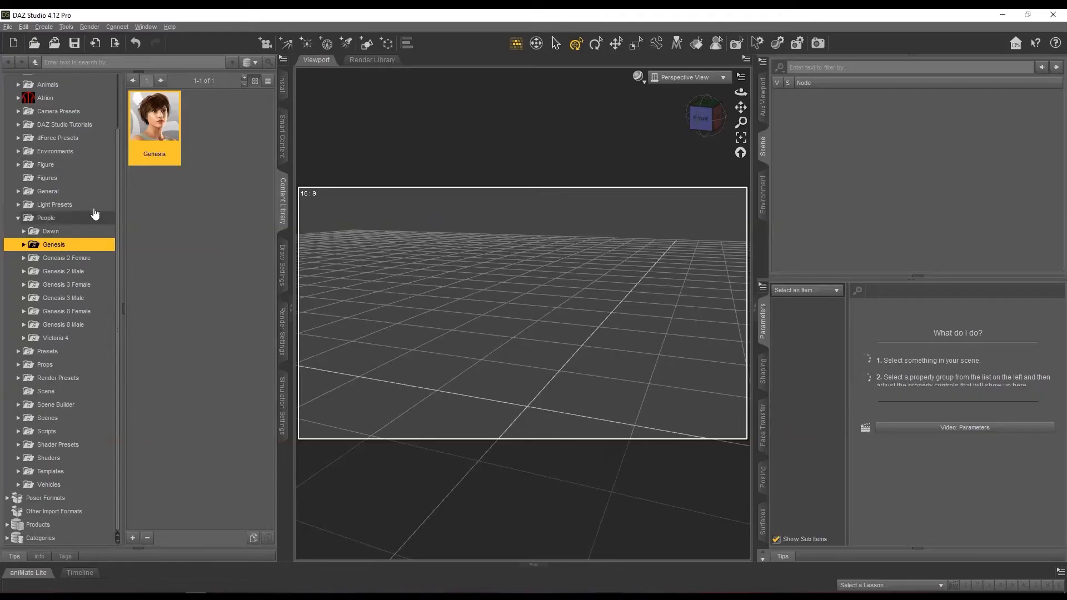
- Load the Genesis figure into the scene and export it as the FBX file gen into the Lessons_by_Kuratif\5 folder
{"action": "double_click", "coordinate": [144, 149]}
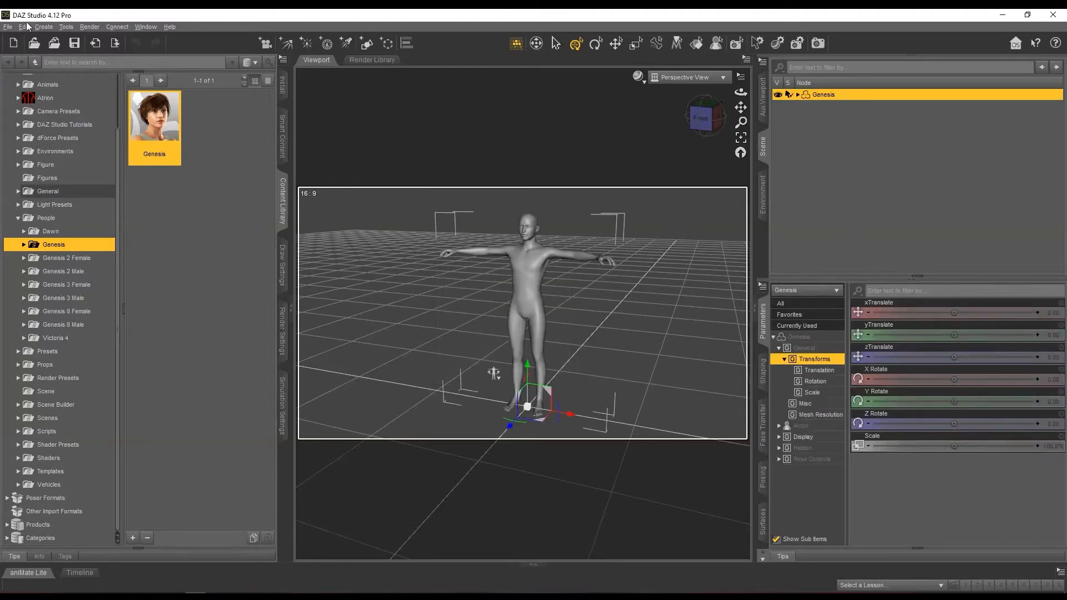
{"action": "left_click", "coordinate": [9, 27]}
{"action": "left_click", "coordinate": [60, 165]}
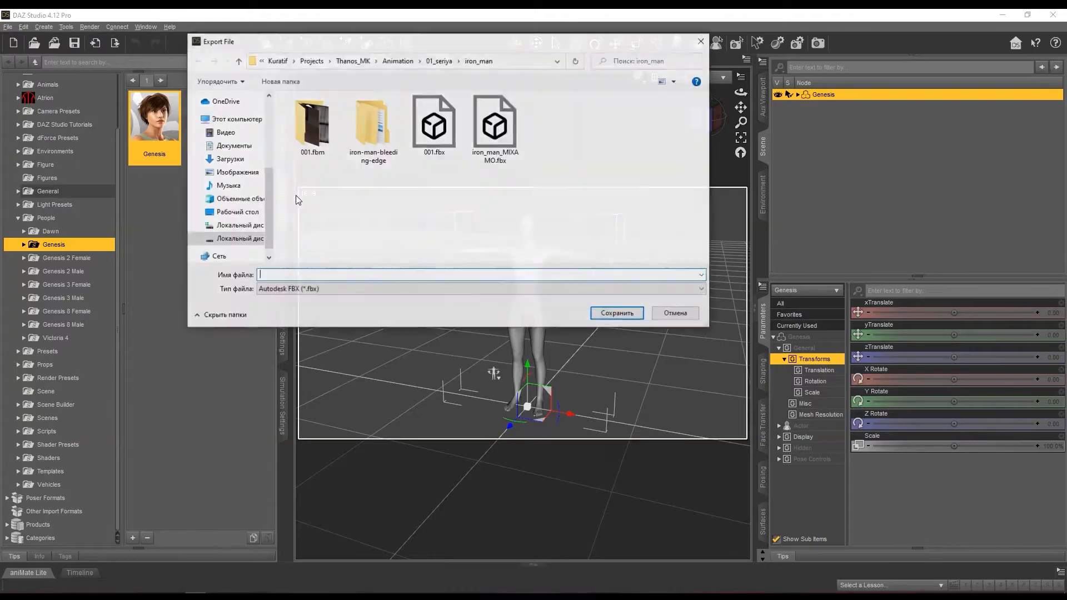
{"action": "left_click", "coordinate": [355, 61]}
{"action": "left_click", "coordinate": [446, 61]}
{"action": "scroll", "coordinate": [373, 247], "scroll_direction": "down", "scroll_amount": 1}
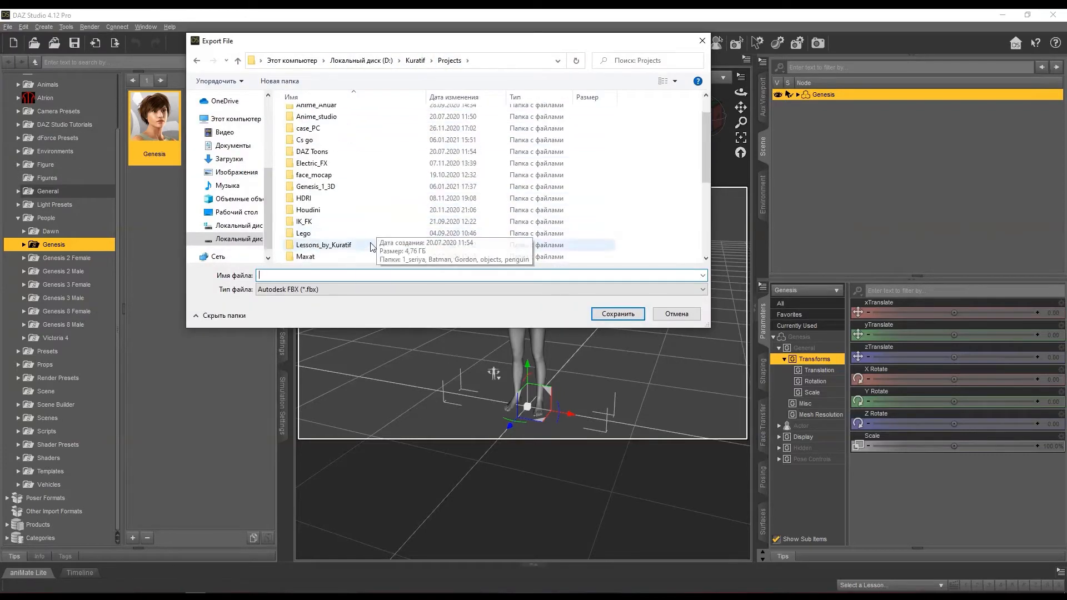
{"action": "double_click", "coordinate": [371, 246]}
{"action": "double_click", "coordinate": [311, 105]}
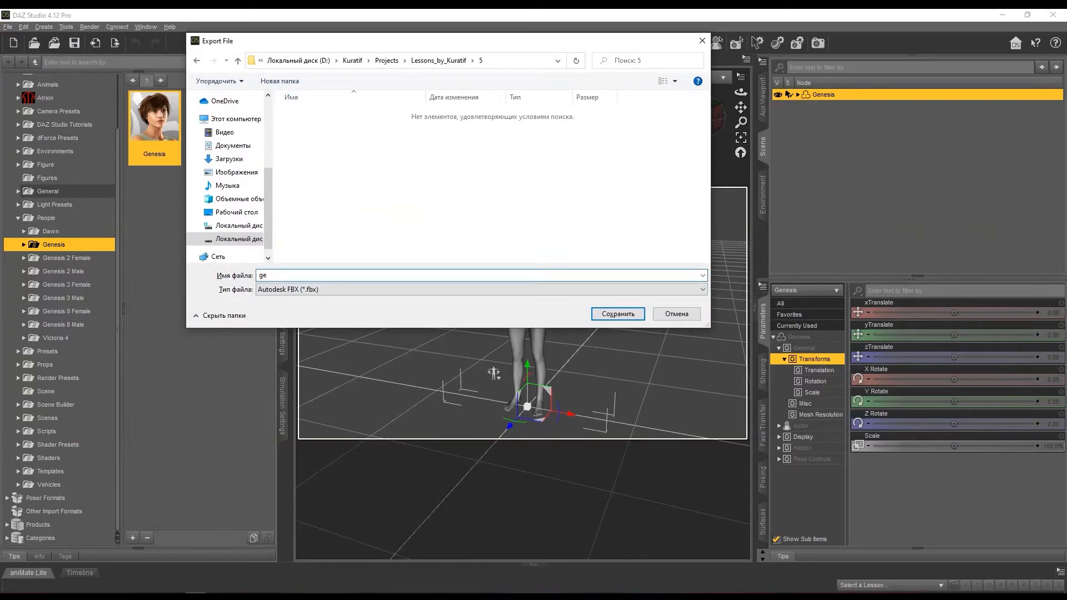
{"action": "key", "text": "Return"}
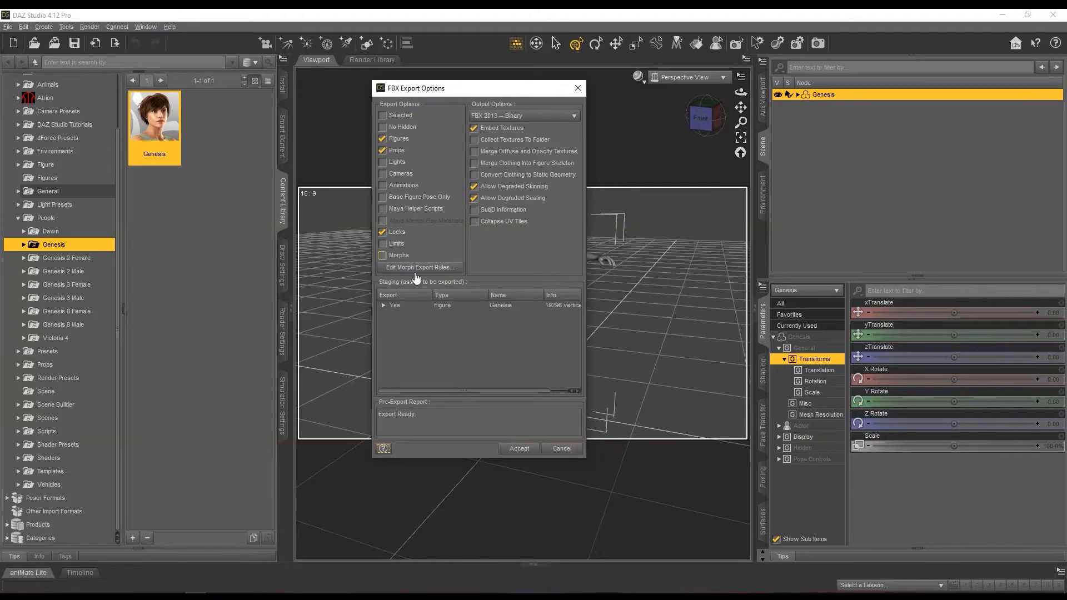
{"action": "left_click", "coordinate": [518, 450]}
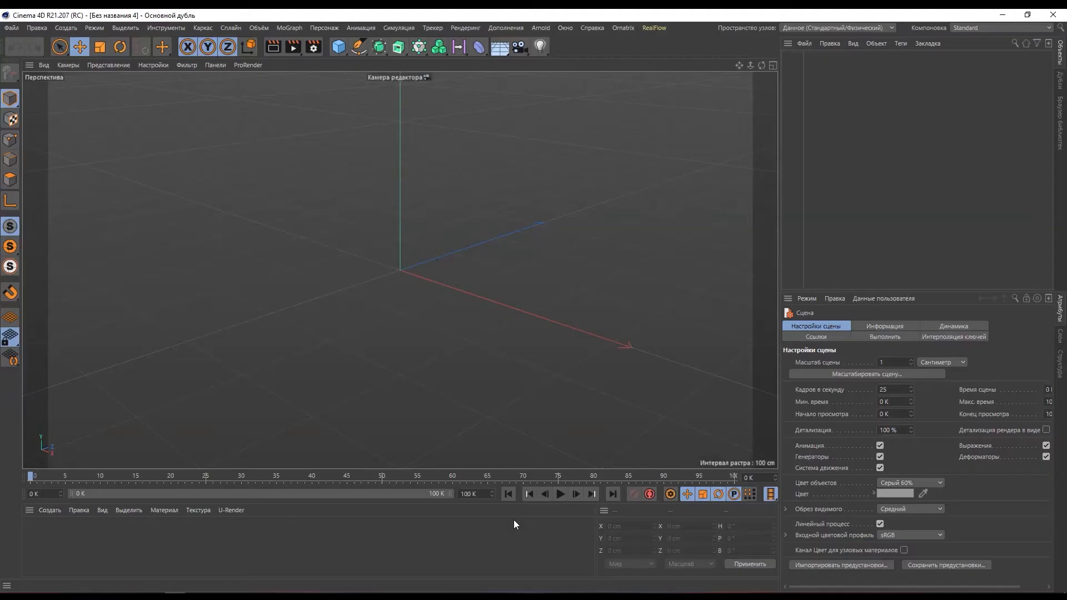
- Switch to Cinema 4D and open gen.fbx from the Lessons_by_Kuratif\5 folder, accepting the import settings
{"action": "left_click", "coordinate": [12, 28]}
{"action": "left_click", "coordinate": [30, 66]}
{"action": "double_click", "coordinate": [163, 139]}
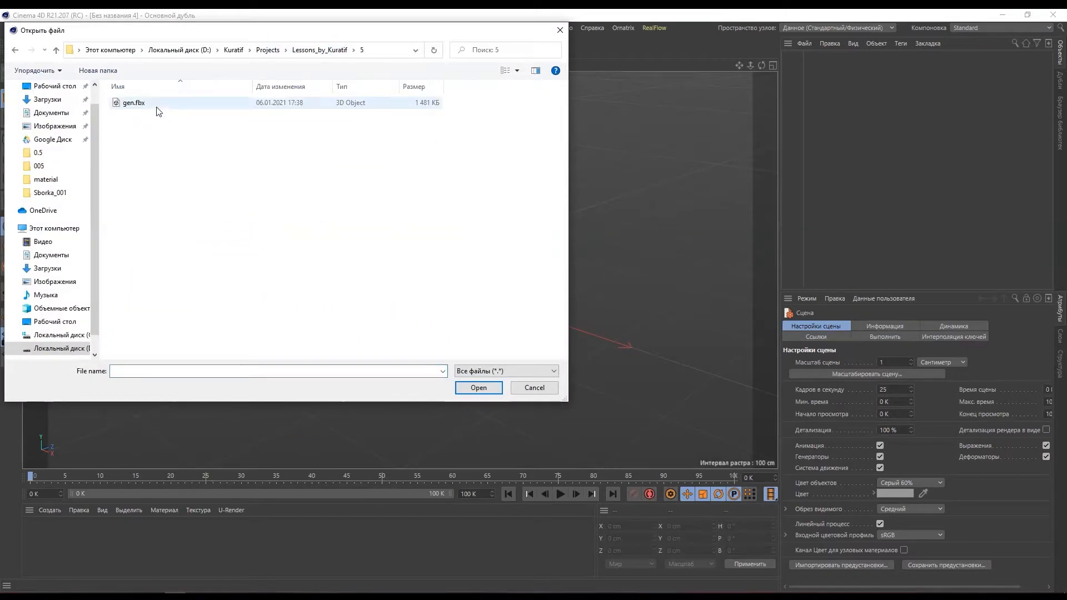
{"action": "double_click", "coordinate": [155, 103]}
{"action": "left_click", "coordinate": [137, 311]}
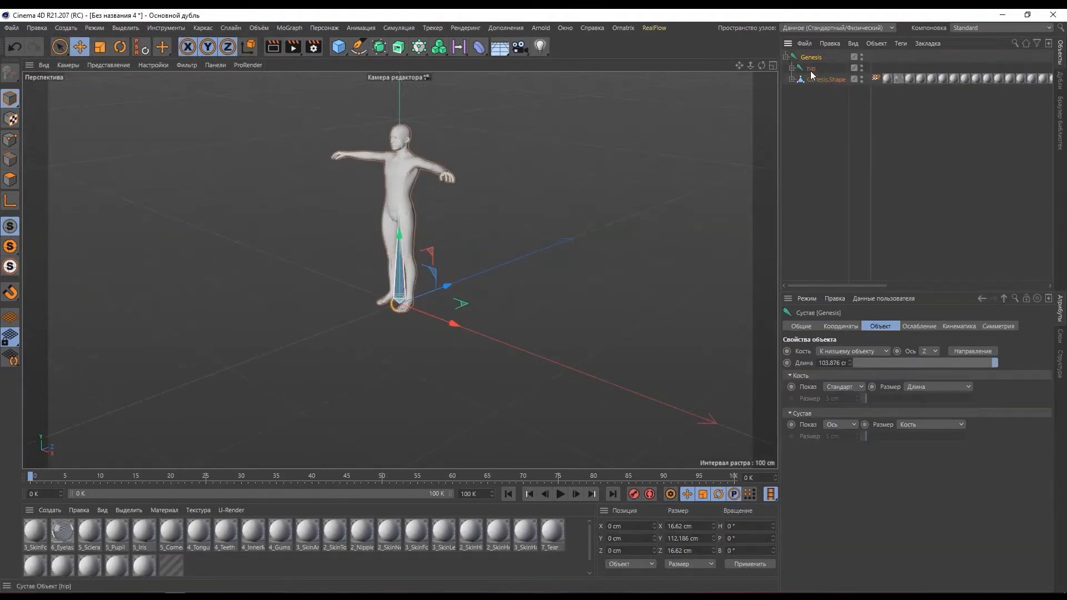
- Delete the hip joint hierarchy and the surplus selection and material tags, keeping the Genesis.Shape mesh
{"action": "left_click", "coordinate": [814, 73]}
{"action": "key", "text": "Delete"}
{"action": "scroll", "coordinate": [409, 130], "scroll_direction": "up", "scroll_amount": 5}
{"action": "left_click_drag", "start_coordinate": [408, 130], "coordinate": [498, 188], "text": "alt"}
{"action": "left_click_drag", "start_coordinate": [879, 73], "coordinate": [1029, 52]}
{"action": "key", "text": "Delete"}
- Select the Genesis.Shape mesh and remove all unused materials from the scene
{"action": "left_click", "coordinate": [820, 57]}
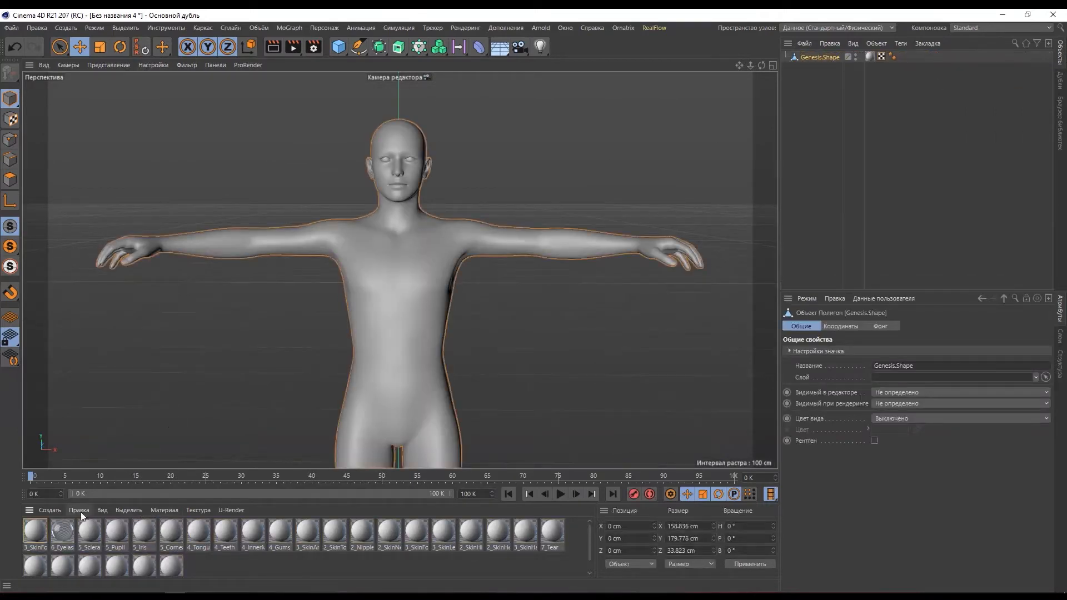
{"action": "left_click", "coordinate": [82, 512]}
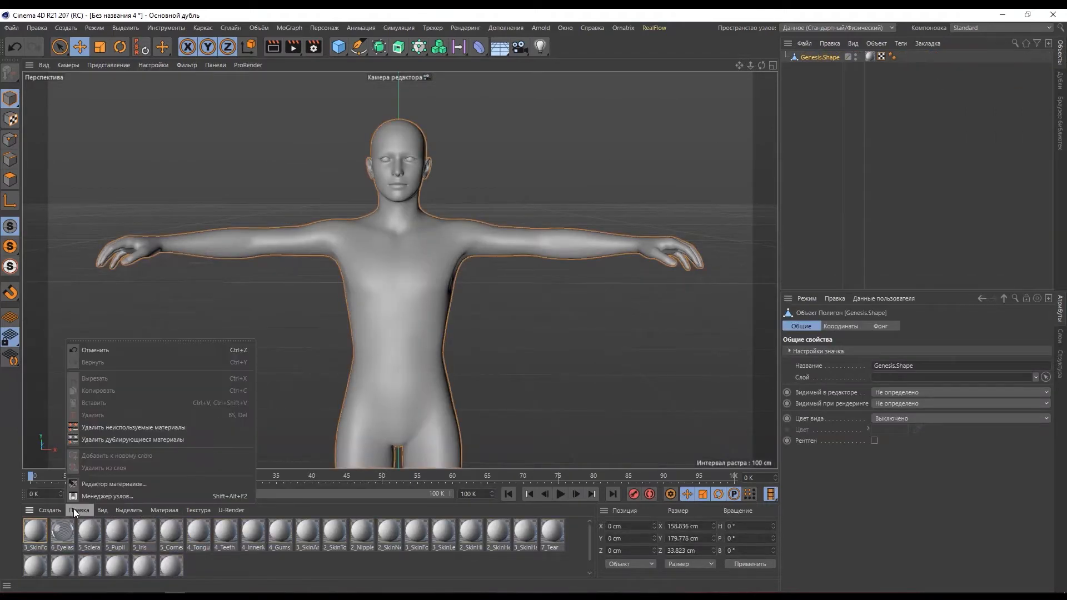
{"action": "left_click", "coordinate": [102, 425]}
- In polygon mode, area-select the polygons covering one half of the torso and its outstretched arm
{"action": "left_click", "coordinate": [10, 179]}
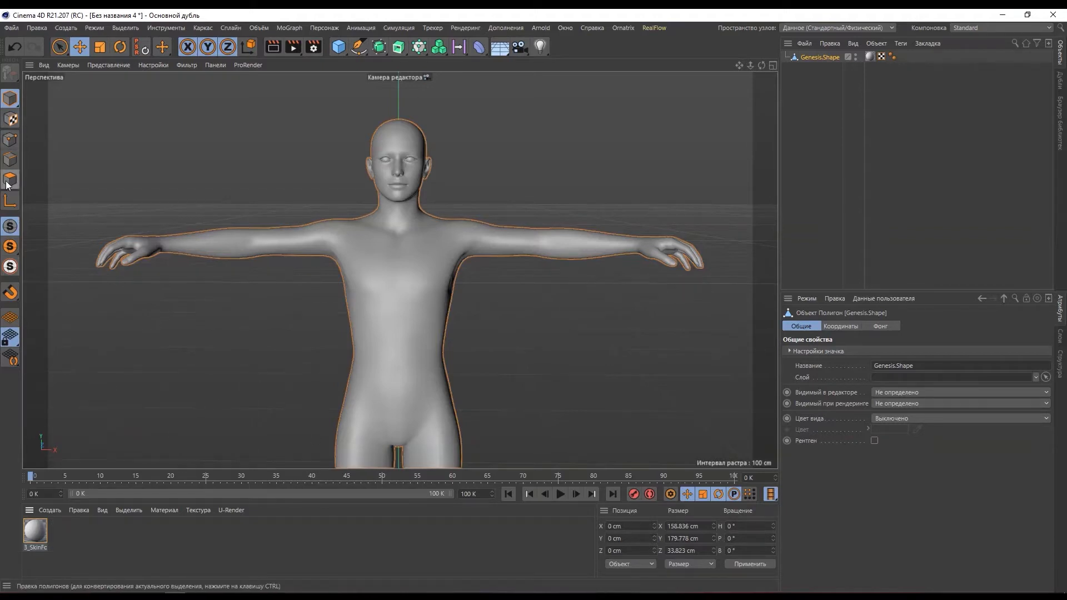
{"action": "key", "text": "ctrl+a"}
{"action": "scroll", "coordinate": [256, 212], "scroll_direction": "up", "scroll_amount": 2}
{"action": "scroll", "coordinate": [492, 308], "scroll_direction": "up", "scroll_amount": 1}
{"action": "left_click_drag", "start_coordinate": [60, 47], "coordinate": [78, 82]}
{"action": "scroll", "coordinate": [371, 254], "scroll_direction": "down", "scroll_amount": 2}
{"action": "scroll", "coordinate": [344, 183], "scroll_direction": "down", "scroll_amount": 1}
{"action": "left_click_drag", "start_coordinate": [344, 183], "coordinate": [580, 412]}
- Add the missing polygons along the torso's centre line, from neck to navel, to the selection with Live Selection
{"action": "left_click_drag", "start_coordinate": [60, 48], "coordinate": [84, 61]}
{"action": "scroll", "coordinate": [349, 317], "scroll_direction": "up", "scroll_amount": 3}
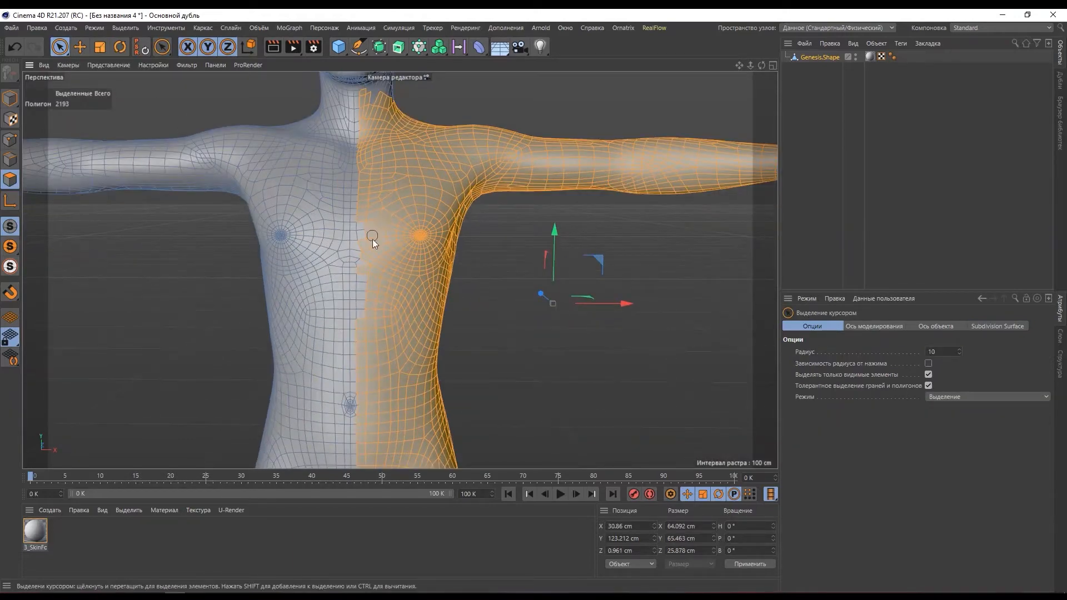
{"action": "left_click_drag", "start_coordinate": [353, 138], "coordinate": [344, 145], "text": "ctrl"}
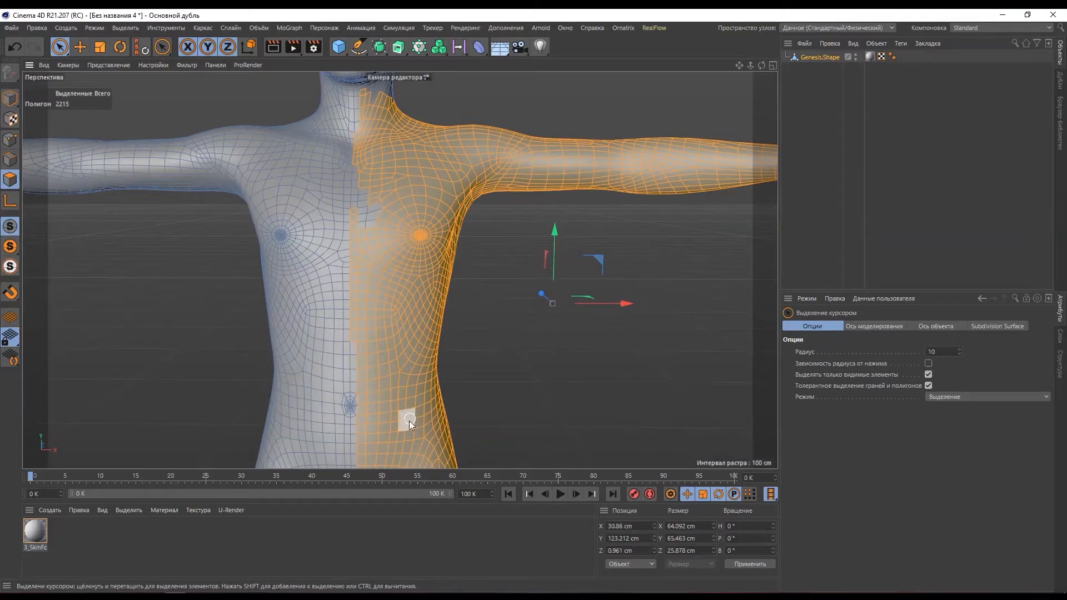
{"action": "middle_click_drag", "start_coordinate": [406, 419], "coordinate": [382, 224], "text": "alt"}
{"action": "left_click_drag", "start_coordinate": [330, 152], "coordinate": [340, 260], "text": "shift"}
{"action": "scroll", "coordinate": [339, 250], "scroll_direction": "up", "scroll_amount": 3}
{"action": "left_click", "coordinate": [327, 171], "text": "shift"}
{"action": "scroll", "coordinate": [366, 242], "scroll_direction": "down", "scroll_amount": 2}
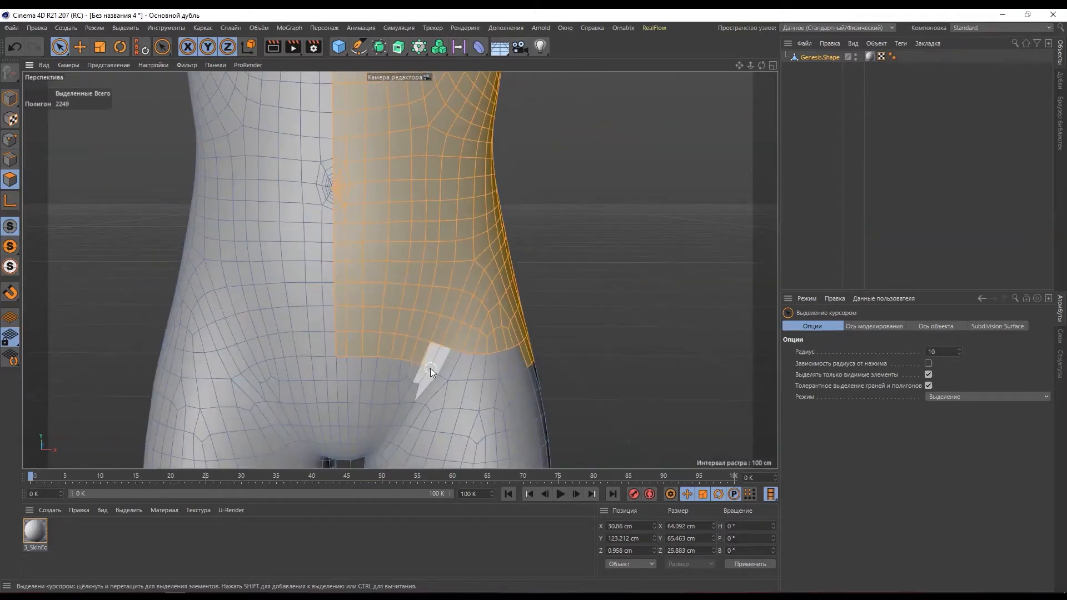
- Deselect the lowest polygons around the hip and back so the selection ends in an even waistline
{"action": "scroll", "coordinate": [345, 359], "scroll_direction": "down", "scroll_amount": 3}
{"action": "left_click_drag", "start_coordinate": [522, 362], "coordinate": [389, 380], "text": "alt"}
{"action": "mouse_move", "coordinate": [567, 276]}
{"action": "left_mouse_down", "text": "ctrl"}
{"action": "mouse_move", "coordinate": [567, 379]}
{"action": "mouse_move", "coordinate": [517, 373]}
{"action": "left_mouse_up", "text": "ctrl"}
{"action": "mouse_move", "coordinate": [547, 333]}
{"action": "left_mouse_down", "text": "ctrl"}
{"action": "mouse_move", "coordinate": [582, 368]}
{"action": "mouse_move", "coordinate": [611, 356]}
{"action": "left_mouse_up", "text": "ctrl"}
{"action": "mouse_move", "coordinate": [511, 364]}
{"action": "left_mouse_down", "text": "ctrl"}
{"action": "mouse_move", "coordinate": [472, 313]}
{"action": "mouse_move", "coordinate": [555, 308]}
{"action": "left_mouse_up", "text": "ctrl"}
{"action": "mouse_move", "coordinate": [421, 286]}
{"action": "left_mouse_down", "text": "ctrl"}
{"action": "mouse_move", "coordinate": [456, 278]}
{"action": "mouse_move", "coordinate": [374, 309]}
{"action": "mouse_move", "coordinate": [450, 305]}
{"action": "left_mouse_up", "text": "ctrl"}
{"action": "left_click_drag", "start_coordinate": [364, 294], "coordinate": [323, 287], "text": "ctrl"}
- Deselect the neck polygons around the front and back so the selection ends at a clean neckline
{"action": "scroll", "coordinate": [322, 287], "scroll_direction": "down", "scroll_amount": 3}
{"action": "middle_click_drag", "start_coordinate": [376, 155], "coordinate": [371, 334], "text": "alt"}
{"action": "scroll", "coordinate": [354, 210], "scroll_direction": "up", "scroll_amount": 3}
{"action": "mouse_move", "coordinate": [354, 214]}
{"action": "left_mouse_down", "text": "alt"}
{"action": "mouse_move", "coordinate": [349, 309]}
{"action": "mouse_move", "coordinate": [386, 264]}
{"action": "left_mouse_up", "text": "alt"}
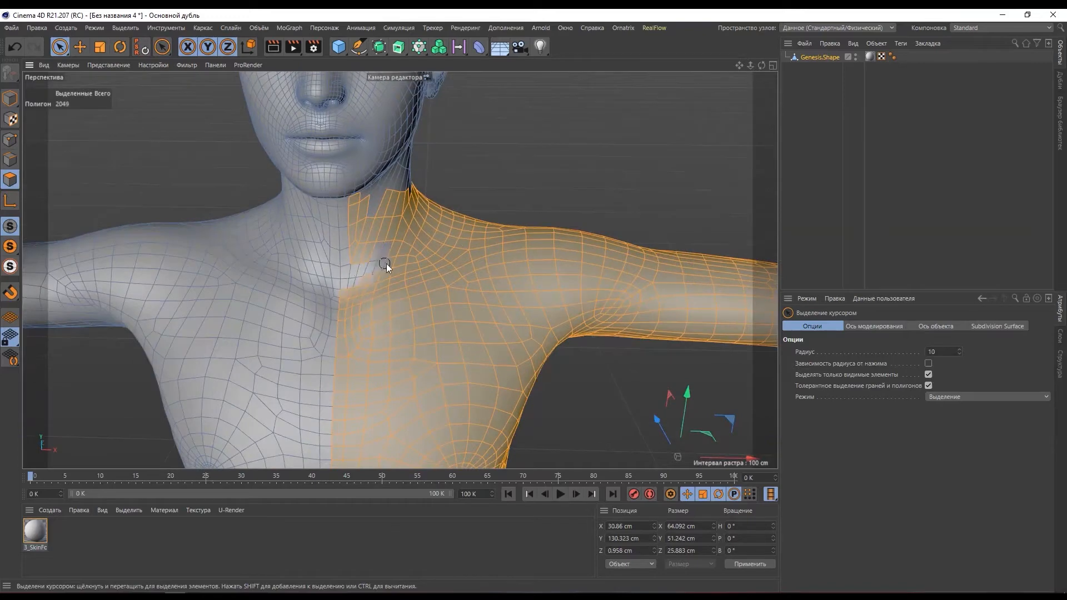
{"action": "left_click_drag", "start_coordinate": [423, 203], "coordinate": [356, 244], "text": "alt"}
{"action": "mouse_move", "coordinate": [389, 248]}
{"action": "left_mouse_down", "text": "ctrl"}
{"action": "mouse_move", "coordinate": [505, 251]}
{"action": "mouse_move", "coordinate": [444, 261]}
{"action": "left_mouse_up", "text": "ctrl"}
{"action": "left_click_drag", "start_coordinate": [522, 259], "coordinate": [599, 263], "text": "ctrl"}
- Extend the polygon selection around the forearm to an even cuff line at the wrist
{"action": "scroll", "coordinate": [480, 222], "scroll_direction": "down", "scroll_amount": 5}
{"action": "mouse_move", "coordinate": [441, 235]}
{"action": "left_mouse_down", "text": "alt"}
{"action": "mouse_move", "coordinate": [396, 223]}
{"action": "mouse_move", "coordinate": [684, 226]}
{"action": "left_mouse_up", "text": "alt"}
{"action": "scroll", "coordinate": [536, 190], "scroll_direction": "up", "scroll_amount": 6}
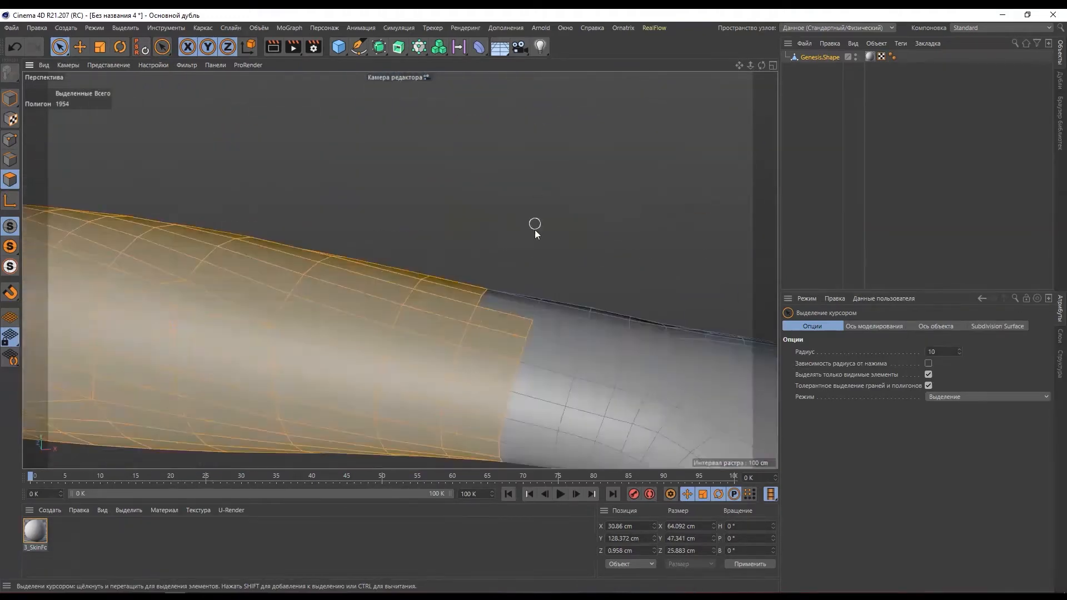
{"action": "scroll", "coordinate": [536, 190], "scroll_direction": "down", "scroll_amount": 3}
{"action": "left_click_drag", "start_coordinate": [584, 323], "coordinate": [524, 320], "text": "shift"}
{"action": "left_click_drag", "start_coordinate": [547, 396], "coordinate": [542, 244], "text": "alt"}
{"action": "mouse_move", "coordinate": [542, 222]}
{"action": "left_mouse_down", "text": "shift"}
{"action": "mouse_move", "coordinate": [590, 291]}
{"action": "mouse_move", "coordinate": [572, 243]}
{"action": "left_mouse_up", "text": "shift"}
{"action": "left_click_drag", "start_coordinate": [572, 242], "coordinate": [222, 322], "text": "alt"}
{"action": "mouse_move", "coordinate": [211, 322]}
{"action": "left_mouse_down", "text": "shift"}
{"action": "mouse_move", "coordinate": [211, 369]}
{"action": "mouse_move", "coordinate": [480, 391]}
{"action": "mouse_move", "coordinate": [292, 362]}
{"action": "mouse_move", "coordinate": [407, 195]}
{"action": "left_mouse_up", "text": "shift"}
- Duplicate the Genesis.Shape mesh, invert the polygon selection on the copy and delete everything outside the half jacket
{"action": "scroll", "coordinate": [480, 392], "scroll_direction": "down", "scroll_amount": 4}
{"action": "key", "text": "ctrl+v"}
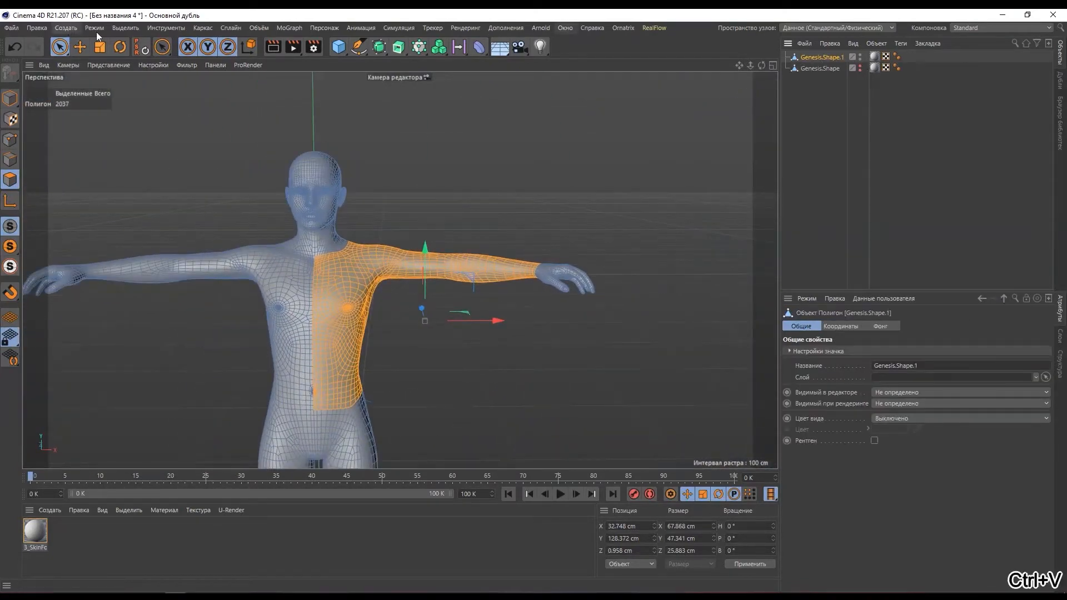
{"action": "left_click", "coordinate": [115, 28]}
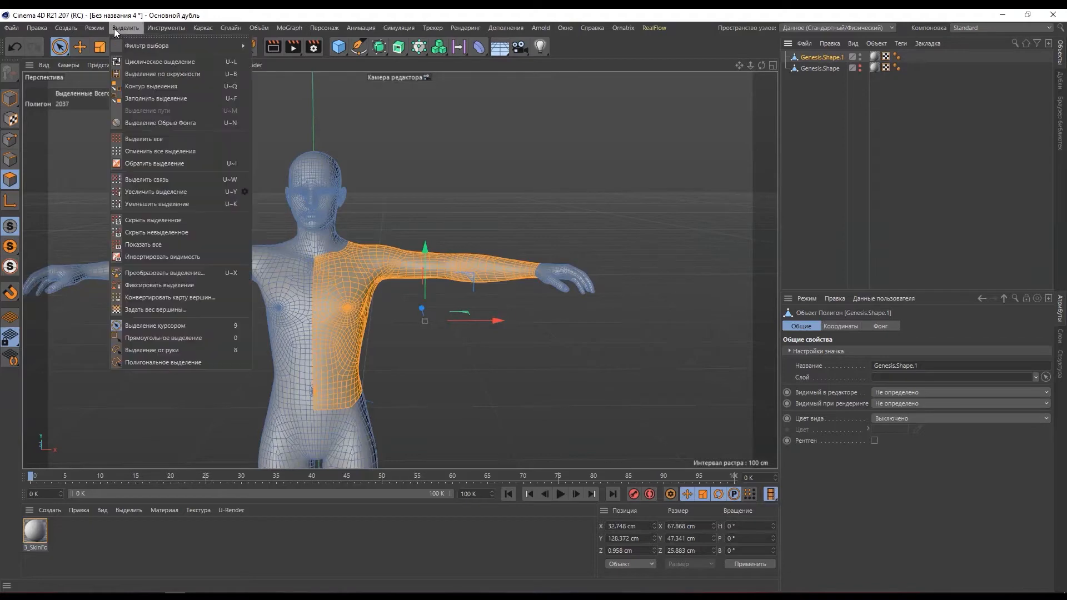
{"action": "left_click", "coordinate": [140, 166]}
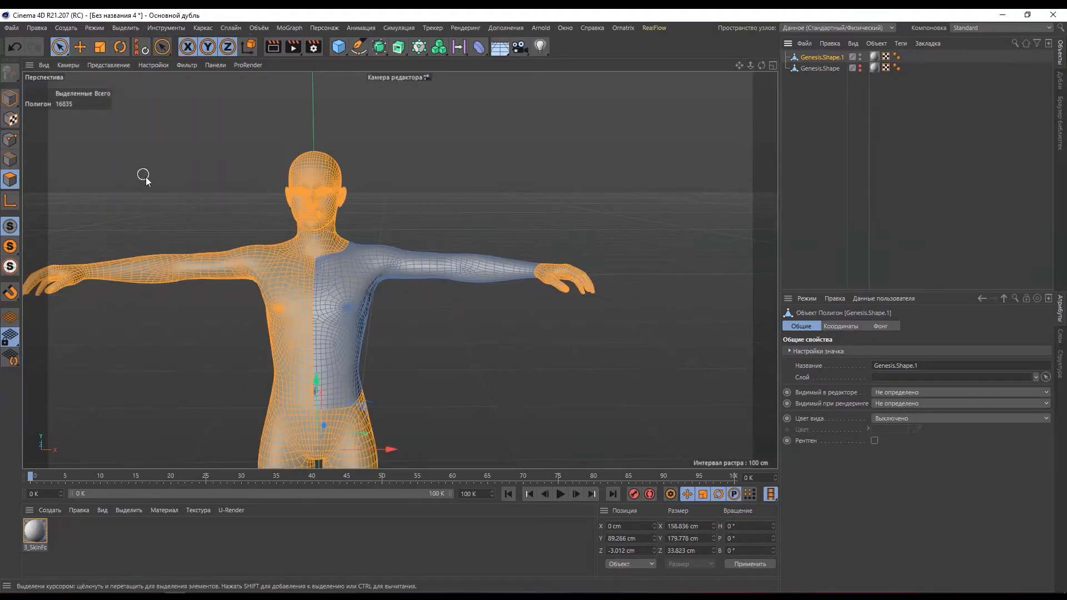
{"action": "key", "text": "Delete"}
{"action": "left_click_drag", "start_coordinate": [315, 291], "coordinate": [354, 345], "text": "alt"}
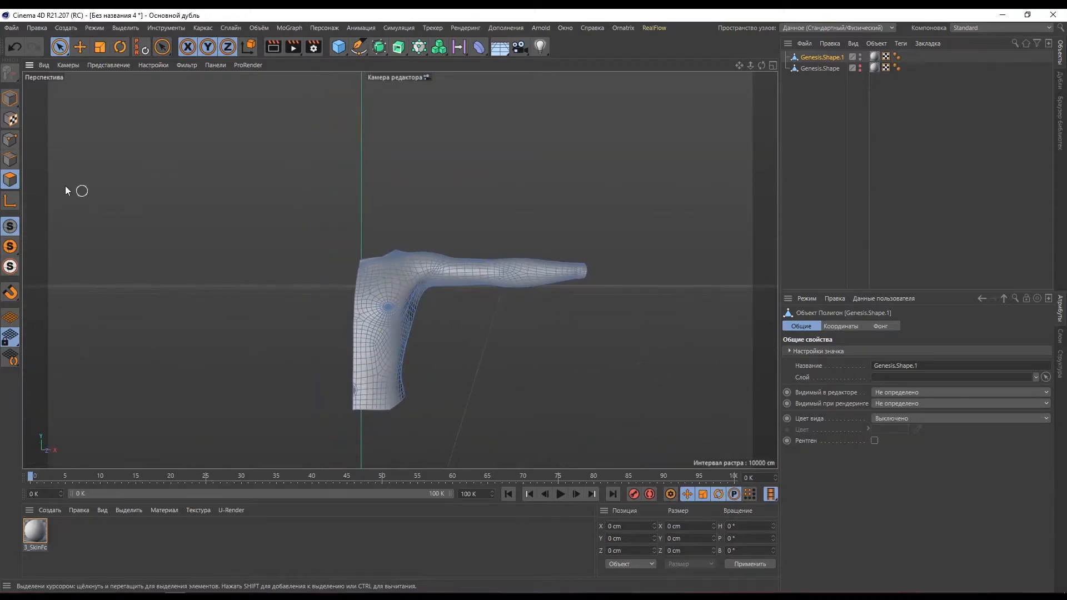
- Return to model mode and check the polygon count in the half-jacket mesh's object information
{"action": "left_click", "coordinate": [10, 99]}
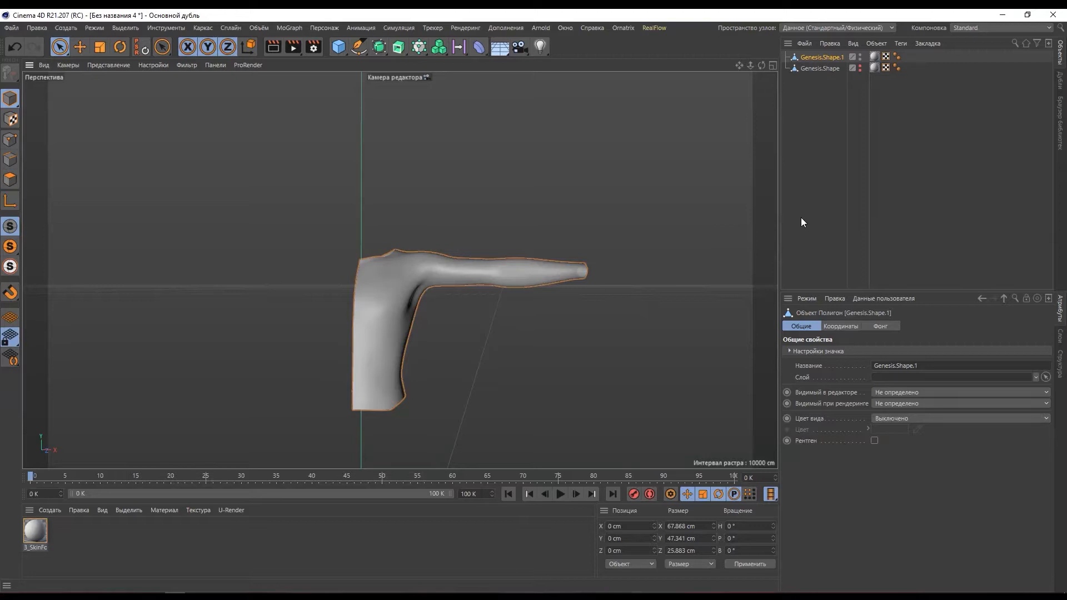
{"action": "left_click", "coordinate": [801, 221]}
{"action": "left_click", "coordinate": [816, 57]}
{"action": "right_click", "coordinate": [818, 55]}
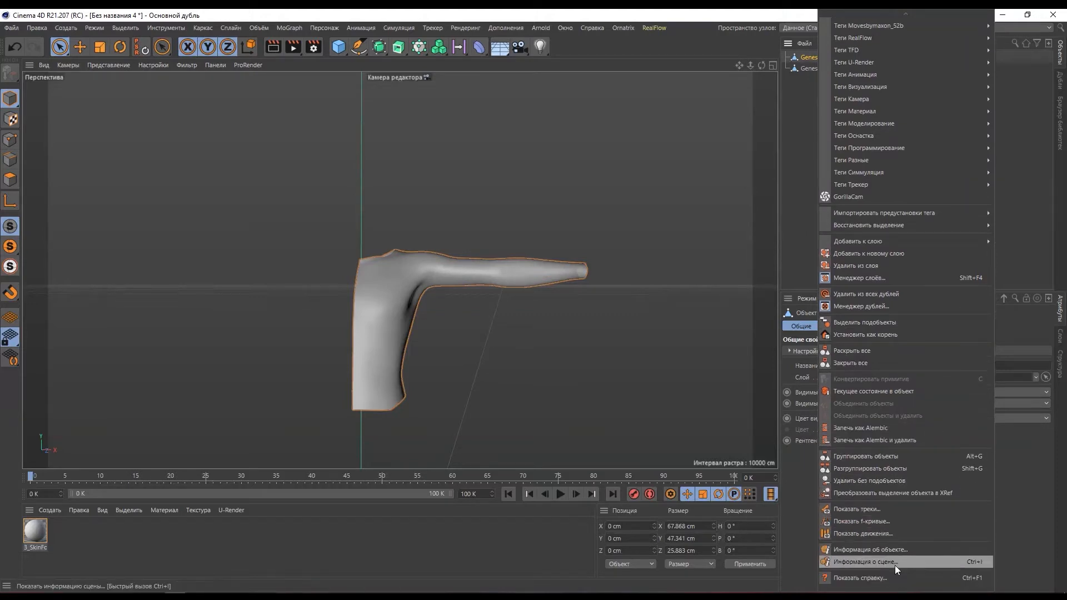
{"action": "left_click", "coordinate": [894, 551]}
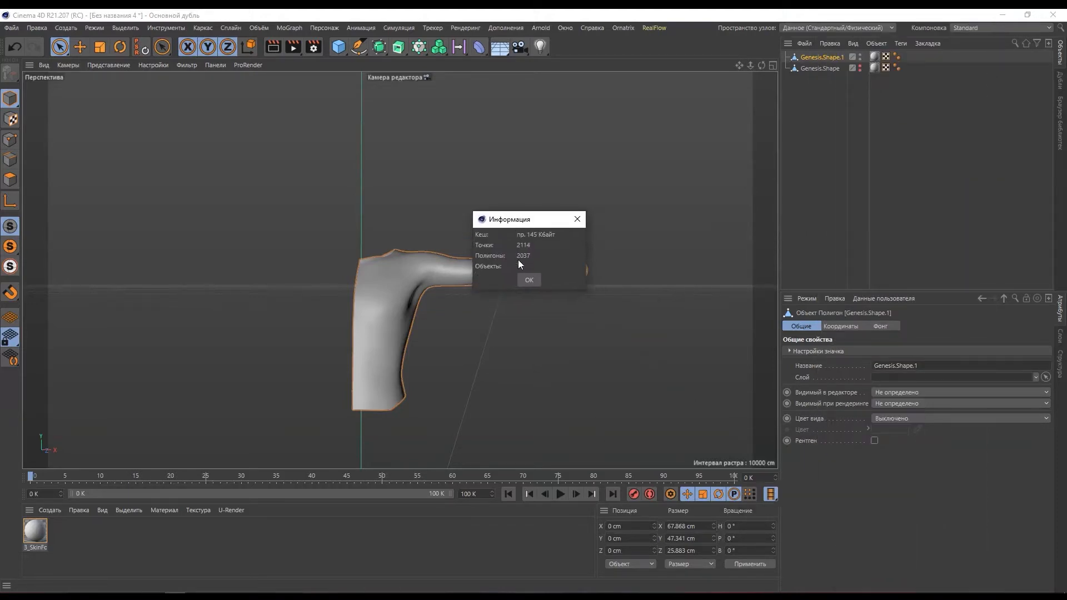
{"action": "left_click", "coordinate": [530, 283]}
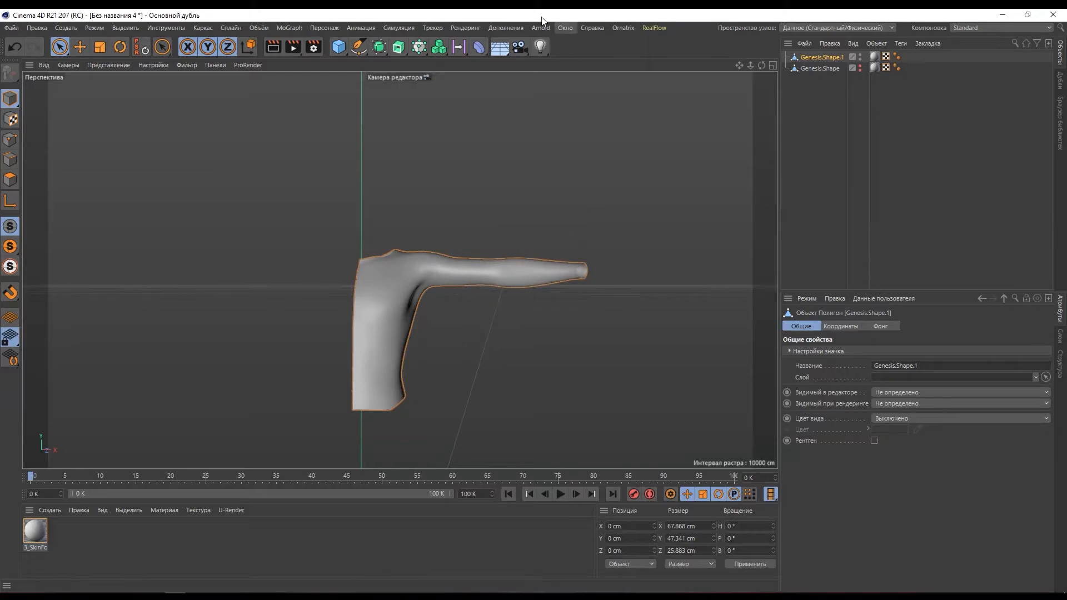
- Remesh the half-jacket mesh with Quad Remesher using a target quad count of 2037
{"action": "left_click", "coordinate": [506, 28]}
{"action": "left_click", "coordinate": [542, 398]}
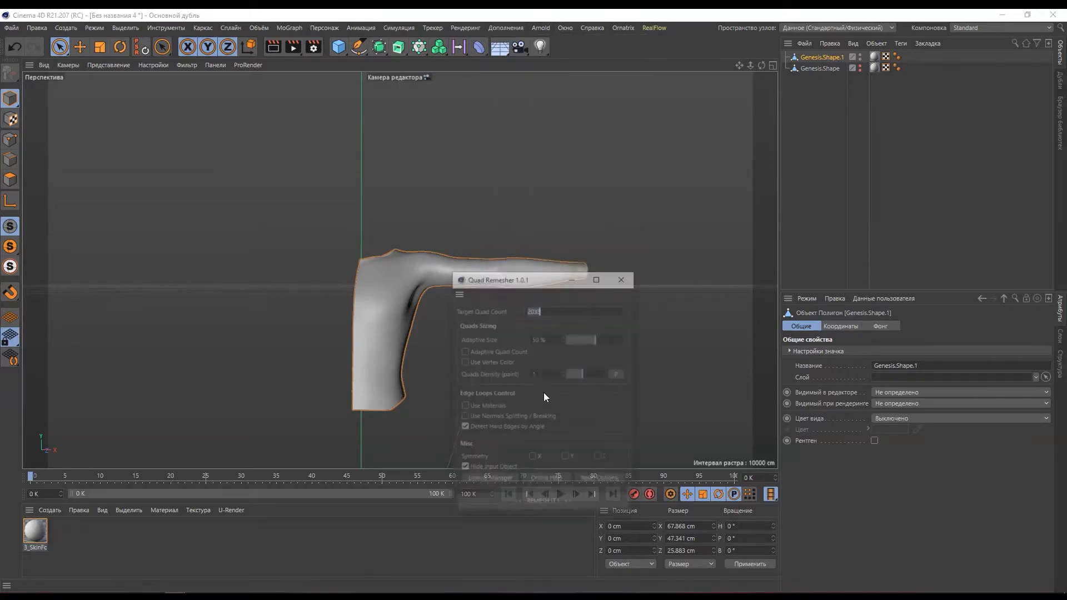
{"action": "type", "text": "2037"}
{"action": "left_click", "coordinate": [553, 505]}
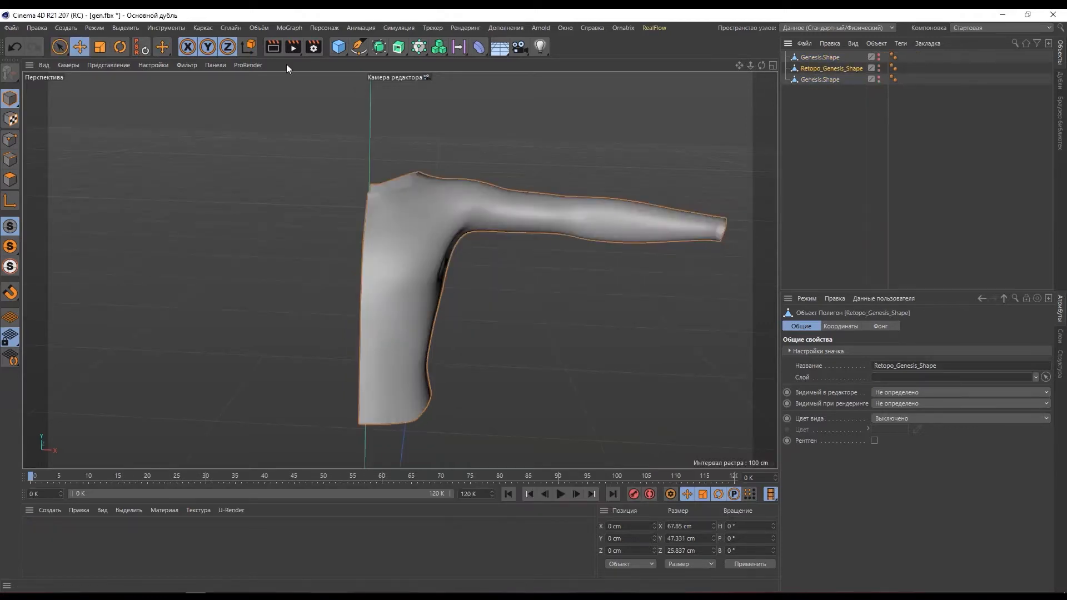
- Switch the viewport to Gouraud shading with lines and move the original half jacket about 75 cm along X for comparison
{"action": "left_click", "coordinate": [106, 65]}
{"action": "left_click", "coordinate": [109, 96]}
{"action": "key", "text": "ctrl+z"}
{"action": "left_click_drag", "start_coordinate": [409, 462], "coordinate": [606, 471]}
{"action": "left_click_drag", "start_coordinate": [359, 180], "coordinate": [355, 201], "text": "alt"}
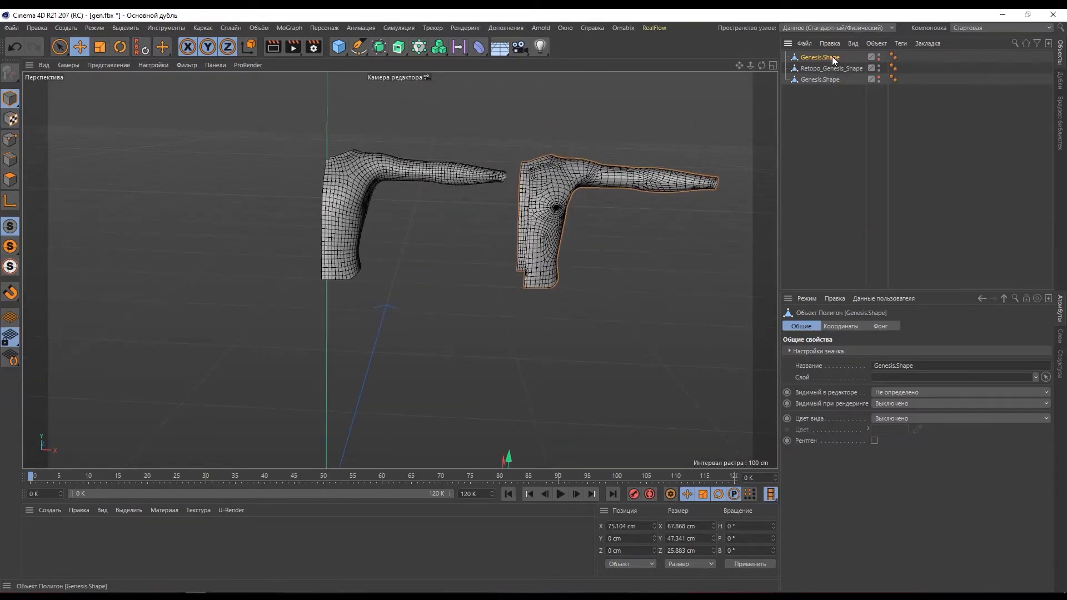
- Delete the original half-jacket mesh and select Retopo_Genesis_Shape
{"action": "key", "text": "Delete"}
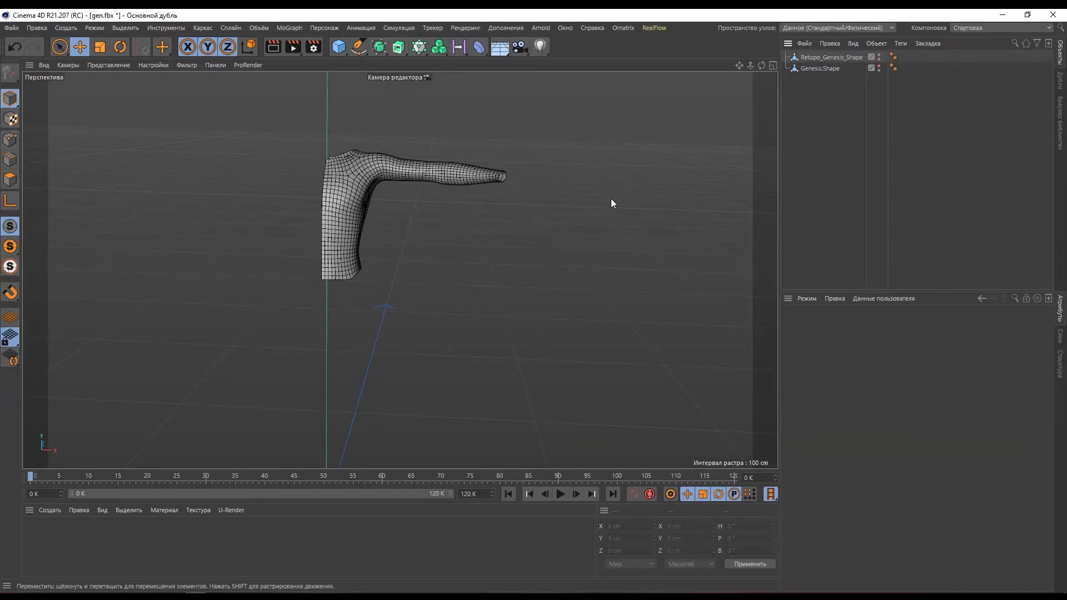
{"action": "left_click", "coordinate": [823, 55]}
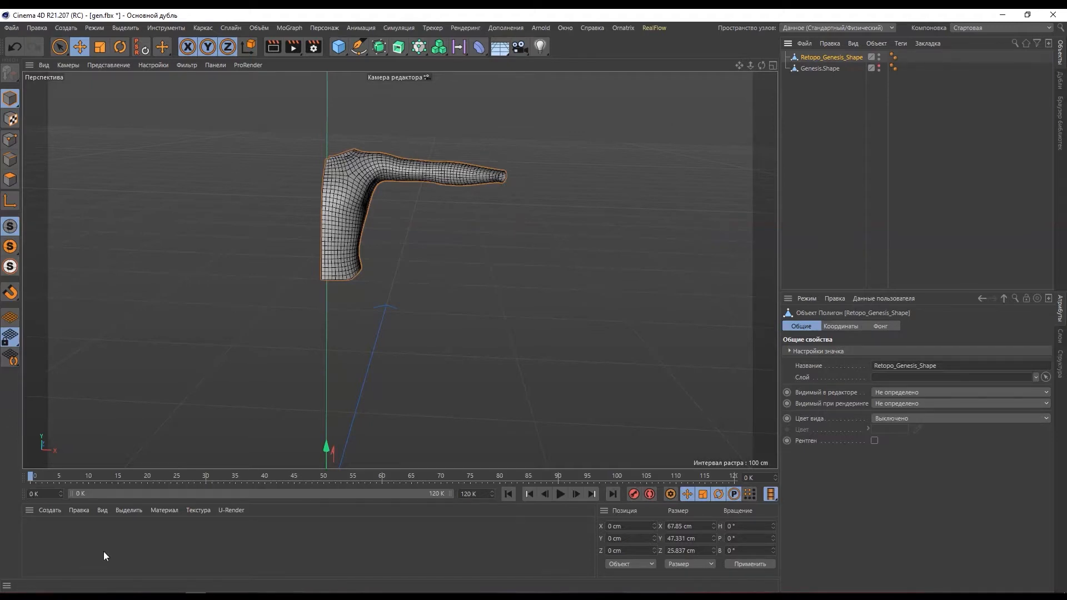
{"action": "key", "text": "ctrl+z"}
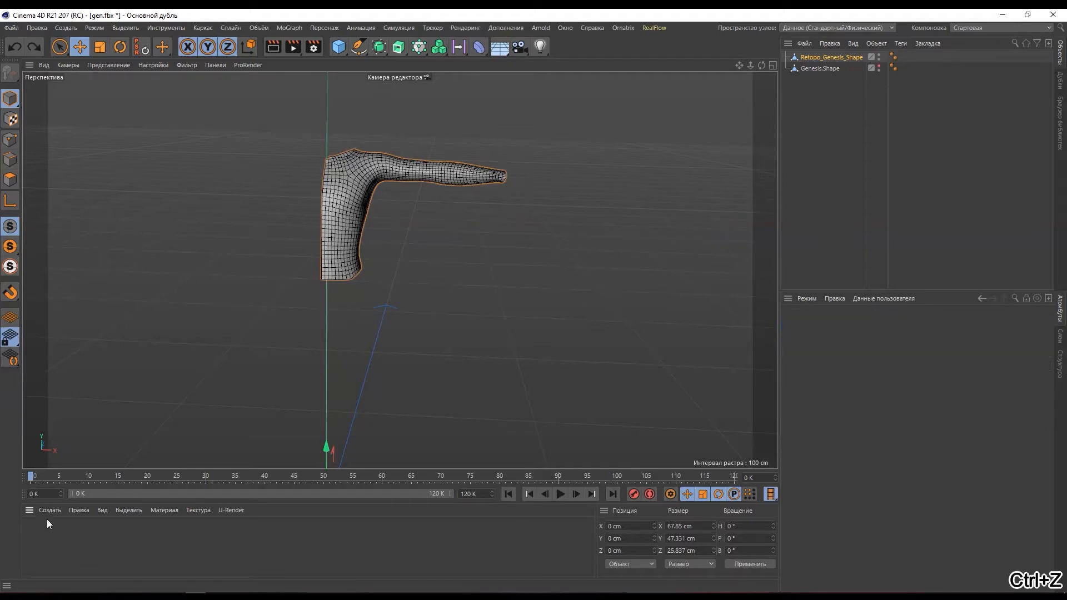
- Create a blue material with H 255°, S 100% and V 100% and apply it to Retopo_Genesis_Shape
{"action": "left_click", "coordinate": [50, 511]}
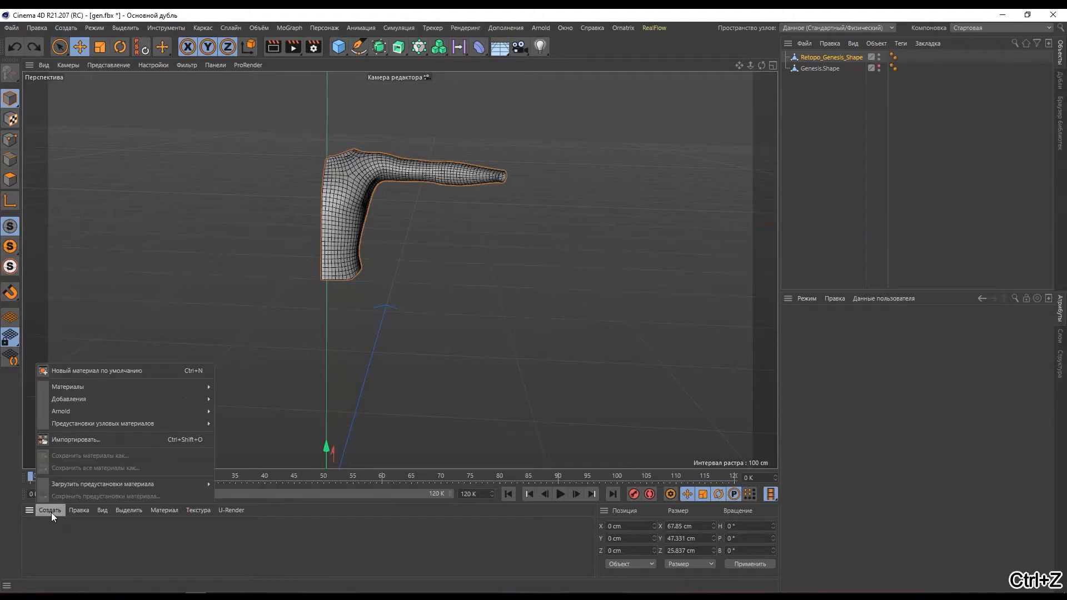
{"action": "left_click", "coordinate": [125, 369]}
{"action": "double_click", "coordinate": [32, 535]}
{"action": "left_click", "coordinate": [488, 154]}
{"action": "left_click_drag", "start_coordinate": [517, 166], "coordinate": [555, 174]}
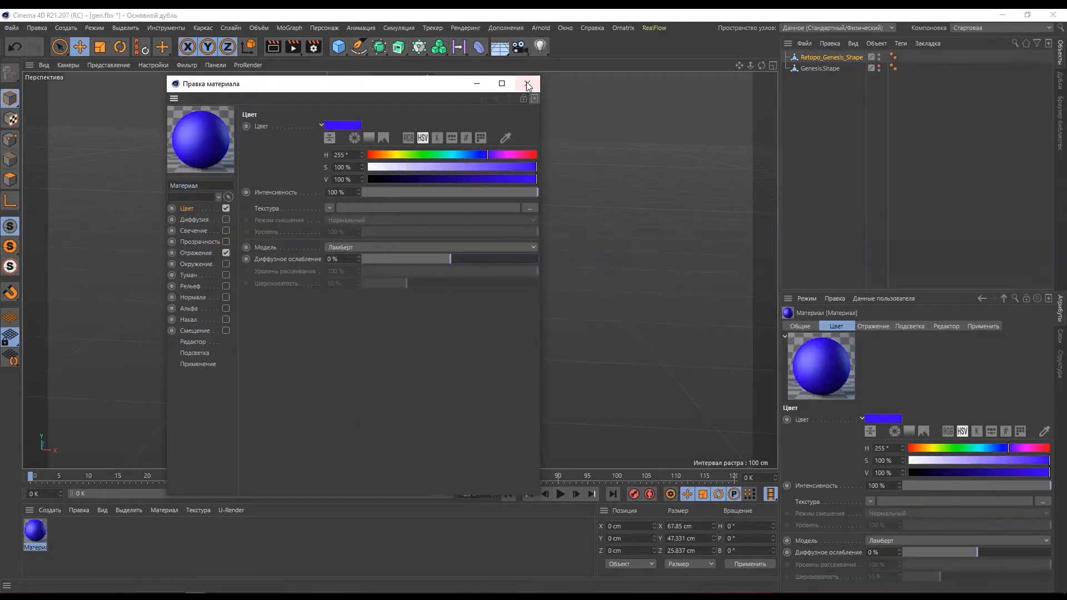
{"action": "left_click", "coordinate": [527, 84]}
{"action": "left_click_drag", "start_coordinate": [36, 531], "coordinate": [353, 230]}
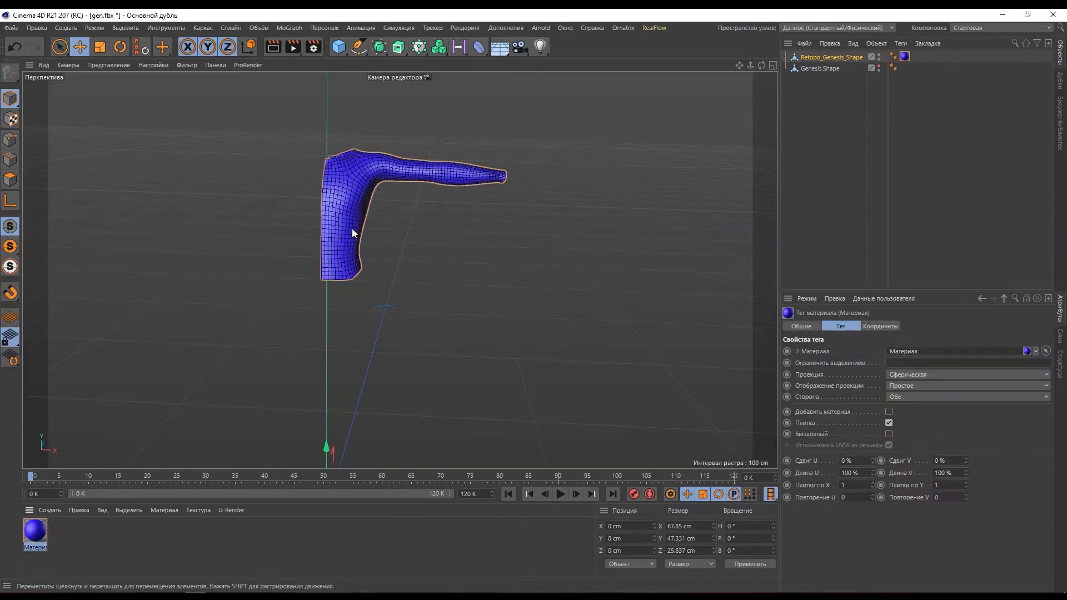
- Switch the viewport display to plain Gouraud shading without lines
{"action": "left_click", "coordinate": [112, 66]}
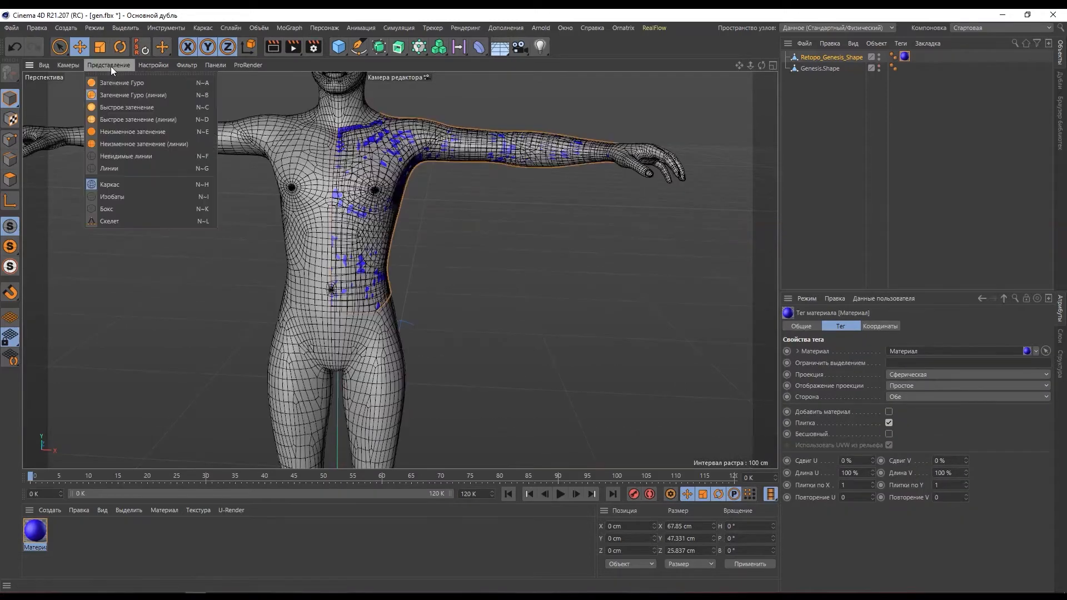
{"action": "left_click", "coordinate": [109, 80]}
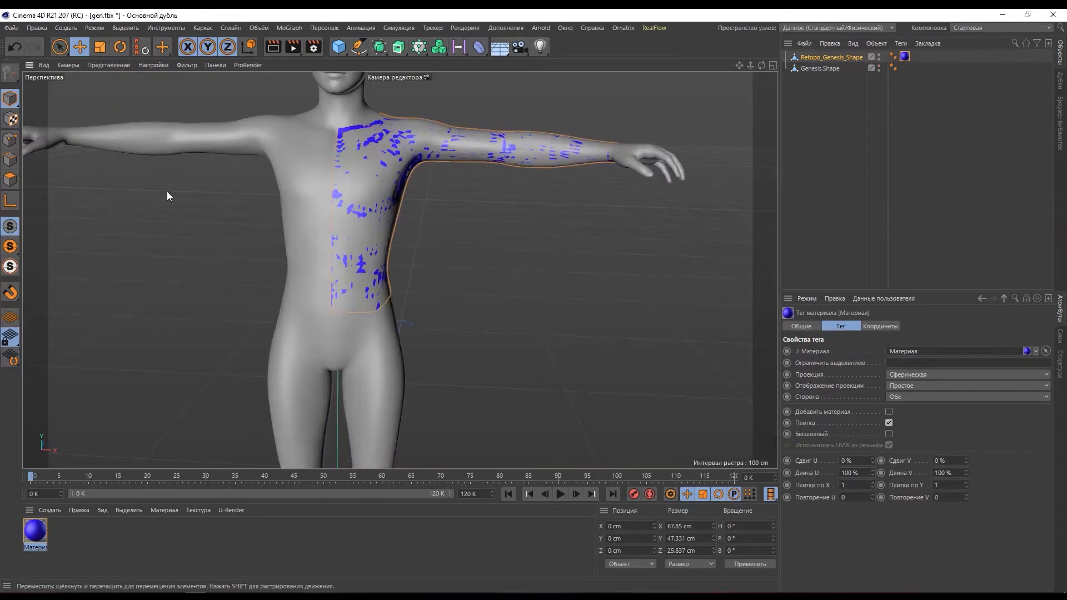
- Push the remeshed half jacket outward over the torso and arm with the polygon Brush in Smear mode at a reduced radius
{"action": "left_click", "coordinate": [10, 179]}
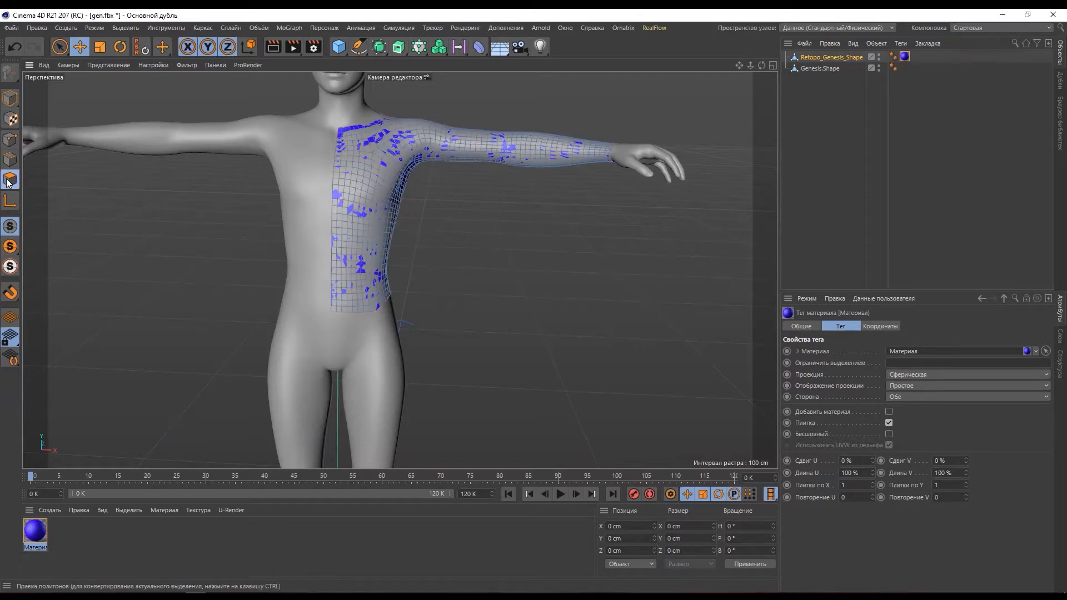
{"action": "right_click", "coordinate": [433, 203]}
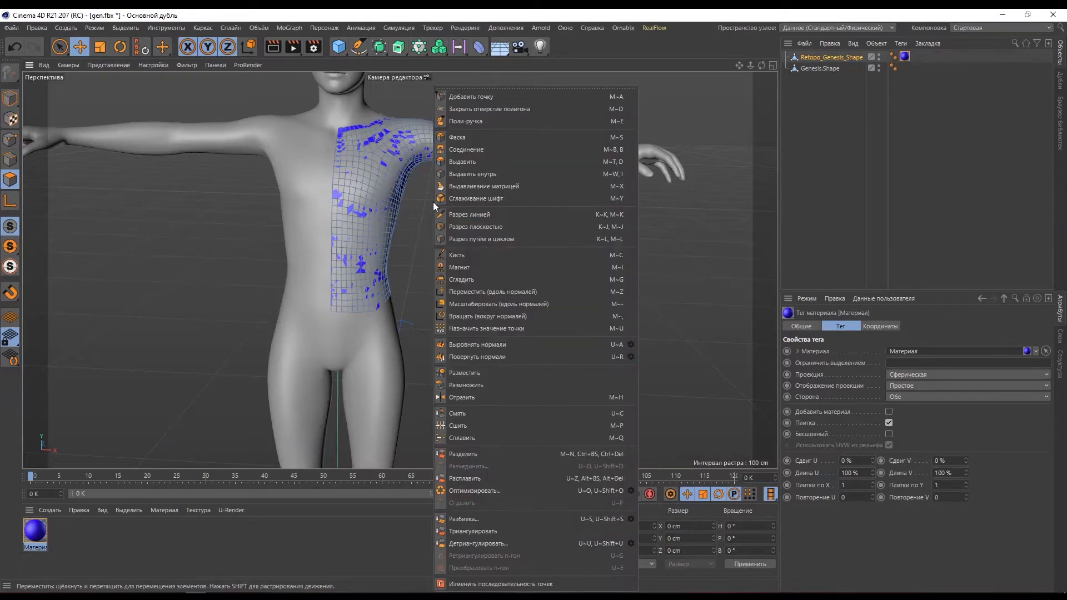
{"action": "left_click", "coordinate": [456, 255]}
{"action": "left_click", "coordinate": [979, 350]}
{"action": "left_click", "coordinate": [976, 360]}
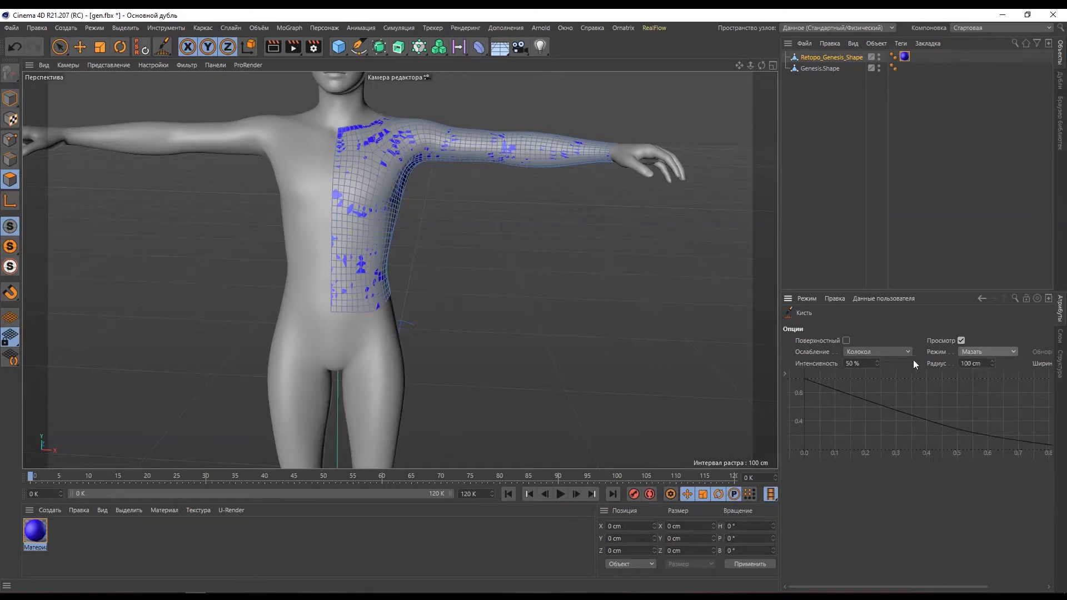
{"action": "left_click_drag", "start_coordinate": [991, 363], "coordinate": [991, 412]}
{"action": "middle_click_drag", "start_coordinate": [379, 279], "coordinate": [367, 278]}
{"action": "scroll", "coordinate": [341, 219], "scroll_direction": "up", "scroll_amount": 3}
{"action": "mouse_move", "coordinate": [340, 219]}
{"action": "left_mouse_down", "text": "alt"}
{"action": "mouse_move", "coordinate": [378, 242]}
{"action": "mouse_move", "coordinate": [384, 326]}
{"action": "left_mouse_up", "text": "alt"}
{"action": "left_click_drag", "start_coordinate": [385, 381], "coordinate": [312, 378], "text": "alt"}
{"action": "mouse_move", "coordinate": [400, 250]}
{"action": "left_mouse_down"}
{"action": "mouse_move", "coordinate": [469, 338]}
{"action": "mouse_move", "coordinate": [288, 210]}
{"action": "mouse_move", "coordinate": [292, 105]}
{"action": "mouse_move", "coordinate": [256, 177]}
{"action": "left_mouse_up"}
{"action": "mouse_move", "coordinate": [255, 176]}
{"action": "left_mouse_down", "text": "alt"}
{"action": "mouse_move", "coordinate": [253, 214]}
{"action": "mouse_move", "coordinate": [417, 166]}
{"action": "mouse_move", "coordinate": [340, 148]}
{"action": "mouse_move", "coordinate": [591, 124]}
{"action": "mouse_move", "coordinate": [283, 301]}
{"action": "mouse_move", "coordinate": [198, 255]}
{"action": "left_mouse_up", "text": "alt"}
{"action": "mouse_move", "coordinate": [198, 255]}
{"action": "left_mouse_down", "text": "alt"}
{"action": "mouse_move", "coordinate": [240, 233]}
{"action": "mouse_move", "coordinate": [272, 253]}
{"action": "mouse_move", "coordinate": [400, 269]}
{"action": "mouse_move", "coordinate": [563, 234]}
{"action": "mouse_move", "coordinate": [452, 297]}
{"action": "left_mouse_up", "text": "alt"}
{"action": "scroll", "coordinate": [452, 298], "scroll_direction": "down", "scroll_amount": 5}
{"action": "middle_click_drag", "start_coordinate": [452, 298], "coordinate": [362, 384], "text": "alt"}
- Select the half jacket's neckline edge loop and extrude it upward about 6 cm to form a standing collar
{"action": "left_click", "coordinate": [10, 160]}
{"action": "left_click", "coordinate": [79, 47]}
{"action": "scroll", "coordinate": [343, 228], "scroll_direction": "up", "scroll_amount": 7}
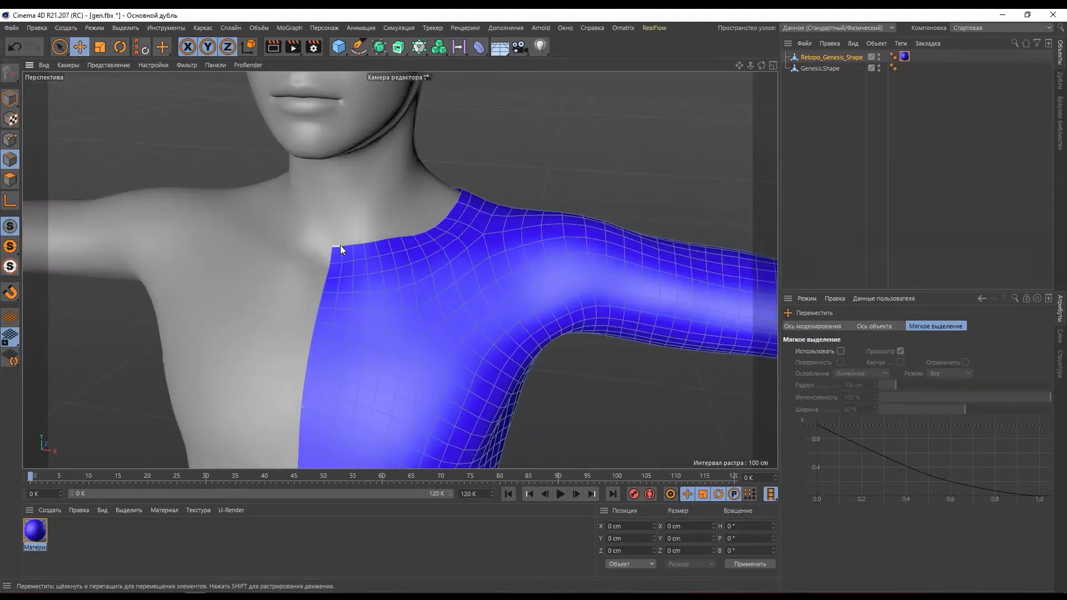
{"action": "double_click", "coordinate": [340, 245]}
{"action": "left_click_drag", "start_coordinate": [340, 245], "coordinate": [319, 220], "text": "alt"}
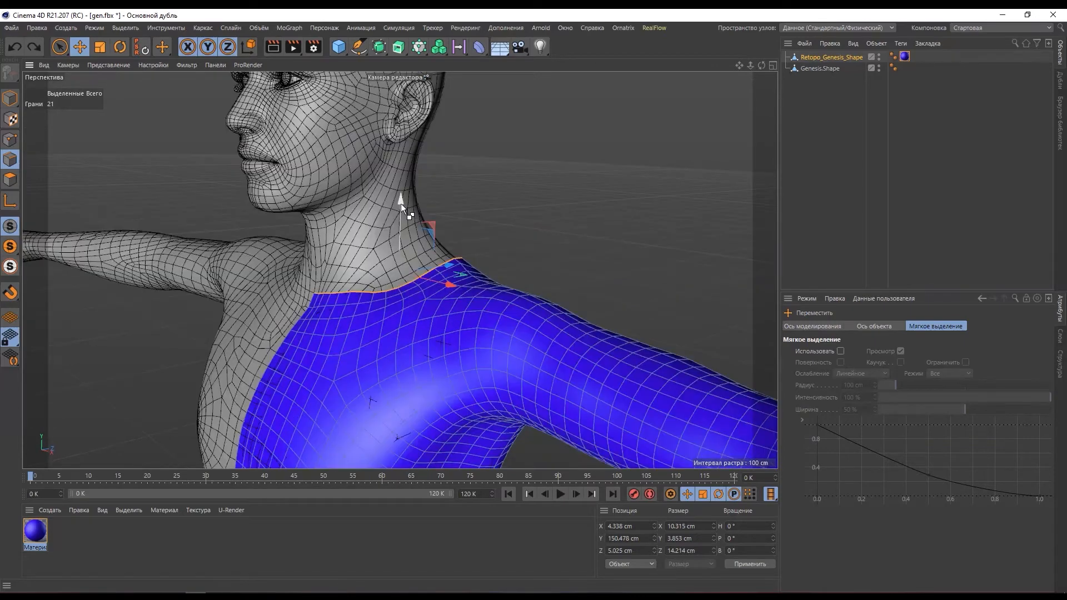
{"action": "left_click_drag", "start_coordinate": [398, 203], "coordinate": [396, 147], "text": "ctrl"}
{"action": "left_click_drag", "start_coordinate": [395, 148], "coordinate": [323, 219], "text": "alt"}
{"action": "left_click_drag", "start_coordinate": [470, 205], "coordinate": [470, 251]}
- Select the collar's upper edge loop and flatten it by scaling its height along Y to about 1.76 cm
{"action": "double_click", "coordinate": [432, 226]}
{"action": "double_click", "coordinate": [452, 247]}
{"action": "left_click", "coordinate": [535, 227]}
{"action": "left_click_drag", "start_coordinate": [534, 227], "coordinate": [464, 230], "text": "alt"}
{"action": "left_click", "coordinate": [450, 204]}
{"action": "double_click", "coordinate": [449, 204]}
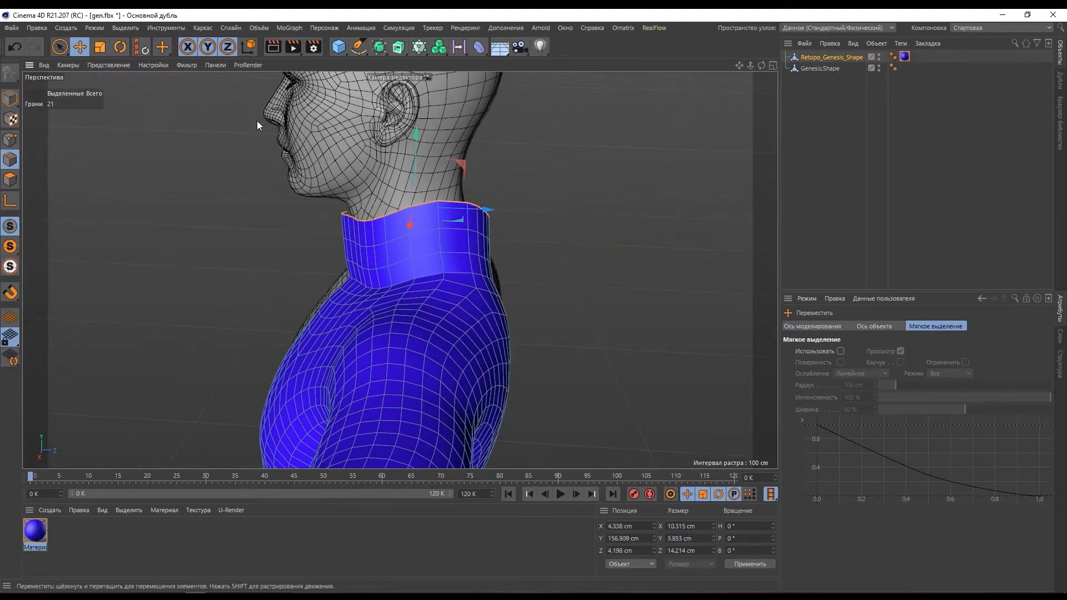
{"action": "left_click", "coordinate": [100, 46]}
{"action": "left_click_drag", "start_coordinate": [416, 143], "coordinate": [421, 177]}
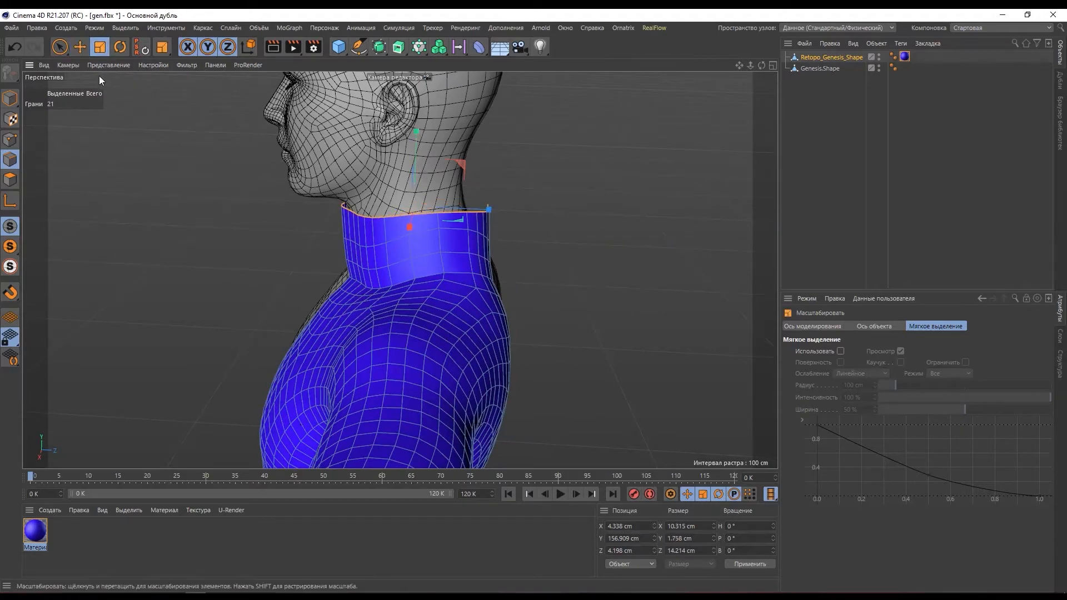
- Flatten the edge loop partway down the collar along Y and return to whole-object mode
{"action": "double_click", "coordinate": [382, 242]}
{"action": "left_click_drag", "start_coordinate": [418, 156], "coordinate": [425, 233]}
{"action": "double_click", "coordinate": [432, 252]}
{"action": "left_click", "coordinate": [10, 99]}
{"action": "left_click_drag", "start_coordinate": [435, 278], "coordinate": [513, 253], "text": "alt"}
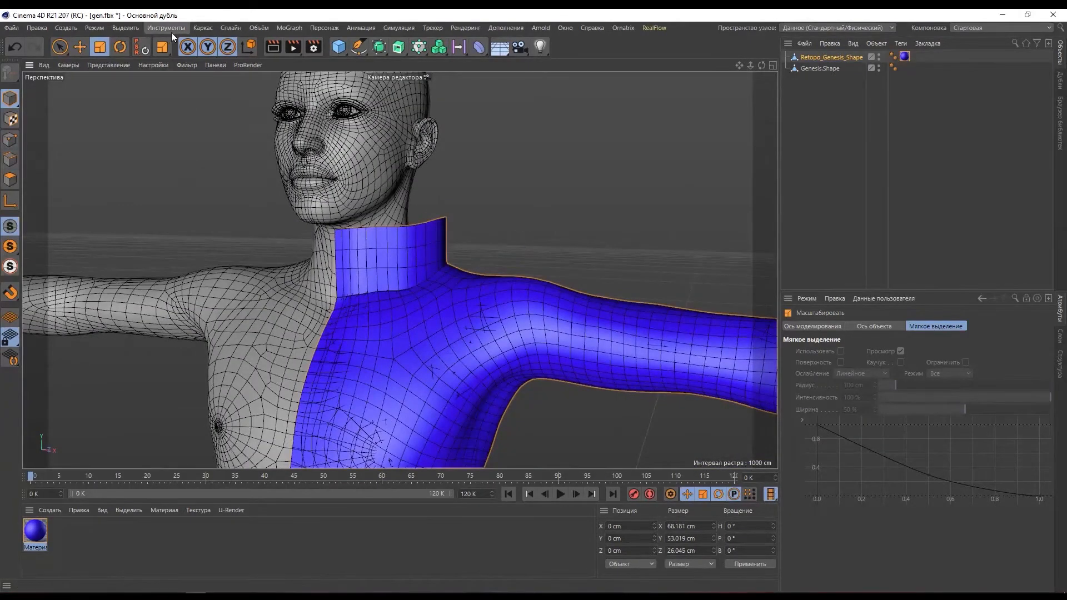
- Pull the front and side of the collar in toward the neck with the sculpting Grab brush
{"action": "left_click", "coordinate": [203, 27]}
{"action": "mouse_move", "coordinate": [233, 187]}
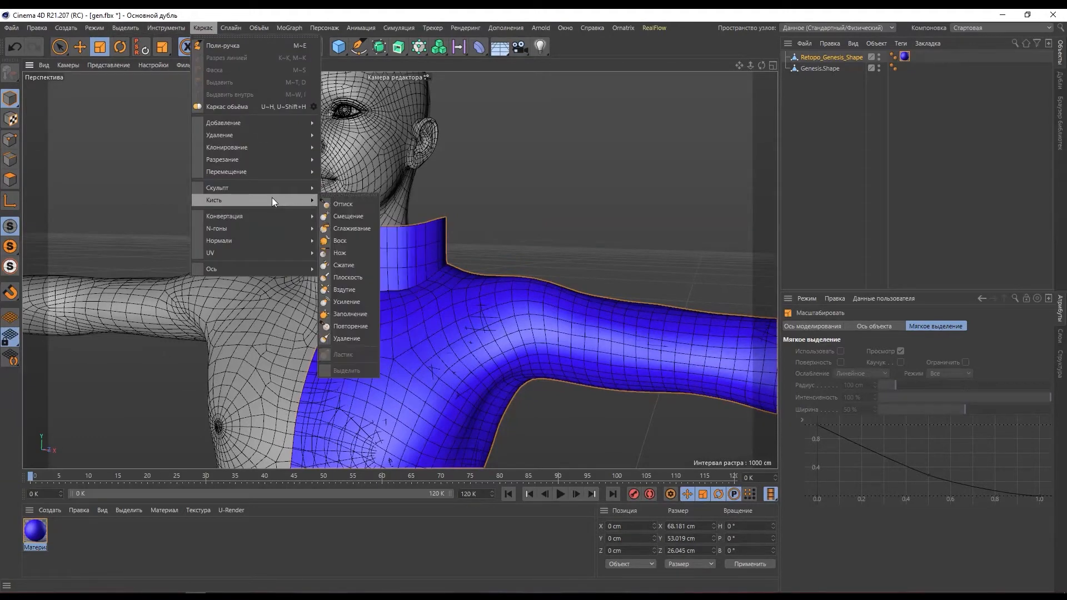
{"action": "left_click", "coordinate": [340, 205]}
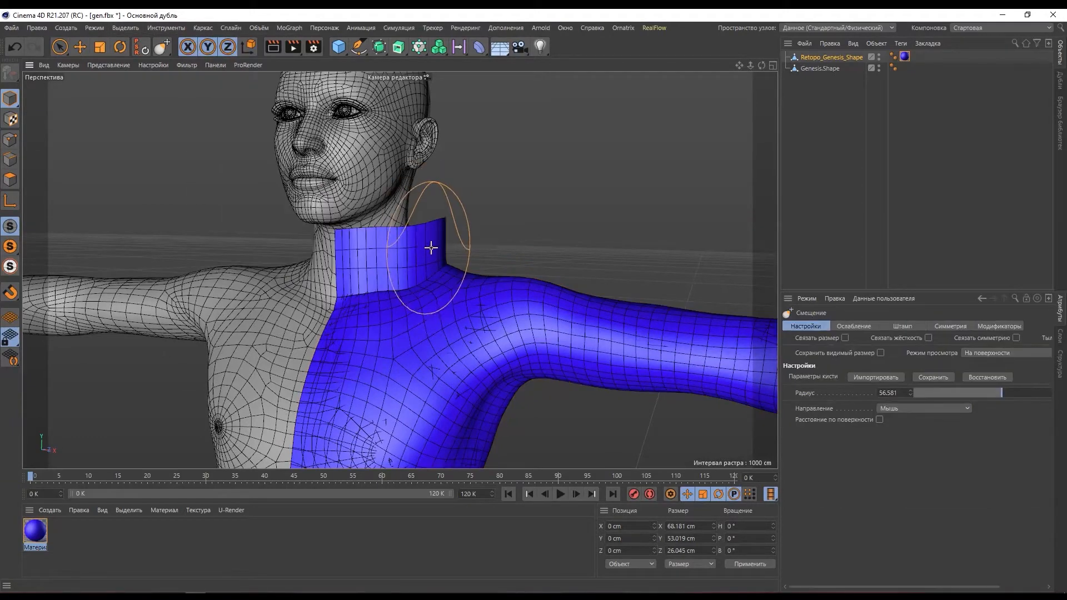
{"action": "middle_click_drag", "start_coordinate": [421, 253], "coordinate": [430, 254]}
{"action": "left_click_drag", "start_coordinate": [427, 262], "coordinate": [445, 258], "text": "alt"}
{"action": "left_click_drag", "start_coordinate": [428, 221], "coordinate": [416, 222]}
{"action": "left_click_drag", "start_coordinate": [436, 273], "coordinate": [334, 271]}
{"action": "mouse_move", "coordinate": [407, 264]}
{"action": "left_mouse_down"}
{"action": "mouse_move", "coordinate": [371, 245]}
{"action": "mouse_move", "coordinate": [361, 262]}
{"action": "mouse_move", "coordinate": [383, 262]}
{"action": "left_mouse_up"}
{"action": "left_click_drag", "start_coordinate": [476, 265], "coordinate": [465, 263]}
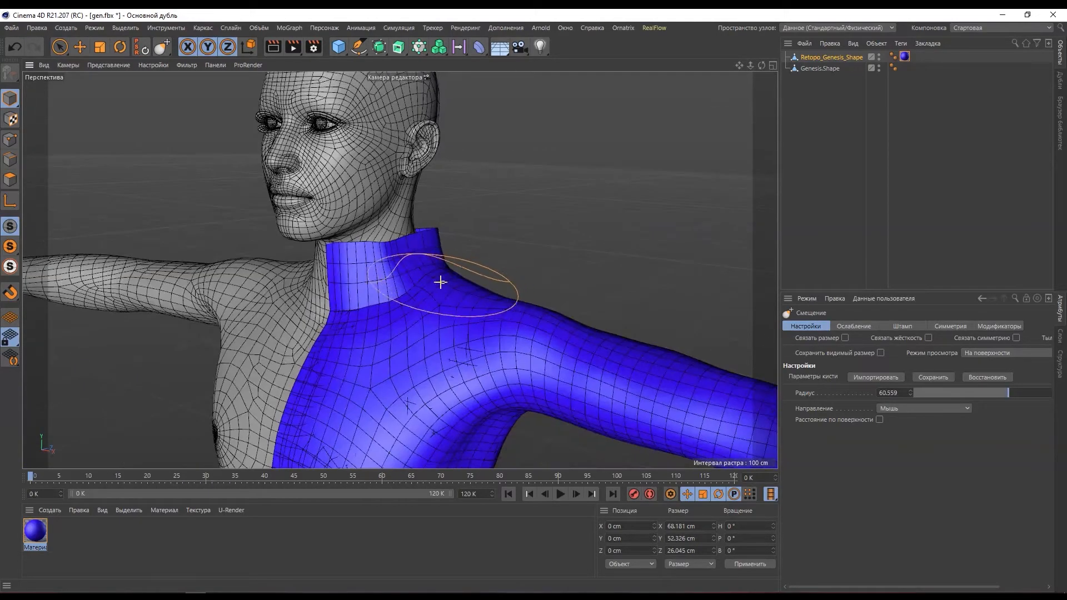
- Blend the collar's base into the shoulder and adjust its back with the Grab brush at a radius of about 48
{"action": "middle_click_drag", "start_coordinate": [440, 282], "coordinate": [420, 290]}
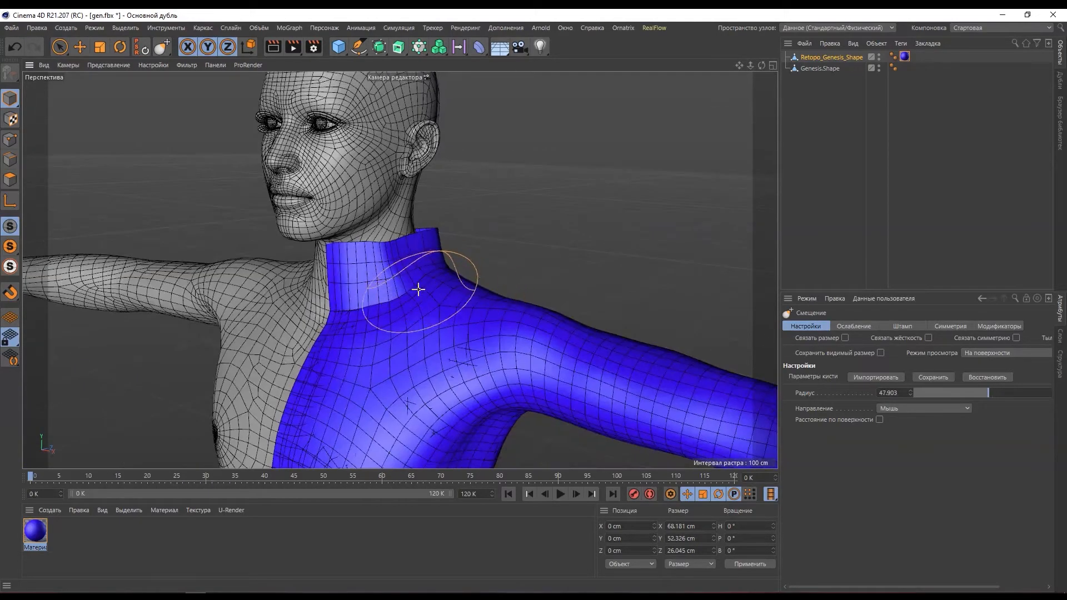
{"action": "left_click_drag", "start_coordinate": [395, 298], "coordinate": [341, 309]}
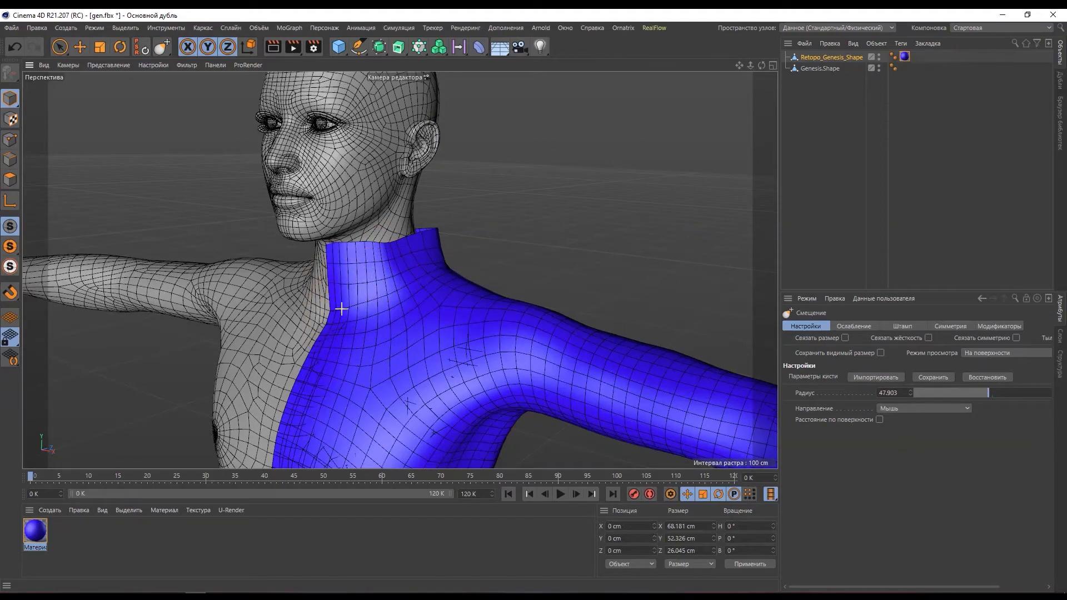
{"action": "left_click_drag", "start_coordinate": [418, 292], "coordinate": [242, 294], "text": "alt"}
{"action": "left_click_drag", "start_coordinate": [467, 289], "coordinate": [365, 250], "text": "alt"}
{"action": "left_click_drag", "start_coordinate": [425, 222], "coordinate": [416, 204], "text": "alt"}
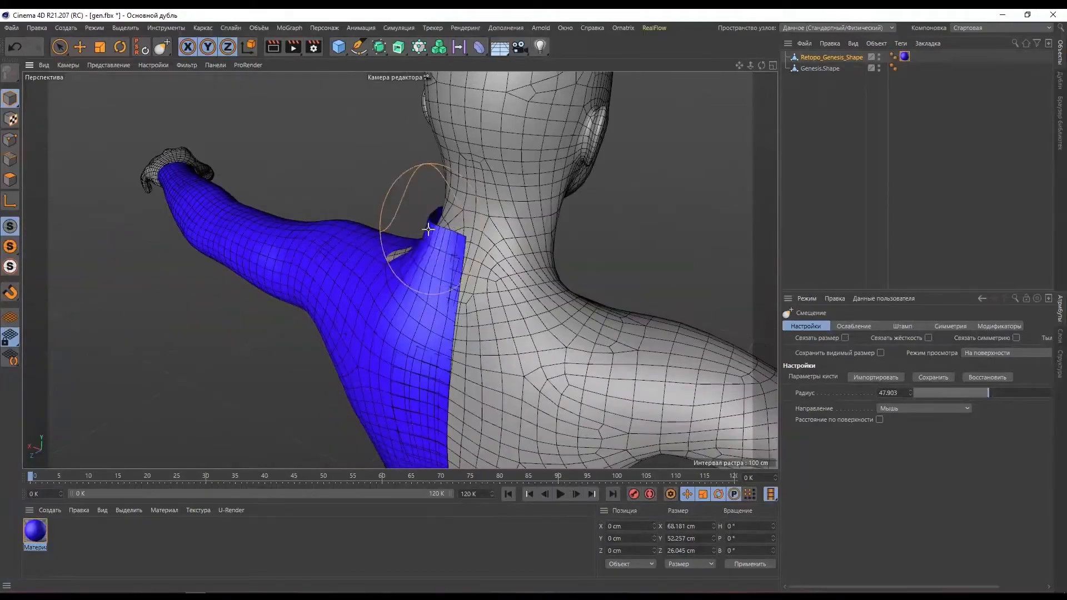
{"action": "left_click_drag", "start_coordinate": [449, 247], "coordinate": [369, 224], "text": "alt"}
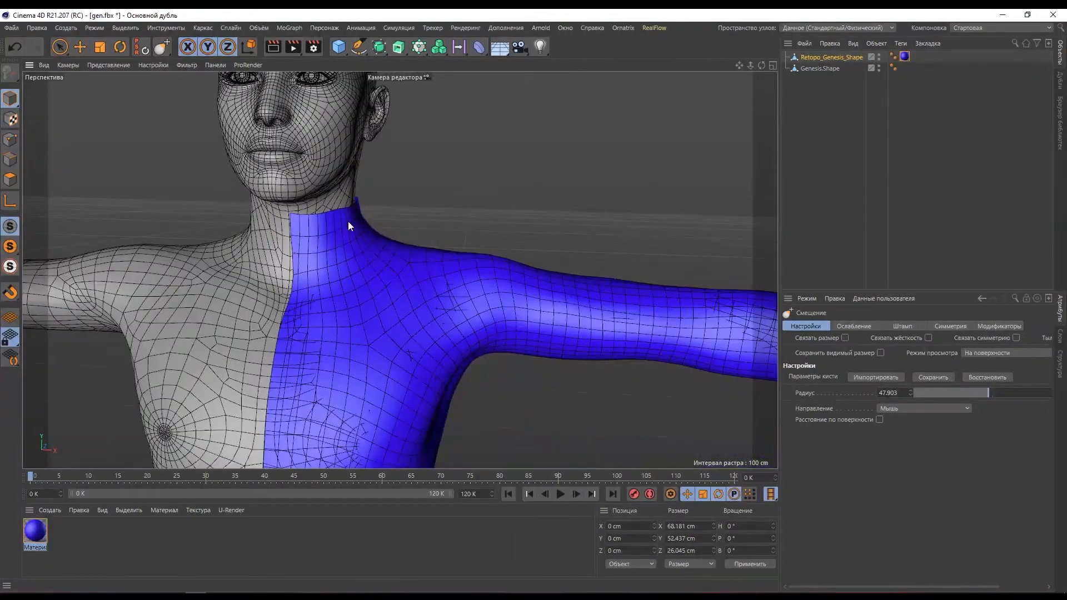
- Set the polygon Brush to Smooth at about 3.8 cm radius and smooth the collar area with Gouraud shading without lines
{"action": "scroll", "coordinate": [351, 227], "scroll_direction": "down", "scroll_amount": 5}
{"action": "left_click", "coordinate": [11, 184]}
{"action": "right_click", "coordinate": [248, 177]}
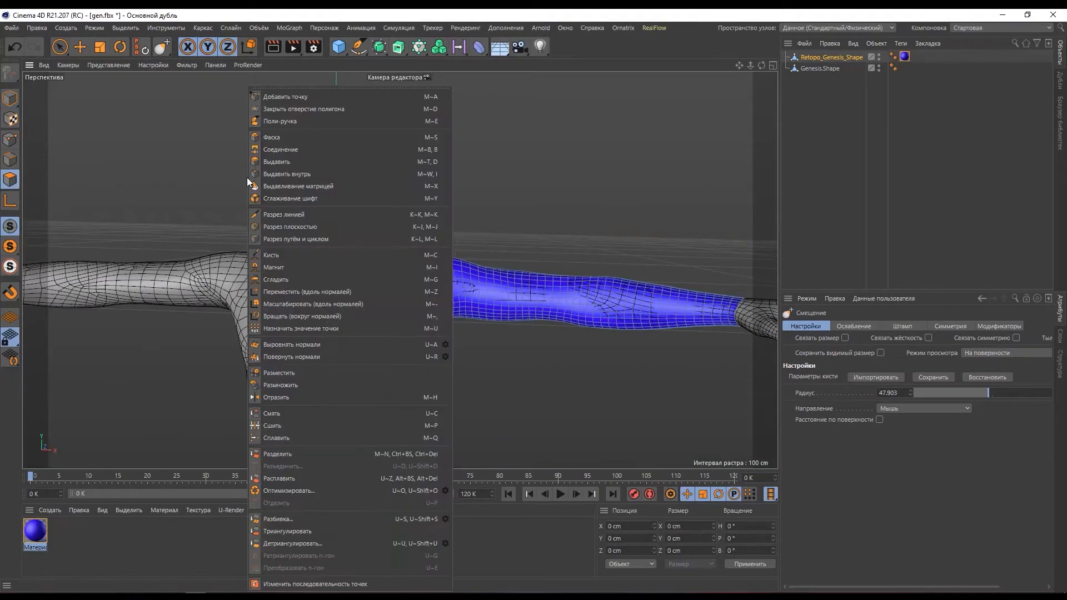
{"action": "left_click", "coordinate": [281, 255]}
{"action": "left_click", "coordinate": [967, 352]}
{"action": "left_click", "coordinate": [985, 451]}
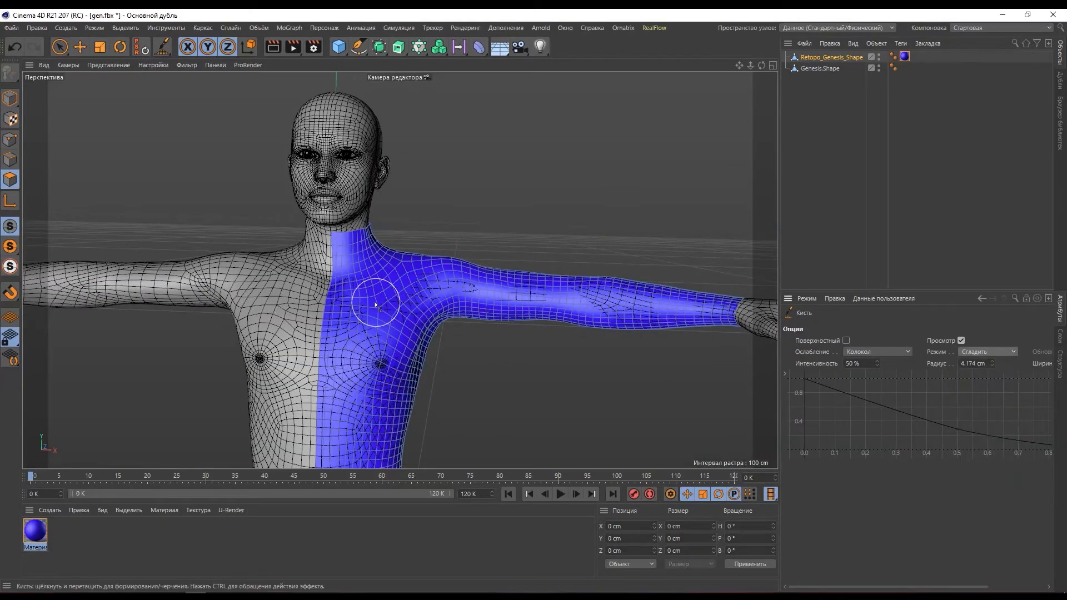
{"action": "middle_click_drag", "start_coordinate": [376, 305], "coordinate": [366, 302]}
{"action": "scroll", "coordinate": [367, 303], "scroll_direction": "up", "scroll_amount": 5}
{"action": "left_click", "coordinate": [109, 65]}
{"action": "left_click", "coordinate": [166, 84]}
{"action": "mouse_move", "coordinate": [461, 278]}
{"action": "left_mouse_down", "text": "alt"}
{"action": "mouse_move", "coordinate": [410, 305]}
{"action": "mouse_move", "coordinate": [441, 301]}
{"action": "left_mouse_up", "text": "alt"}
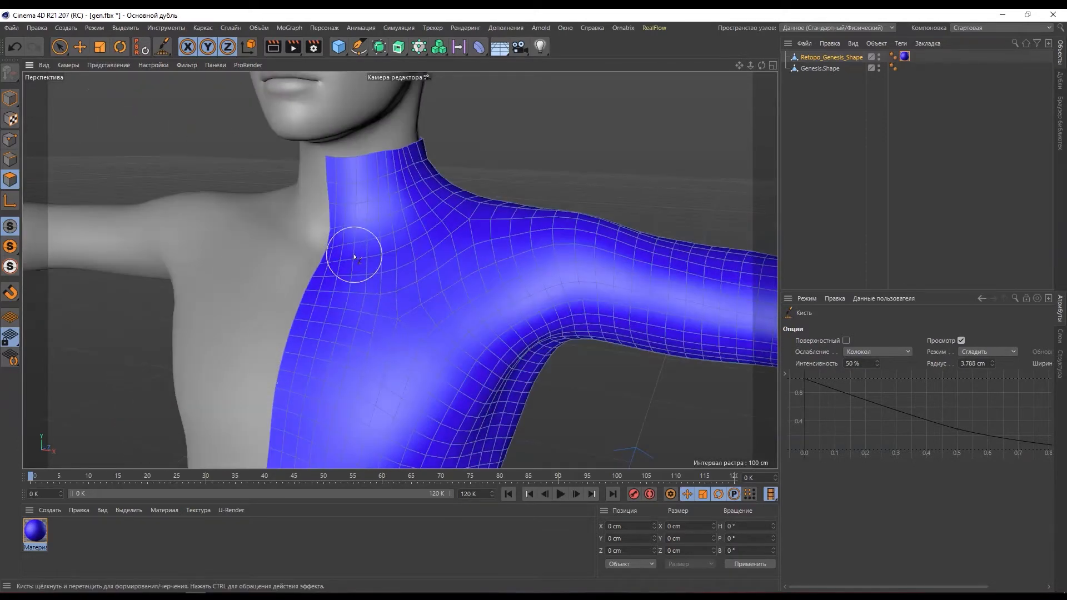
{"action": "left_click_drag", "start_coordinate": [397, 223], "coordinate": [530, 215], "text": "alt"}
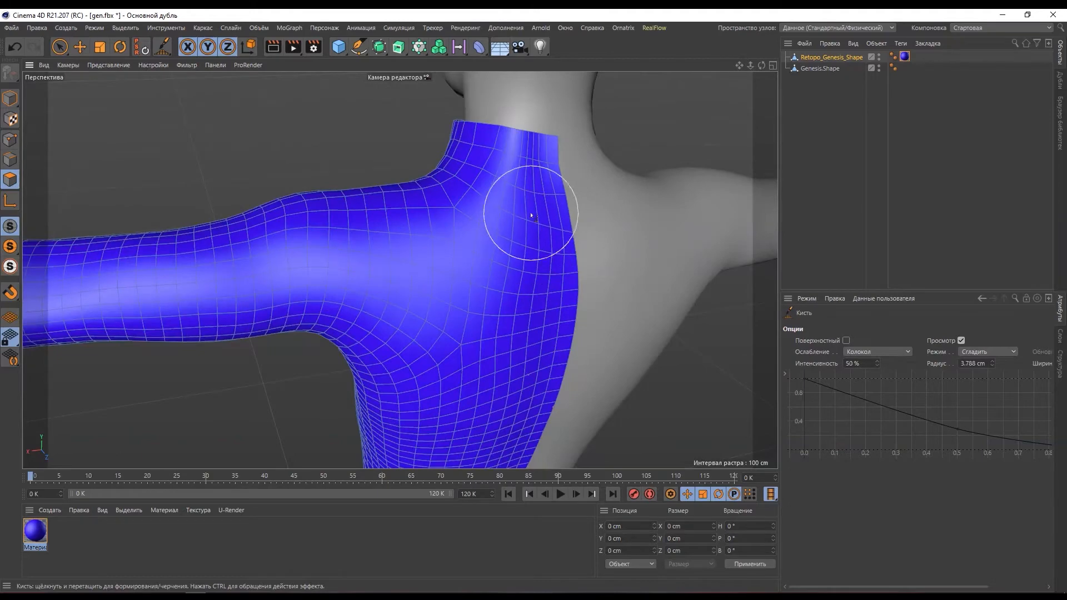
- Undo the last smoothing strokes on the half jacket
{"action": "key", "text": "ctrl+z"}
{"action": "key", "text": "ctrl+z"}
{"action": "key", "text": "ctrl+z"}
{"action": "key", "text": "ctrl+z"}
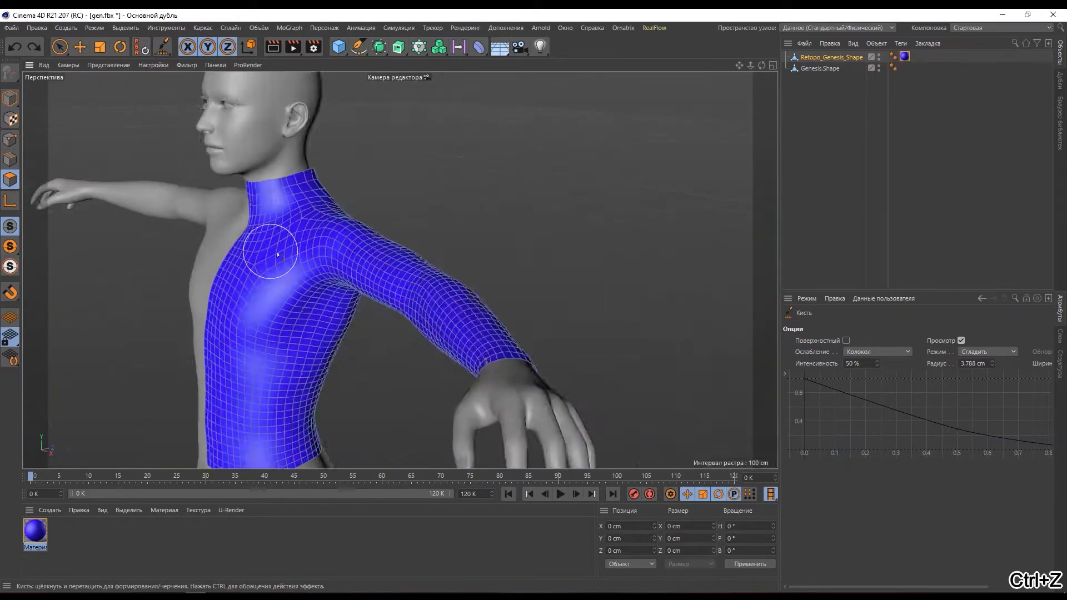
- Select the chest and most of the sleeve's polygons with a rectangular selection, leaving out the collar, wrist and lower torso
{"action": "left_click_drag", "start_coordinate": [447, 232], "coordinate": [473, 220], "text": "alt"}
{"action": "left_click", "coordinate": [62, 49]}
{"action": "left_click", "coordinate": [92, 78]}
{"action": "scroll", "coordinate": [332, 200], "scroll_direction": "down", "scroll_amount": 4}
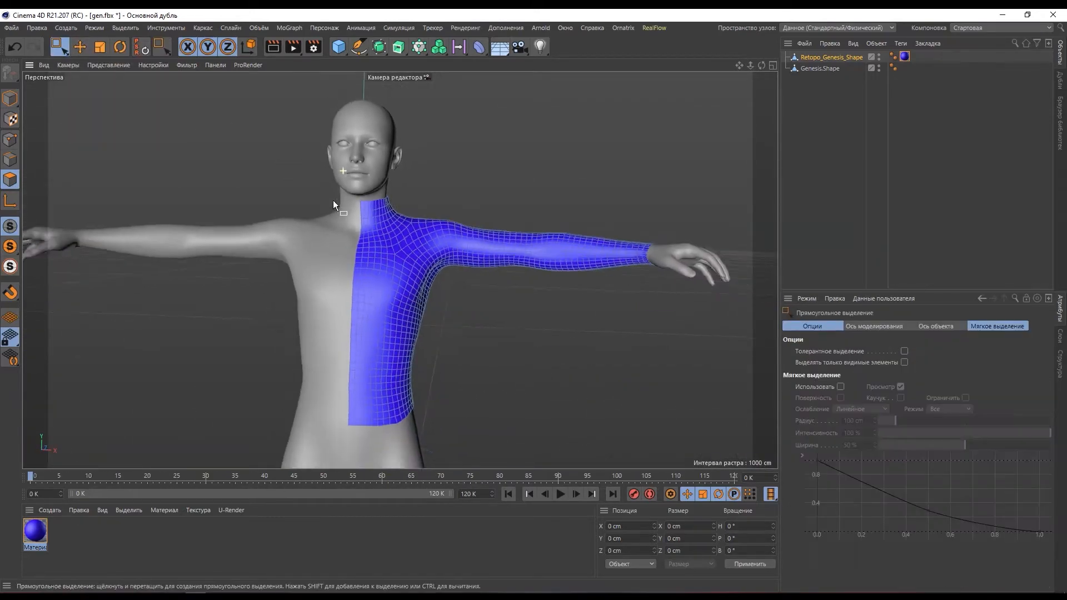
{"action": "left_click_drag", "start_coordinate": [586, 224], "coordinate": [329, 350]}
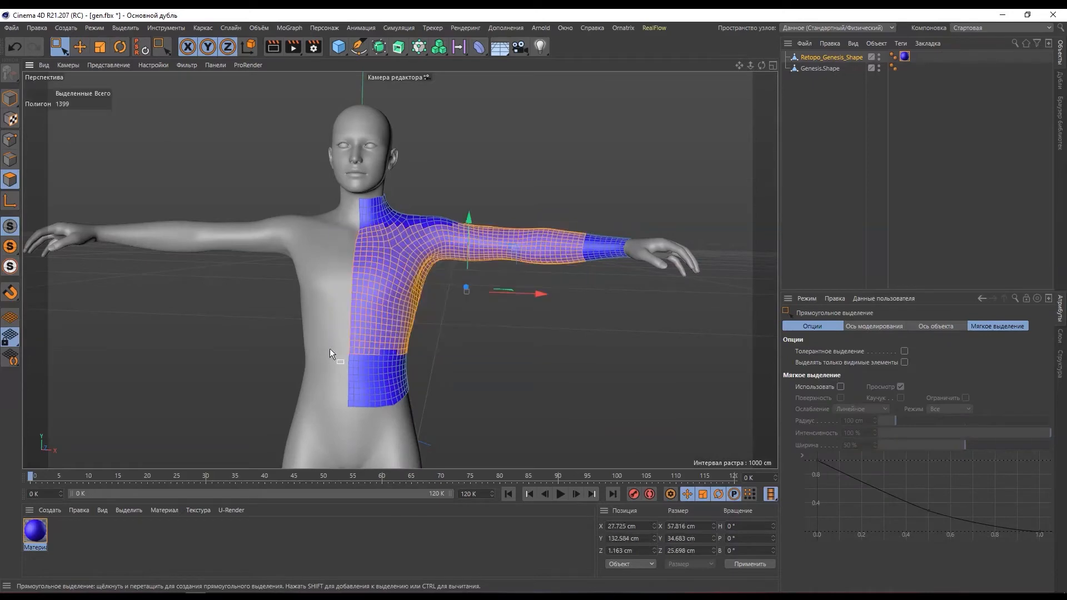
- Add the polygons below the collar and along the shoulder to the selection with Live Selection at radius 31
{"action": "left_click", "coordinate": [61, 48]}
{"action": "left_click", "coordinate": [98, 65]}
{"action": "scroll", "coordinate": [397, 191], "scroll_direction": "up", "scroll_amount": 6}
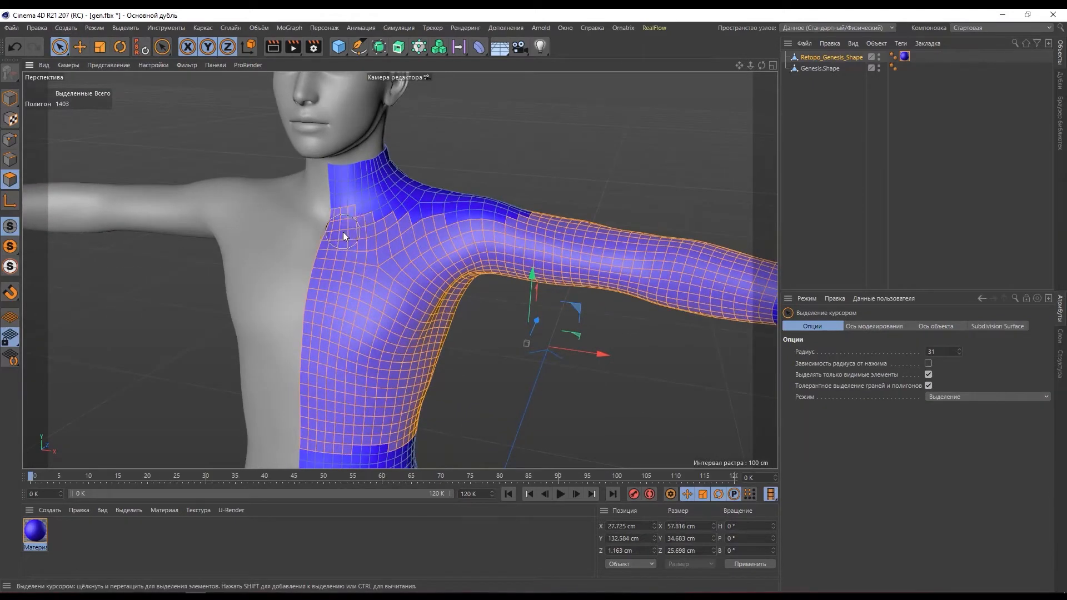
{"action": "mouse_move", "coordinate": [406, 207]}
{"action": "left_mouse_down", "text": "alt"}
{"action": "mouse_move", "coordinate": [239, 241]}
{"action": "mouse_move", "coordinate": [145, 236]}
{"action": "left_mouse_up", "text": "alt"}
{"action": "mouse_move", "coordinate": [477, 209]}
{"action": "left_mouse_down", "text": "shift"}
{"action": "mouse_move", "coordinate": [391, 268]}
{"action": "mouse_move", "coordinate": [667, 261]}
{"action": "left_mouse_up", "text": "shift"}
{"action": "middle_click_drag", "start_coordinate": [666, 261], "coordinate": [333, 278], "text": "alt"}
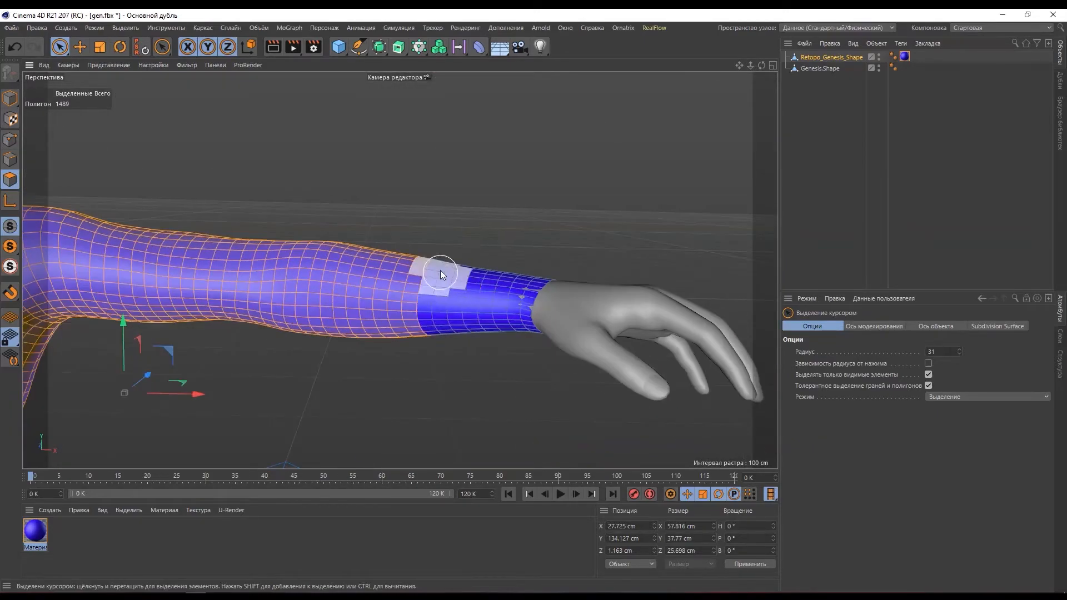
- Extend the selection around the forearm and down the torso, leaving only the collar, a narrow cuff and a narrow hem band
{"action": "left_click_drag", "start_coordinate": [438, 281], "coordinate": [446, 328], "text": "shift"}
{"action": "left_click_drag", "start_coordinate": [447, 313], "coordinate": [216, 345], "text": "alt"}
{"action": "left_click_drag", "start_coordinate": [489, 302], "coordinate": [480, 345], "text": "shift"}
{"action": "mouse_move", "coordinate": [481, 344]}
{"action": "left_mouse_down", "text": "alt"}
{"action": "mouse_move", "coordinate": [448, 335]}
{"action": "mouse_move", "coordinate": [545, 387]}
{"action": "mouse_move", "coordinate": [428, 274]}
{"action": "mouse_move", "coordinate": [473, 281]}
{"action": "left_mouse_up", "text": "alt"}
{"action": "mouse_move", "coordinate": [473, 281]}
{"action": "left_mouse_down", "text": "alt"}
{"action": "mouse_move", "coordinate": [364, 258]}
{"action": "mouse_move", "coordinate": [357, 326]}
{"action": "mouse_move", "coordinate": [383, 244]}
{"action": "left_mouse_up", "text": "alt"}
{"action": "mouse_move", "coordinate": [383, 244]}
{"action": "left_mouse_down", "text": "shift"}
{"action": "mouse_move", "coordinate": [376, 269]}
{"action": "mouse_move", "coordinate": [439, 261]}
{"action": "left_mouse_up", "text": "shift"}
{"action": "left_click_drag", "start_coordinate": [492, 258], "coordinate": [357, 266], "text": "alt"}
{"action": "left_click_drag", "start_coordinate": [517, 239], "coordinate": [514, 272], "text": "shift"}
{"action": "mouse_move", "coordinate": [421, 275]}
{"action": "left_mouse_down", "text": "alt"}
{"action": "mouse_move", "coordinate": [489, 300]}
{"action": "mouse_move", "coordinate": [482, 216]}
{"action": "left_mouse_up", "text": "alt"}
- Extrude the selected body and sleeve polygons outward by 0.59 cm with 1 subdivision
{"action": "right_click", "coordinate": [482, 216]}
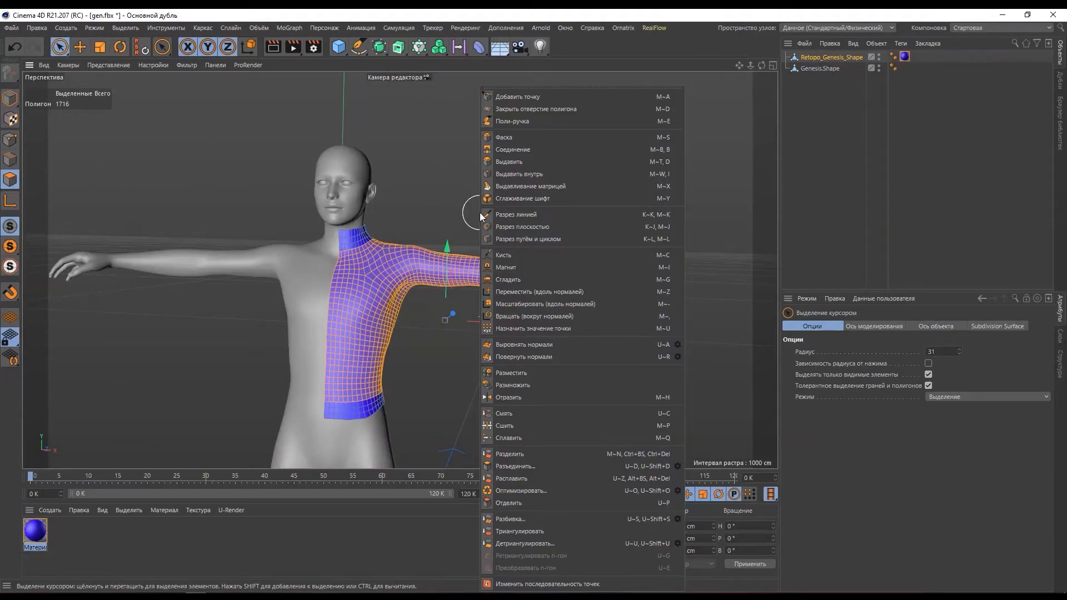
{"action": "left_click", "coordinate": [500, 161]}
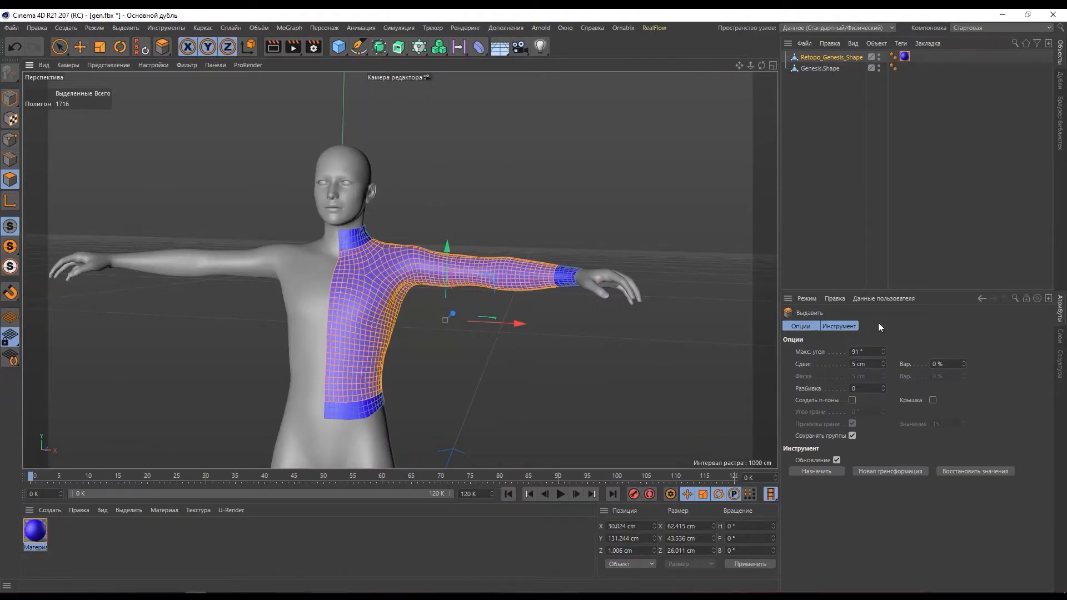
{"action": "left_click", "coordinate": [883, 386]}
{"action": "scroll", "coordinate": [455, 316], "scroll_direction": "up", "scroll_amount": 6}
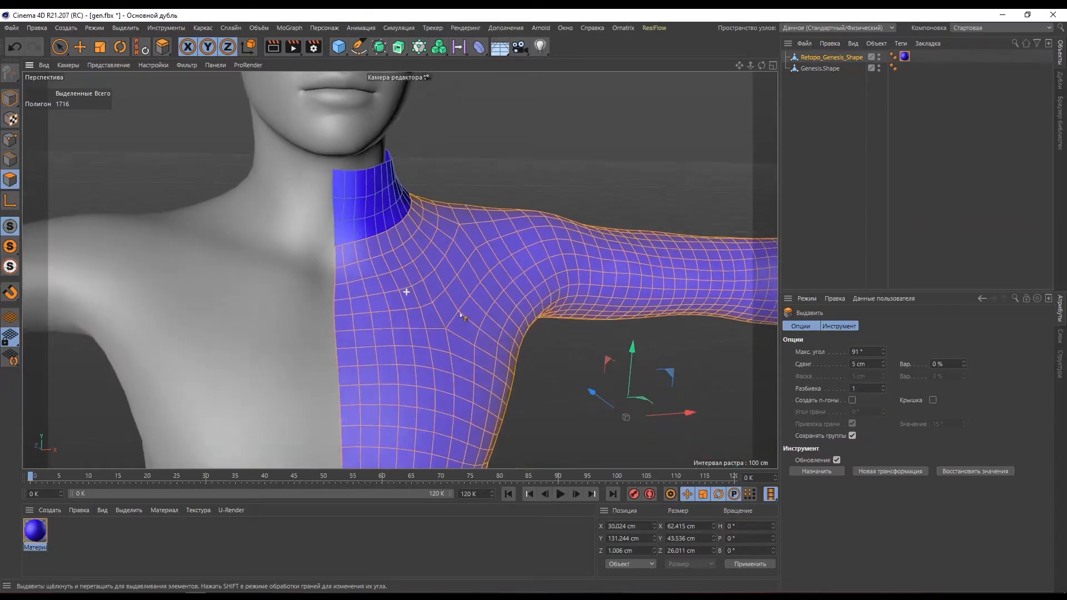
{"action": "scroll", "coordinate": [455, 315], "scroll_direction": "up", "scroll_amount": 2}
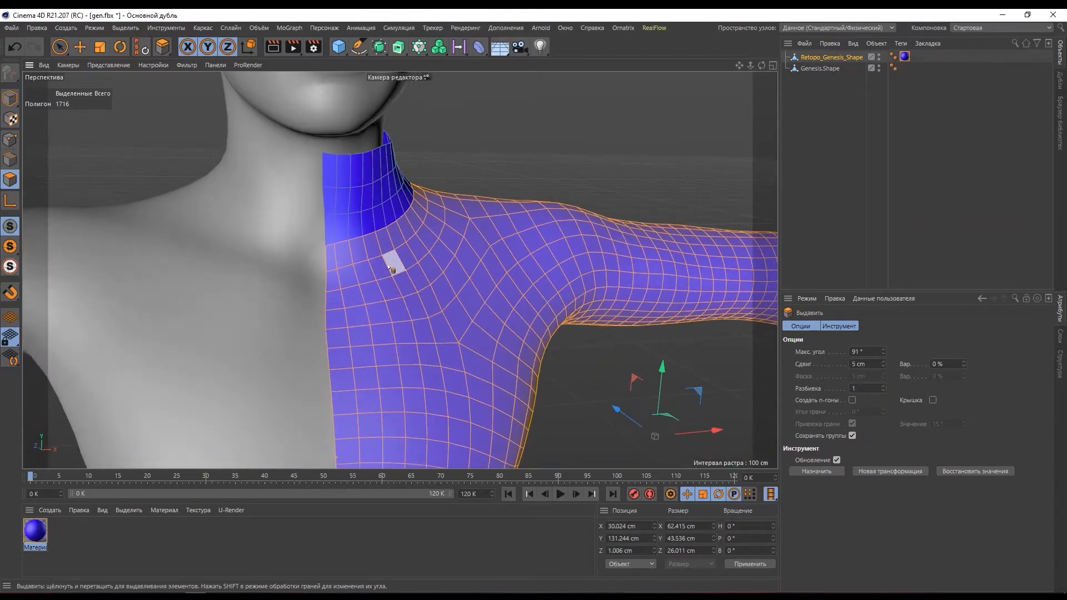
{"action": "left_click_drag", "start_coordinate": [388, 267], "coordinate": [420, 267]}
{"action": "left_click_drag", "start_coordinate": [333, 248], "coordinate": [381, 255], "text": "alt"}
{"action": "scroll", "coordinate": [381, 255], "scroll_direction": "down", "scroll_amount": 7}
{"action": "middle_click_drag", "start_coordinate": [382, 309], "coordinate": [354, 230], "text": "alt"}
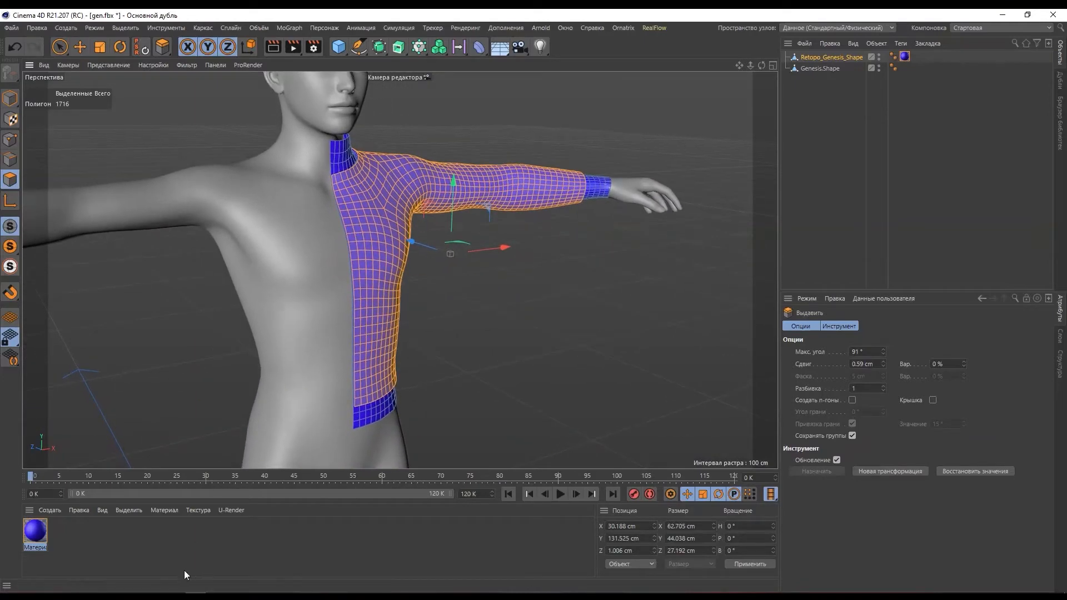
- Hide the Genesis.Shape figure in the viewport to expose the inside of the half jacket
{"action": "left_click", "coordinate": [878, 67]}
{"action": "right_click_drag", "start_coordinate": [262, 174], "coordinate": [406, 257], "text": "alt"}
{"action": "left_click_drag", "start_coordinate": [411, 290], "coordinate": [412, 368], "text": "alt"}
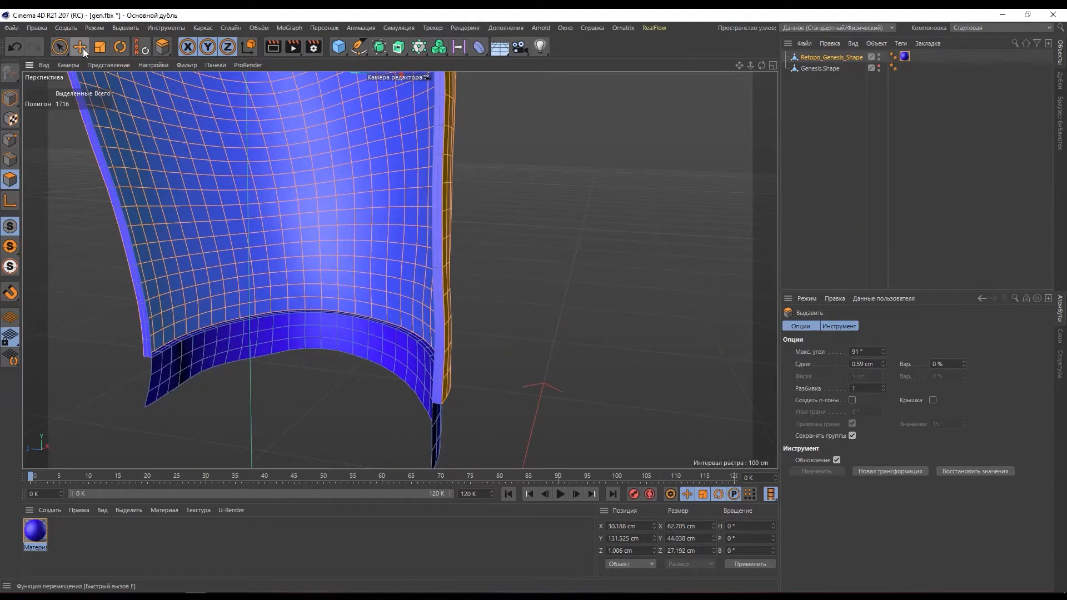
- Select the thin side-wall polygons along the front and back centre openings with Live Selection at radius 10 and delete them
{"action": "left_click", "coordinate": [59, 47]}
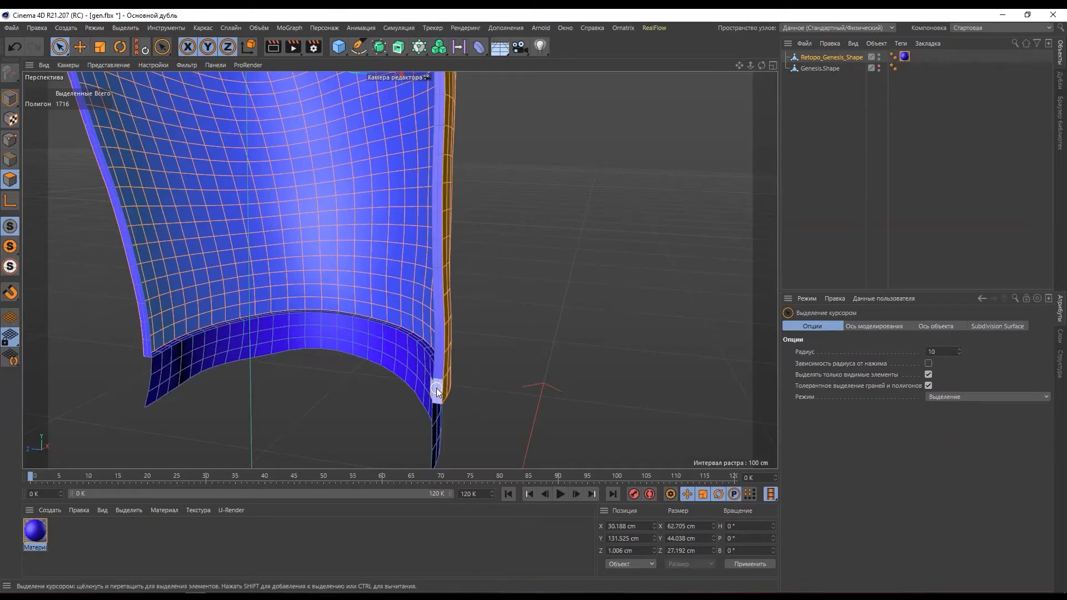
{"action": "left_click", "coordinate": [434, 388]}
{"action": "key", "text": "e"}
{"action": "scroll", "coordinate": [542, 312], "scroll_direction": "up", "scroll_amount": 3}
{"action": "mouse_move", "coordinate": [544, 315]}
{"action": "left_mouse_down", "text": "shift"}
{"action": "mouse_move", "coordinate": [552, 155]}
{"action": "mouse_move", "coordinate": [504, 267]}
{"action": "mouse_move", "coordinate": [470, 78]}
{"action": "left_mouse_up", "text": "shift"}
{"action": "key", "text": "space"}
{"action": "mouse_move", "coordinate": [470, 78]}
{"action": "left_mouse_down", "text": "alt"}
{"action": "mouse_move", "coordinate": [474, 247]}
{"action": "mouse_move", "coordinate": [391, 119]}
{"action": "left_mouse_up", "text": "alt"}
{"action": "left_click_drag", "start_coordinate": [392, 119], "coordinate": [389, 389], "text": "alt"}
{"action": "scroll", "coordinate": [384, 388], "scroll_direction": "up", "scroll_amount": 4}
{"action": "mouse_move", "coordinate": [329, 331]}
{"action": "left_mouse_down", "text": "shift"}
{"action": "mouse_move", "coordinate": [320, 266]}
{"action": "mouse_move", "coordinate": [364, 287]}
{"action": "left_mouse_up", "text": "shift"}
{"action": "left_click_drag", "start_coordinate": [363, 286], "coordinate": [349, 233], "text": "shift"}
{"action": "mouse_move", "coordinate": [349, 234]}
{"action": "left_mouse_down", "text": "shift"}
{"action": "mouse_move", "coordinate": [331, 136]}
{"action": "mouse_move", "coordinate": [326, 300]}
{"action": "left_mouse_up", "text": "shift"}
{"action": "left_click_drag", "start_coordinate": [326, 300], "coordinate": [356, 147], "text": "shift"}
{"action": "scroll", "coordinate": [356, 146], "scroll_direction": "down", "scroll_amount": 4}
{"action": "left_click_drag", "start_coordinate": [446, 353], "coordinate": [325, 235], "text": "alt"}
{"action": "key", "text": "ctrl+shift+a"}
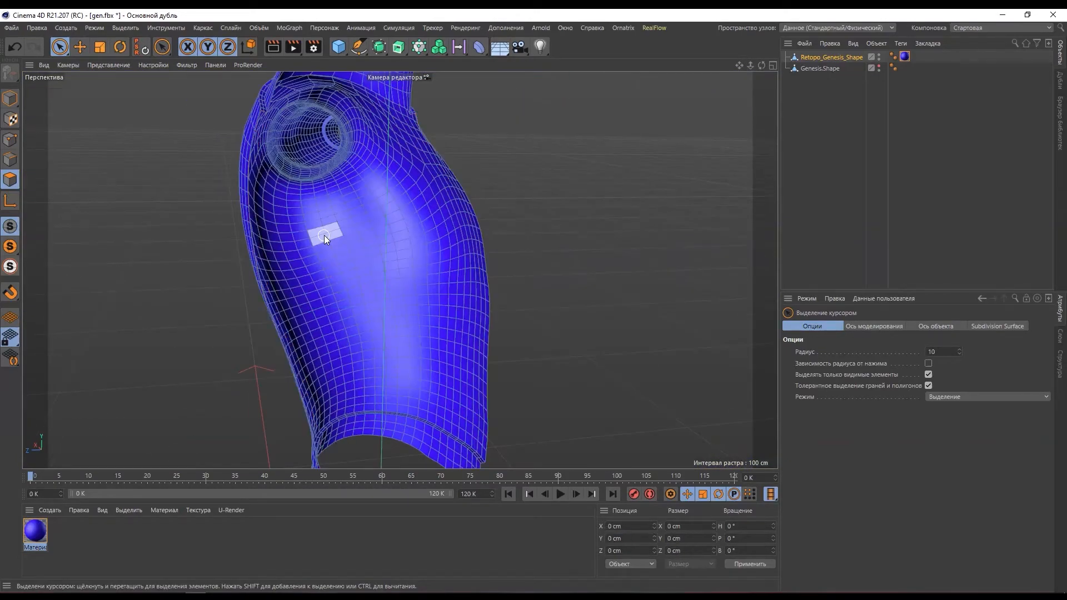
- Select the outer edge loop of the seam below the collar and bevel it with a 0.09 cm offset
{"action": "left_click_drag", "start_coordinate": [402, 196], "coordinate": [304, 162], "text": "alt"}
{"action": "scroll", "coordinate": [322, 182], "scroll_direction": "up", "scroll_amount": 4}
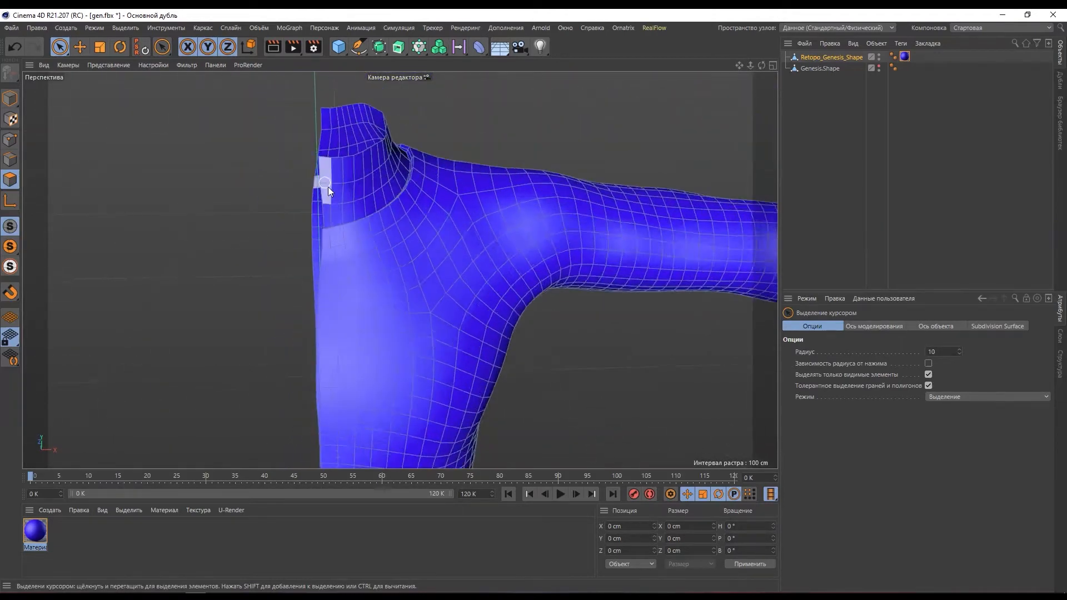
{"action": "right_click_drag", "start_coordinate": [320, 182], "coordinate": [356, 190], "text": "alt"}
{"action": "left_click_drag", "start_coordinate": [398, 305], "coordinate": [435, 340], "text": "alt"}
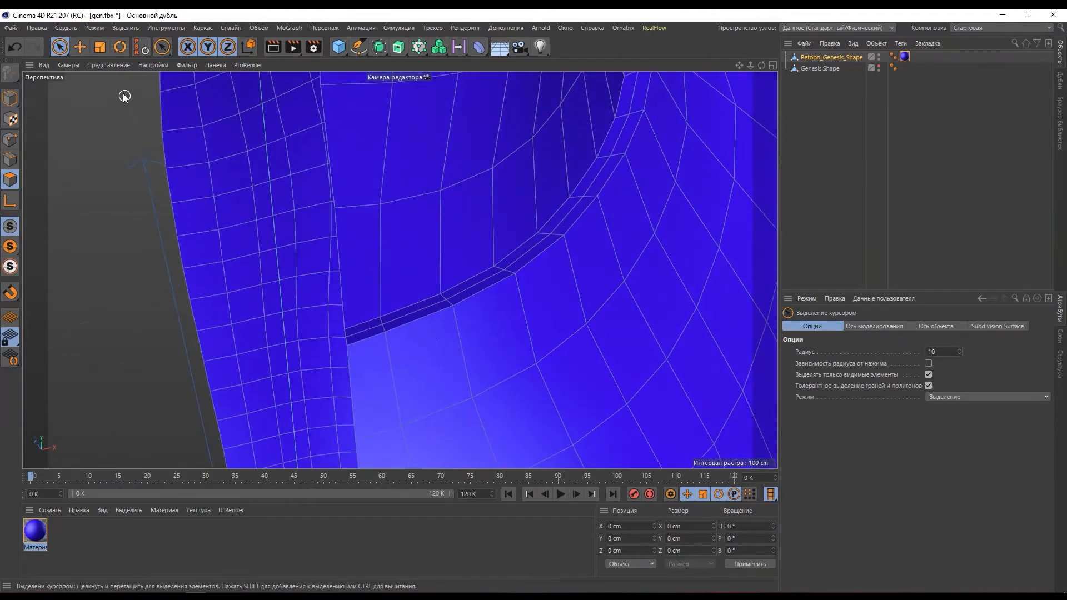
{"action": "left_click", "coordinate": [80, 48]}
{"action": "left_click", "coordinate": [11, 162]}
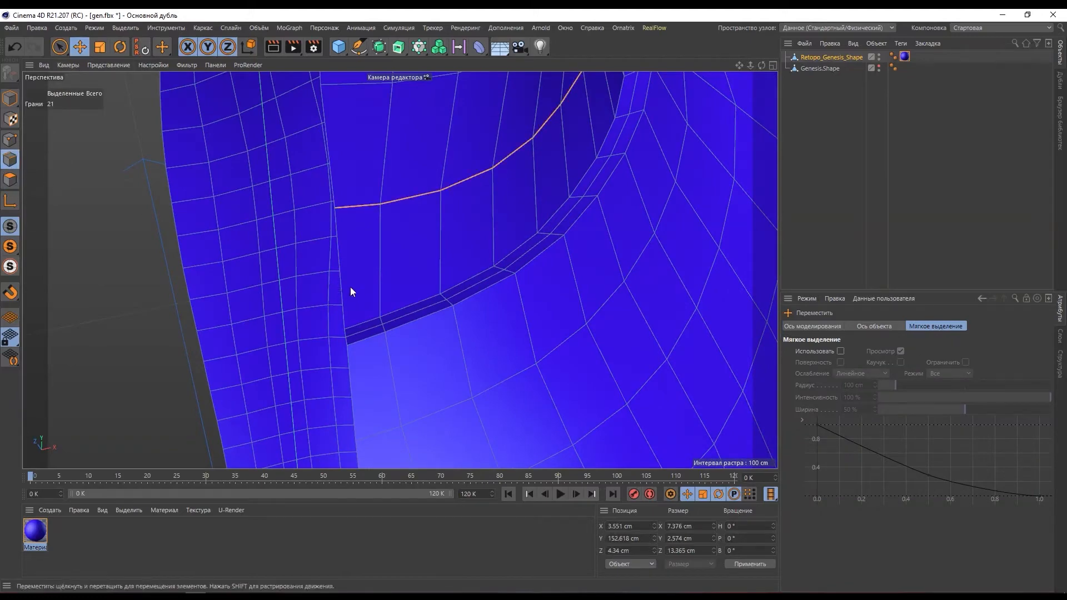
{"action": "double_click", "coordinate": [365, 336]}
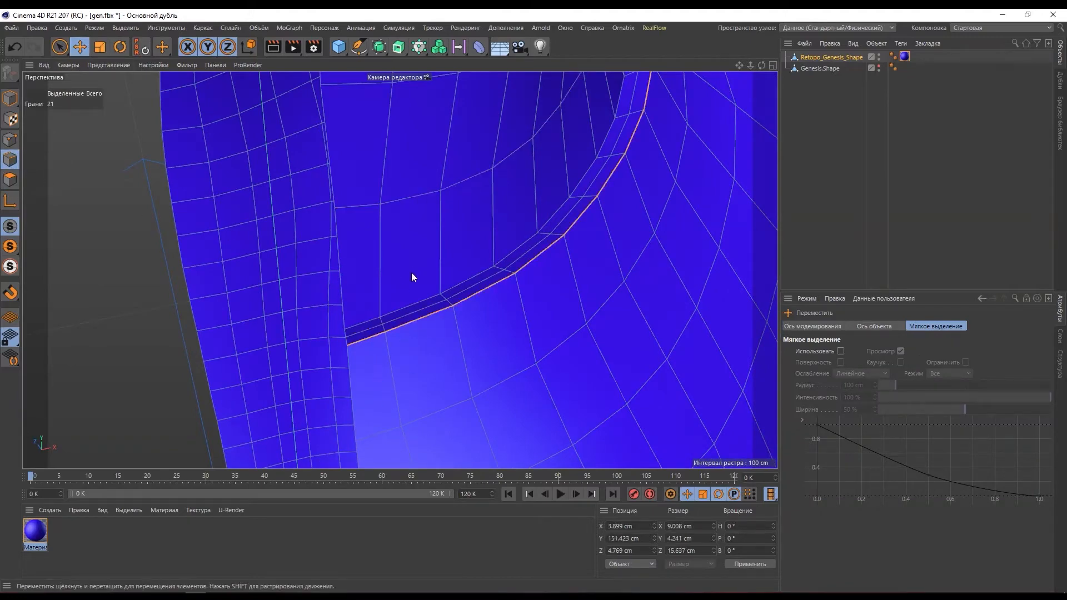
{"action": "left_click_drag", "start_coordinate": [411, 272], "coordinate": [391, 294], "text": "alt"}
{"action": "right_click", "coordinate": [115, 205]}
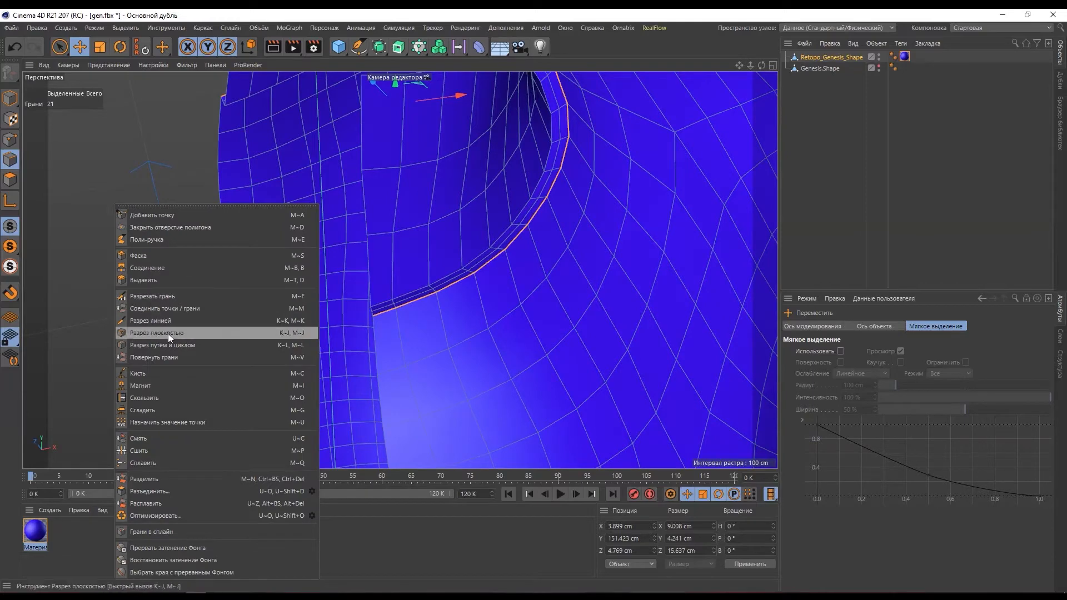
{"action": "left_click", "coordinate": [167, 256]}
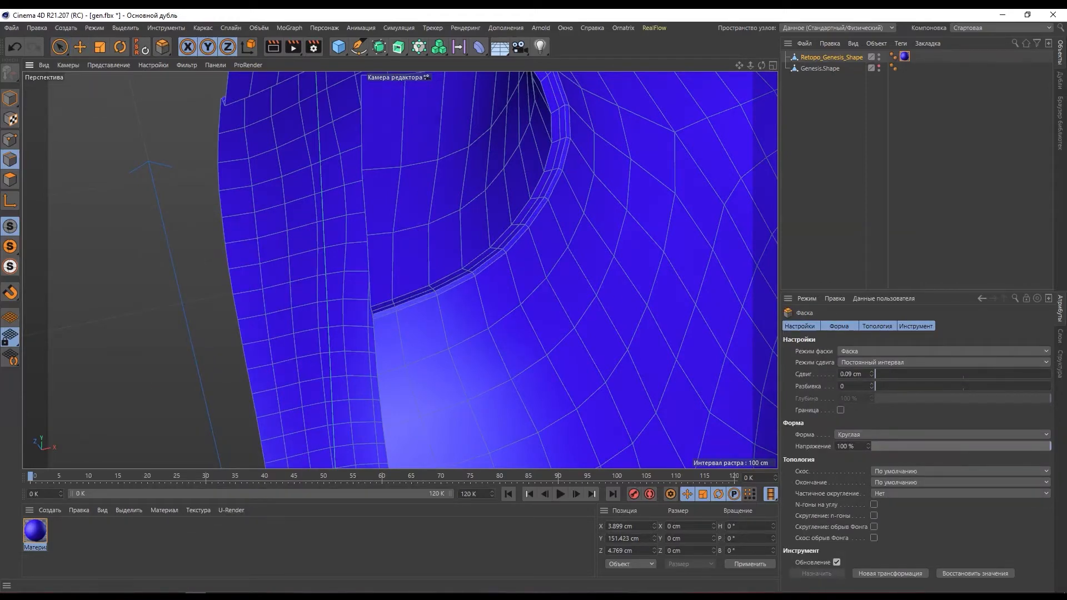
- Select the outer edge loop where the sleeve steps down to the cuff and bevel it with a 0.11 cm offset
{"action": "mouse_move", "coordinate": [409, 321]}
{"action": "left_mouse_down", "text": "alt"}
{"action": "mouse_move", "coordinate": [431, 338]}
{"action": "mouse_move", "coordinate": [500, 338]}
{"action": "mouse_move", "coordinate": [402, 324]}
{"action": "left_mouse_up", "text": "alt"}
{"action": "scroll", "coordinate": [410, 321], "scroll_direction": "down", "scroll_amount": 5}
{"action": "middle_click_drag", "start_coordinate": [684, 311], "coordinate": [381, 286], "text": "alt"}
{"action": "scroll", "coordinate": [382, 286], "scroll_direction": "up", "scroll_amount": 3}
{"action": "left_click_drag", "start_coordinate": [381, 286], "coordinate": [243, 234], "text": "alt"}
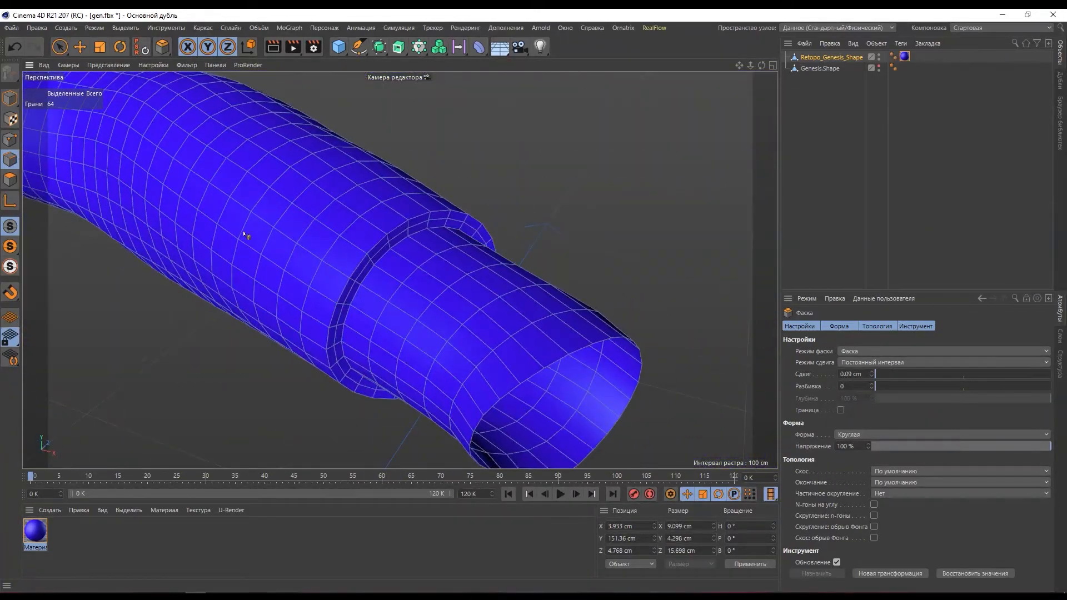
{"action": "key", "text": "e"}
{"action": "double_click", "coordinate": [357, 272]}
{"action": "left_click", "coordinate": [162, 47]}
{"action": "left_click", "coordinate": [197, 81]}
{"action": "left_click_drag", "start_coordinate": [300, 189], "coordinate": [344, 210]}
- Bevel the outer edge loop of the seam above the hem band
{"action": "right_click_drag", "start_coordinate": [346, 211], "coordinate": [280, 287], "text": "alt"}
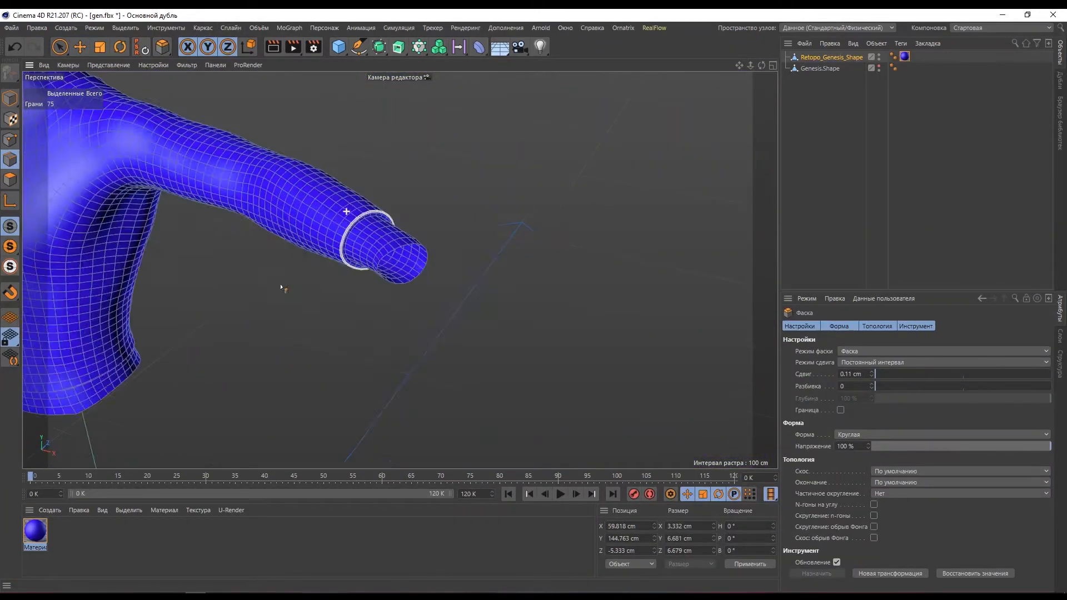
{"action": "key", "text": "ctrl+shift+z"}
{"action": "key", "text": "ctrl+shift+z"}
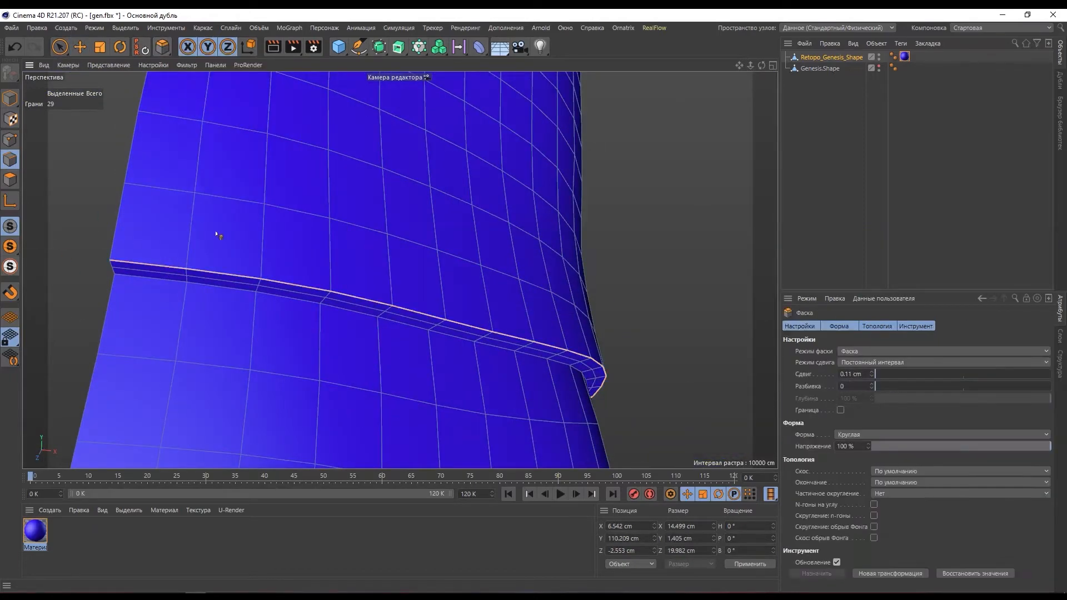
{"action": "left_click_drag", "start_coordinate": [224, 179], "coordinate": [214, 179]}
{"action": "key", "text": "e"}
{"action": "key", "text": "ctrl+shift+z"}
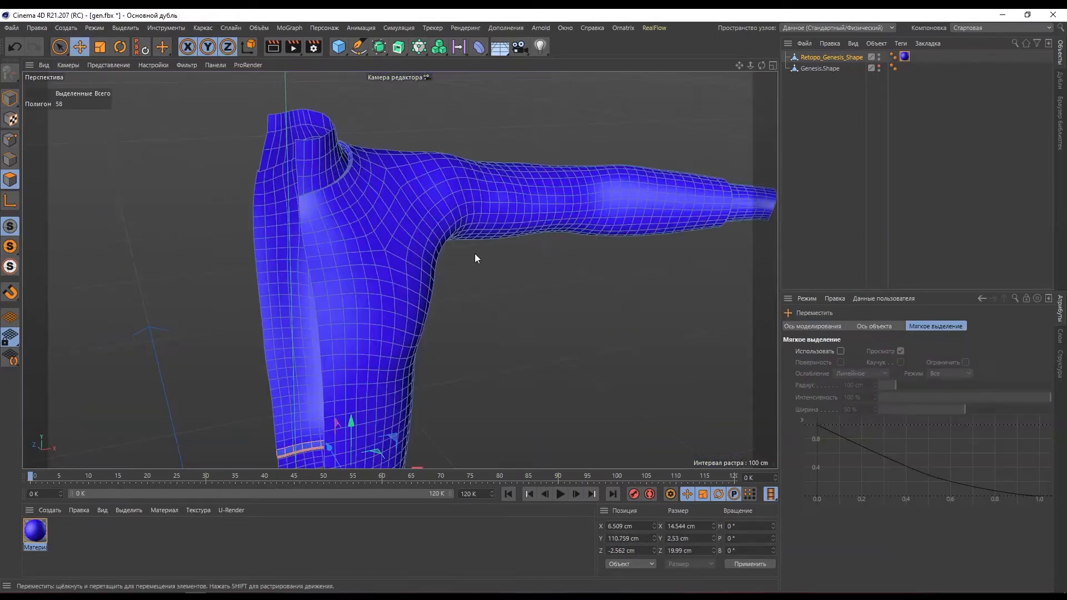
- Try to smooth the mesh along the collar seam with the Brush tool in Smooth mode at 50% strength
{"action": "right_click", "coordinate": [475, 253]}
{"action": "key", "text": "Escape"}
{"action": "left_click_drag", "start_coordinate": [193, 376], "coordinate": [239, 305], "text": "alt"}
{"action": "right_click", "coordinate": [516, 288]}
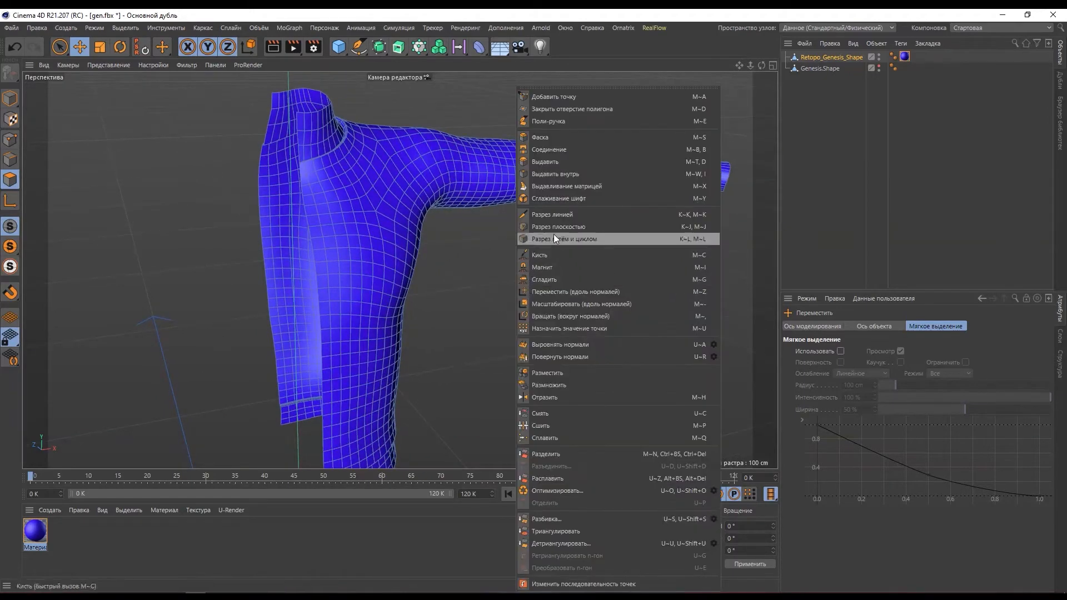
{"action": "left_click", "coordinate": [555, 254]}
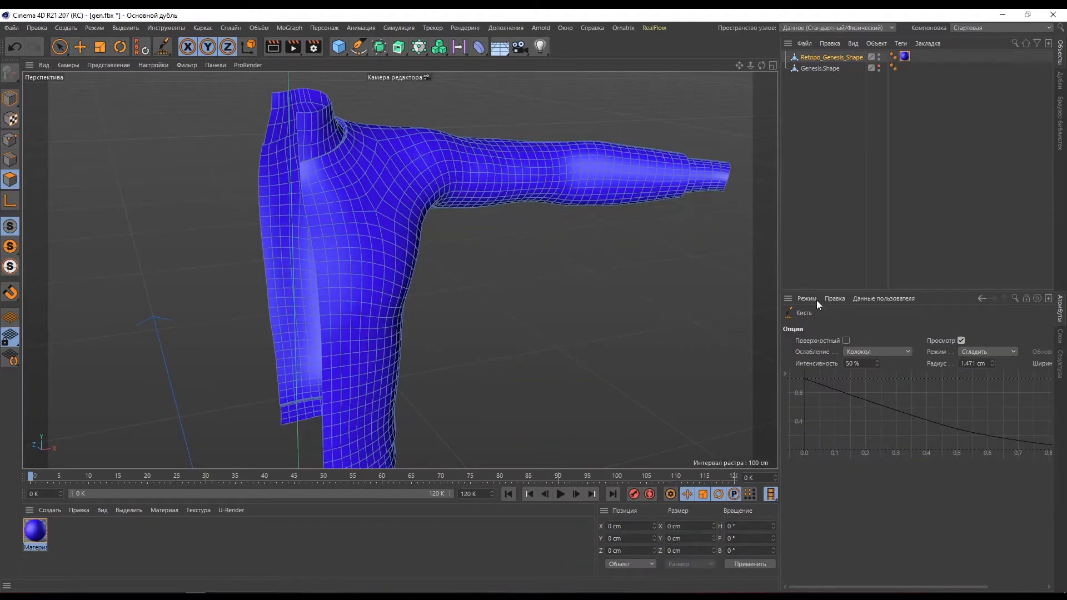
{"action": "scroll", "coordinate": [331, 135], "scroll_direction": "up", "scroll_amount": 10}
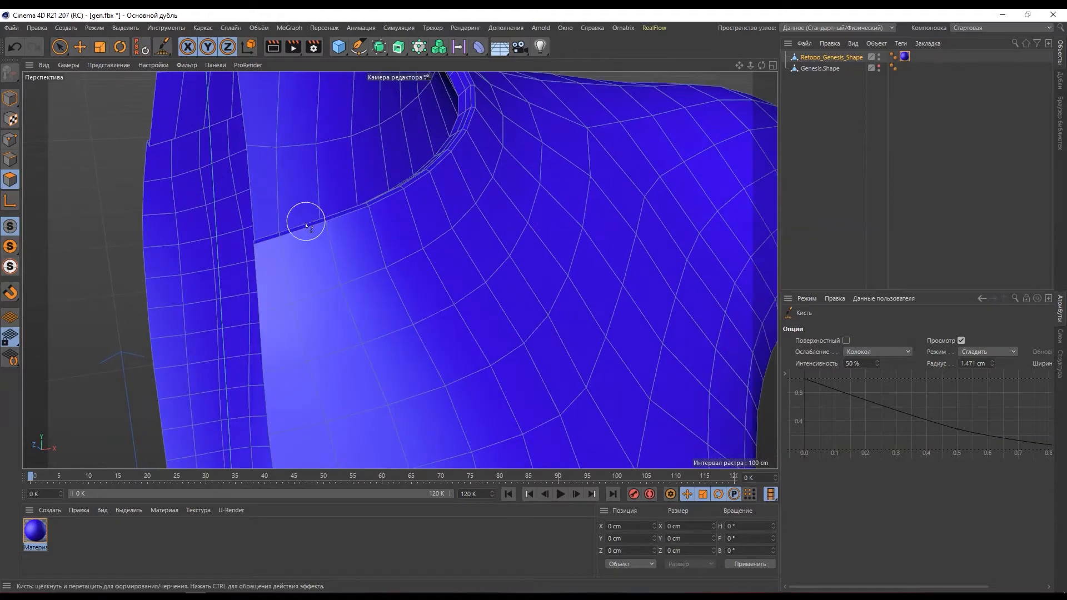
{"action": "mouse_move", "coordinate": [276, 247]}
{"action": "middle_mouse_down"}
{"action": "mouse_move", "coordinate": [297, 238]}
{"action": "mouse_move", "coordinate": [292, 259]}
{"action": "mouse_move", "coordinate": [298, 252]}
{"action": "mouse_move", "coordinate": [278, 243]}
{"action": "mouse_move", "coordinate": [292, 240]}
{"action": "mouse_move", "coordinate": [286, 231]}
{"action": "middle_mouse_up"}
{"action": "key", "text": "ctrl+z"}
{"action": "key", "text": "ctrl+z"}
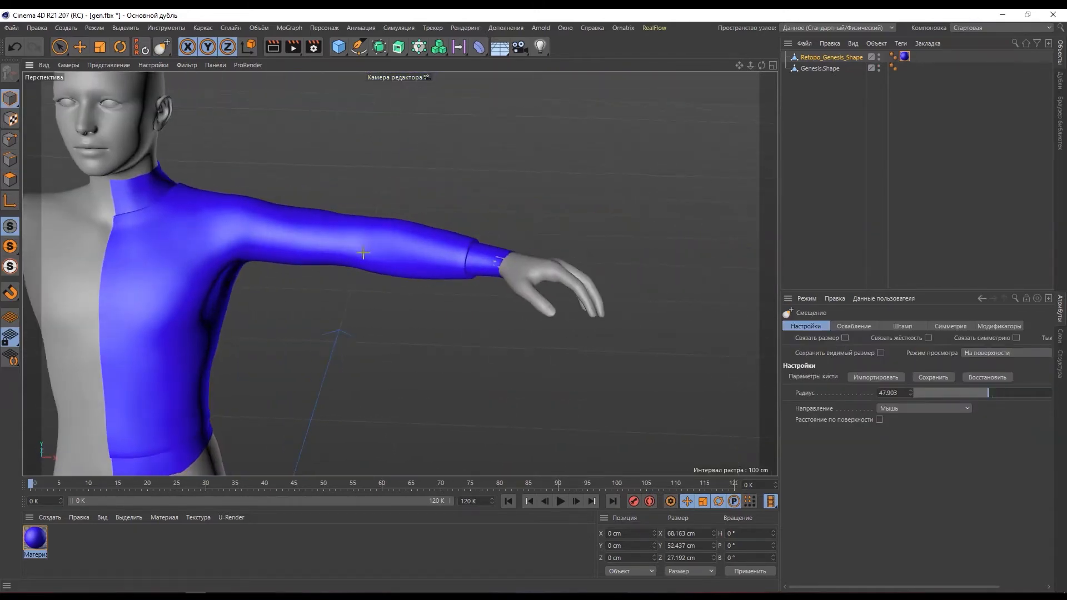
- Reshape the sleeve, underarm and back of the half jacket with the sculpting Grab brush, enlarging its radius to about 98
{"action": "left_click_drag", "start_coordinate": [363, 253], "coordinate": [408, 319], "text": "alt"}
{"action": "middle_click_drag", "start_coordinate": [459, 296], "coordinate": [459, 279]}
{"action": "left_click_drag", "start_coordinate": [469, 296], "coordinate": [471, 292]}
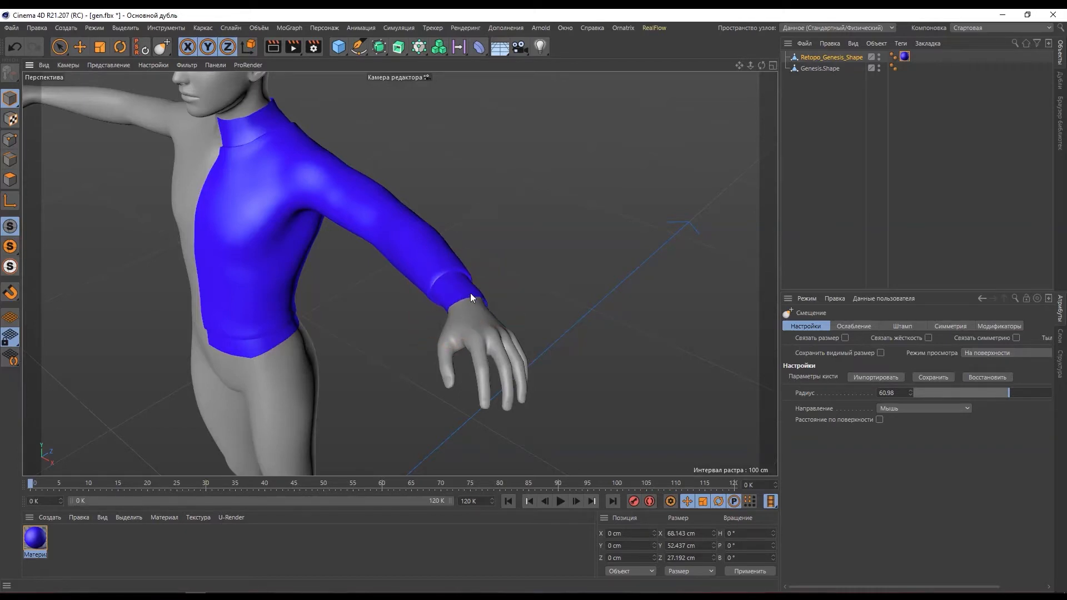
{"action": "left_click_drag", "start_coordinate": [383, 242], "coordinate": [380, 243]}
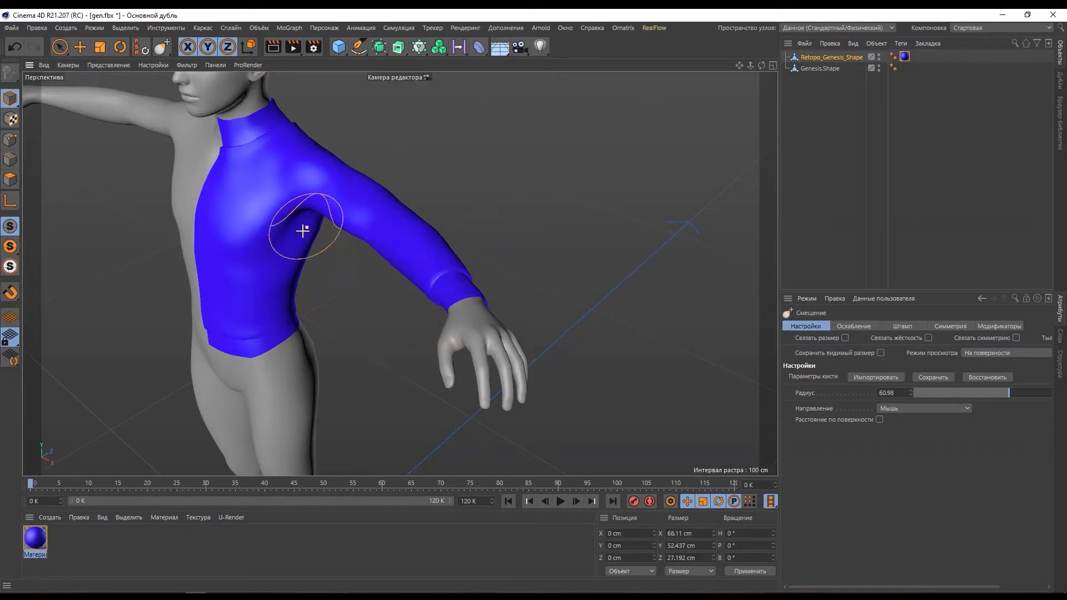
{"action": "left_click_drag", "start_coordinate": [315, 222], "coordinate": [301, 244], "text": "alt"}
{"action": "left_click_drag", "start_coordinate": [281, 299], "coordinate": [261, 165], "text": "alt"}
{"action": "mouse_move", "coordinate": [389, 225]}
{"action": "left_mouse_down", "text": "alt"}
{"action": "mouse_move", "coordinate": [309, 207]}
{"action": "mouse_move", "coordinate": [410, 264]}
{"action": "mouse_move", "coordinate": [412, 138]}
{"action": "mouse_move", "coordinate": [375, 226]}
{"action": "left_mouse_up", "text": "alt"}
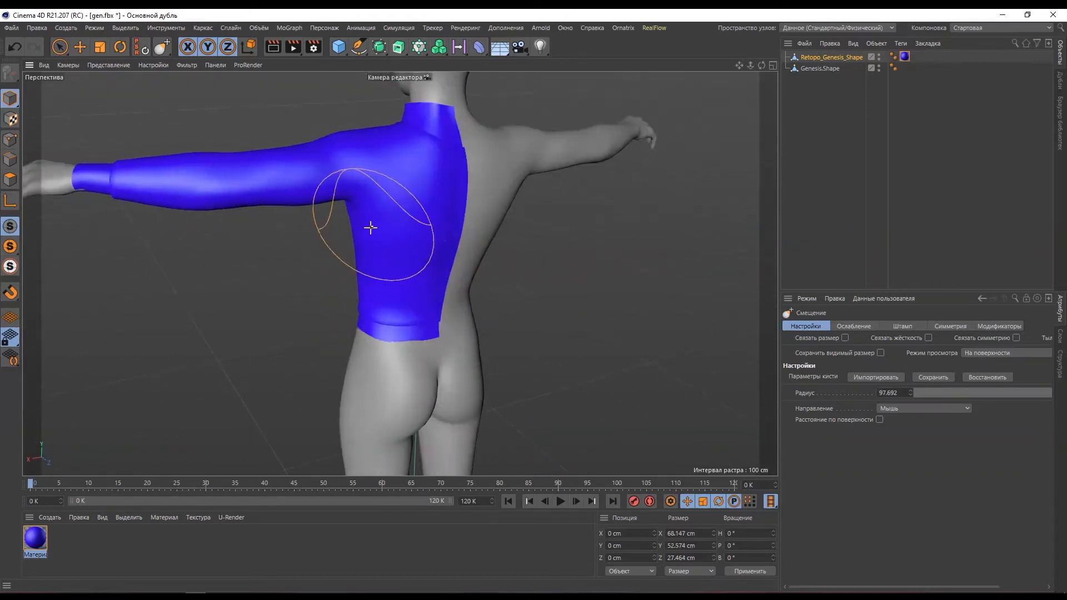
{"action": "mouse_move", "coordinate": [336, 276]}
{"action": "left_mouse_down", "text": "alt"}
{"action": "mouse_move", "coordinate": [443, 219]}
{"action": "mouse_move", "coordinate": [388, 307]}
{"action": "left_mouse_up", "text": "alt"}
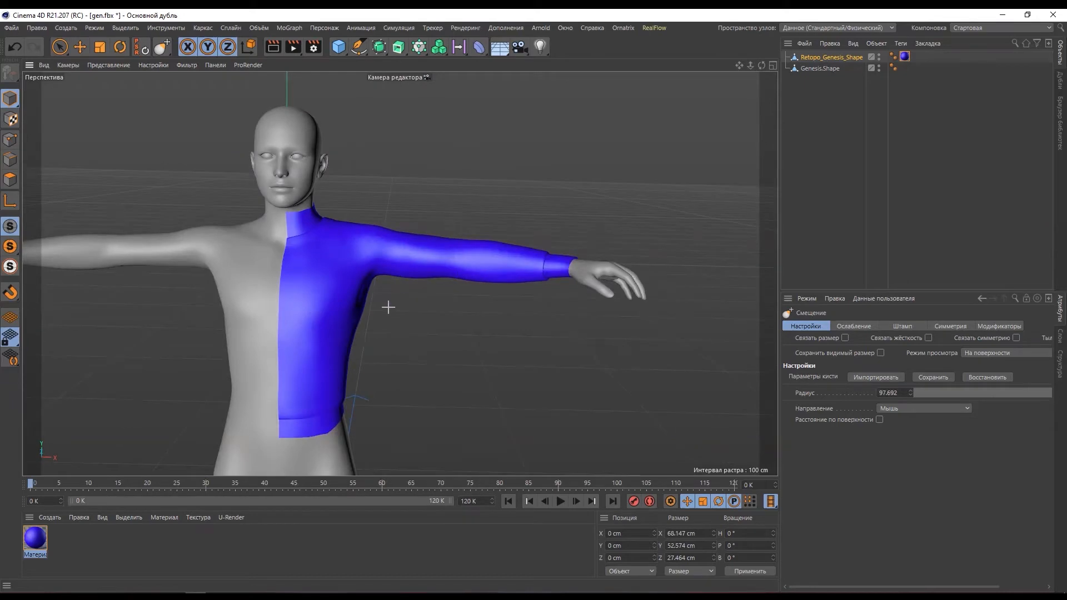
- Extrude the cuff's open edge loop inward by scaling to form a rim, and continue it into the sleeve
{"action": "left_click", "coordinate": [10, 160]}
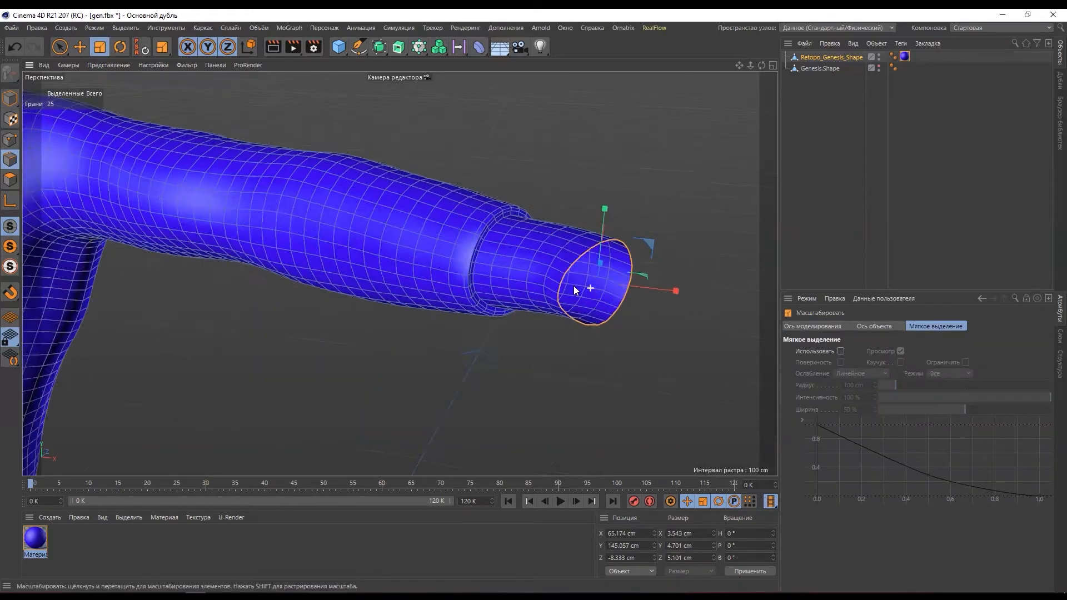
{"action": "scroll", "coordinate": [635, 242], "scroll_direction": "up", "scroll_amount": 3}
{"action": "left_click_drag", "start_coordinate": [635, 242], "coordinate": [655, 234]}
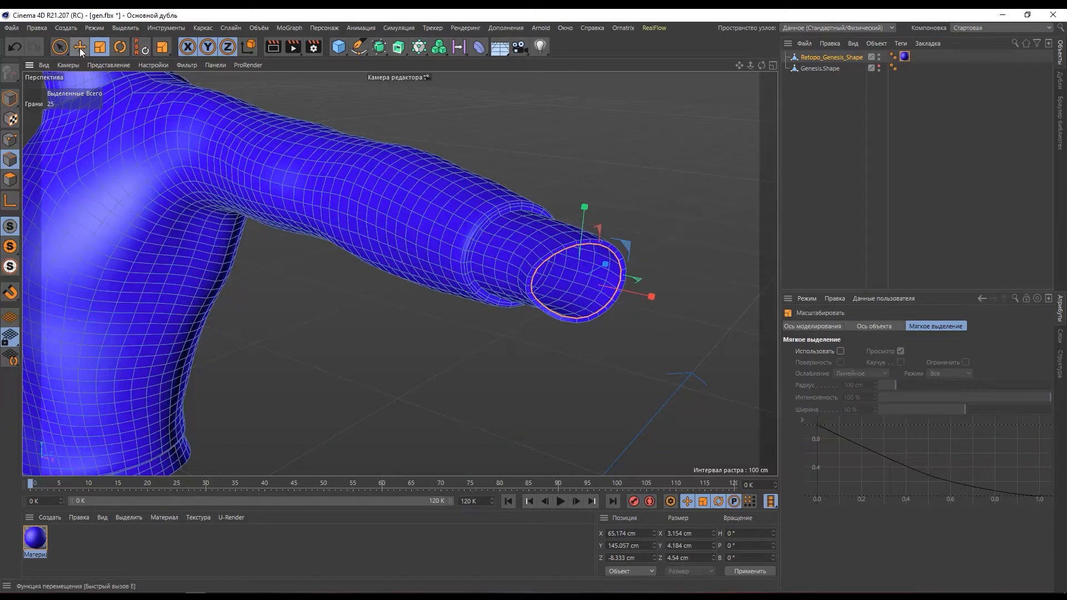
{"action": "scroll", "coordinate": [662, 278], "scroll_direction": "up", "scroll_amount": 3}
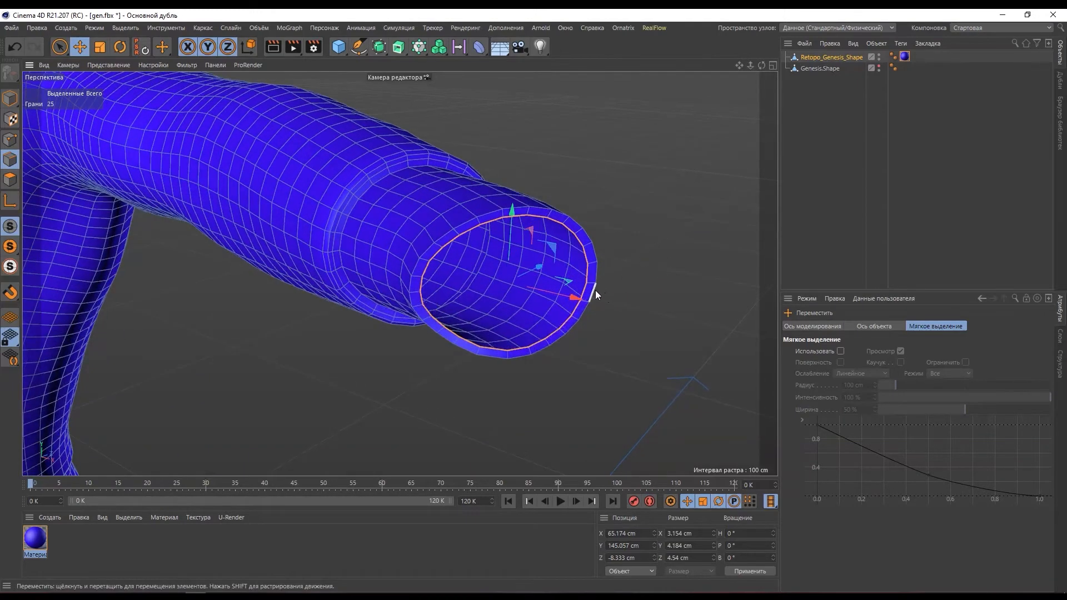
{"action": "left_click_drag", "start_coordinate": [569, 281], "coordinate": [389, 244]}
- Extrude the hem's open bottom edge loop inward and move it up inside the hem band
{"action": "key", "text": "t"}
{"action": "left_click", "coordinate": [658, 406]}
{"action": "double_click", "coordinate": [422, 339]}
{"action": "key", "text": "ctrl+z"}
{"action": "left_click", "coordinate": [80, 46]}
{"action": "left_click_drag", "start_coordinate": [345, 311], "coordinate": [243, 330], "text": "alt"}
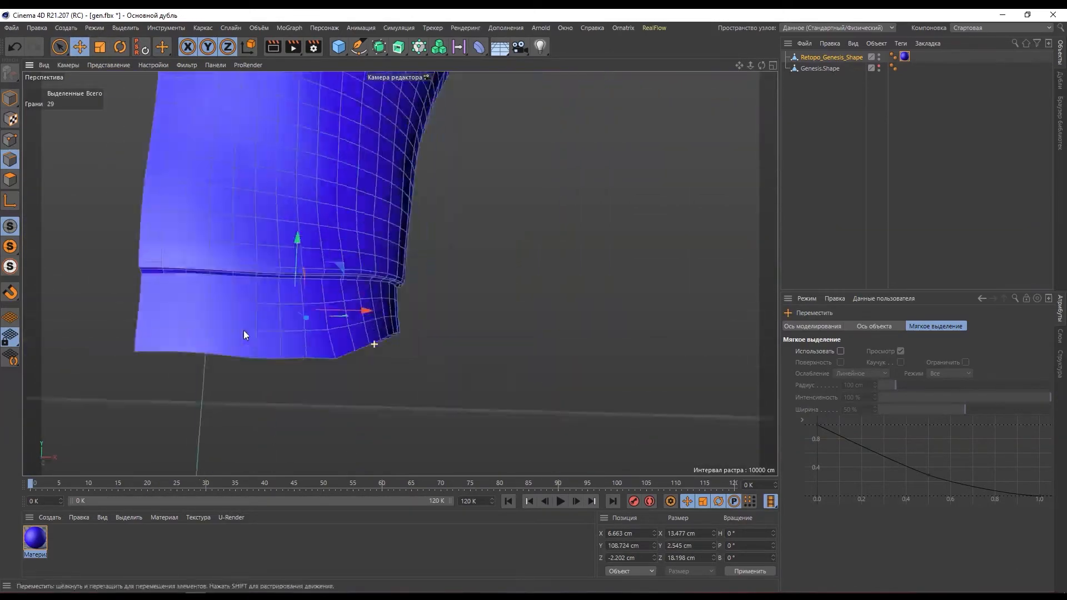
{"action": "scroll", "coordinate": [243, 330], "scroll_direction": "down", "scroll_amount": 8}
{"action": "left_click", "coordinate": [529, 369]}
- Extrude the collar's top edge loop inward by scaling and fold it down inside the collar
{"action": "scroll", "coordinate": [401, 258], "scroll_direction": "up", "scroll_amount": 5}
{"action": "double_click", "coordinate": [401, 258]}
{"action": "scroll", "coordinate": [401, 258], "scroll_direction": "up", "scroll_amount": 4}
{"action": "key", "text": "t"}
{"action": "left_click_drag", "start_coordinate": [542, 247], "coordinate": [517, 249], "text": "ctrl"}
{"action": "left_click", "coordinate": [80, 47]}
{"action": "left_click_drag", "start_coordinate": [422, 256], "coordinate": [529, 224], "text": "alt"}
{"action": "left_click", "coordinate": [100, 46]}
{"action": "left_click_drag", "start_coordinate": [192, 139], "coordinate": [205, 139]}
{"action": "left_click", "coordinate": [80, 47]}
{"action": "left_click", "coordinate": [100, 47]}
{"action": "left_click_drag", "start_coordinate": [530, 211], "coordinate": [364, 328], "text": "ctrl"}
{"action": "left_click", "coordinate": [359, 179]}
- Show the Genesis.Shape figure to examine how the half jacket fits the body, and hide it again
{"action": "scroll", "coordinate": [386, 227], "scroll_direction": "down", "scroll_amount": 5}
{"action": "left_click", "coordinate": [80, 47]}
{"action": "left_click", "coordinate": [877, 66]}
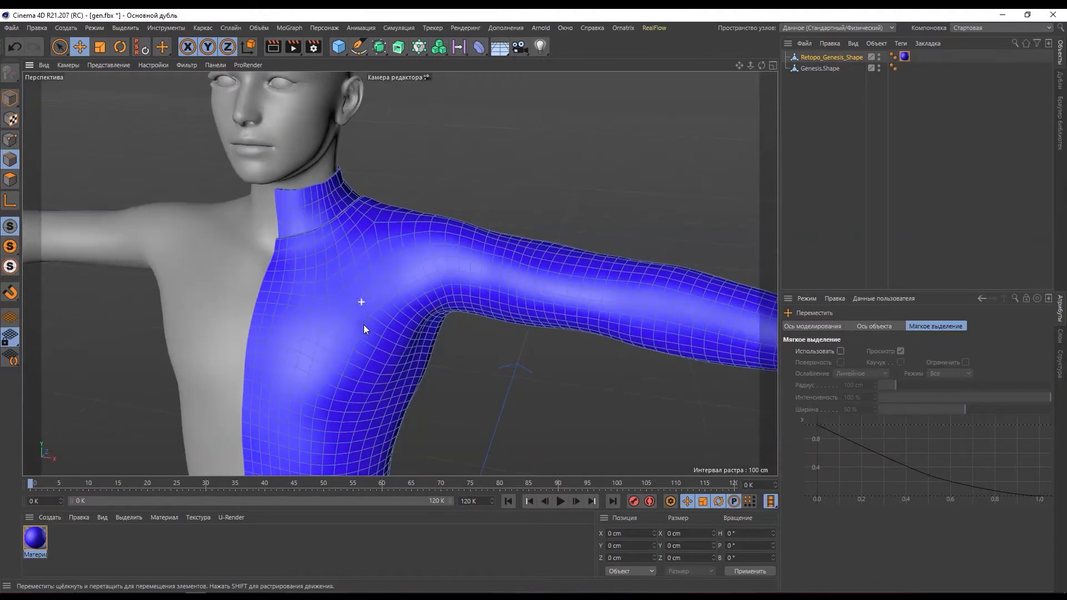
{"action": "left_click", "coordinate": [5, 102]}
{"action": "scroll", "coordinate": [330, 226], "scroll_direction": "down", "scroll_amount": 4}
{"action": "middle_click_drag", "start_coordinate": [539, 313], "coordinate": [388, 172], "text": "alt"}
{"action": "left_click_drag", "start_coordinate": [489, 232], "coordinate": [454, 356], "text": "alt"}
{"action": "scroll", "coordinate": [454, 357], "scroll_direction": "down", "scroll_amount": 3}
{"action": "key", "text": "ctrl+z"}
{"action": "left_click", "coordinate": [878, 66]}
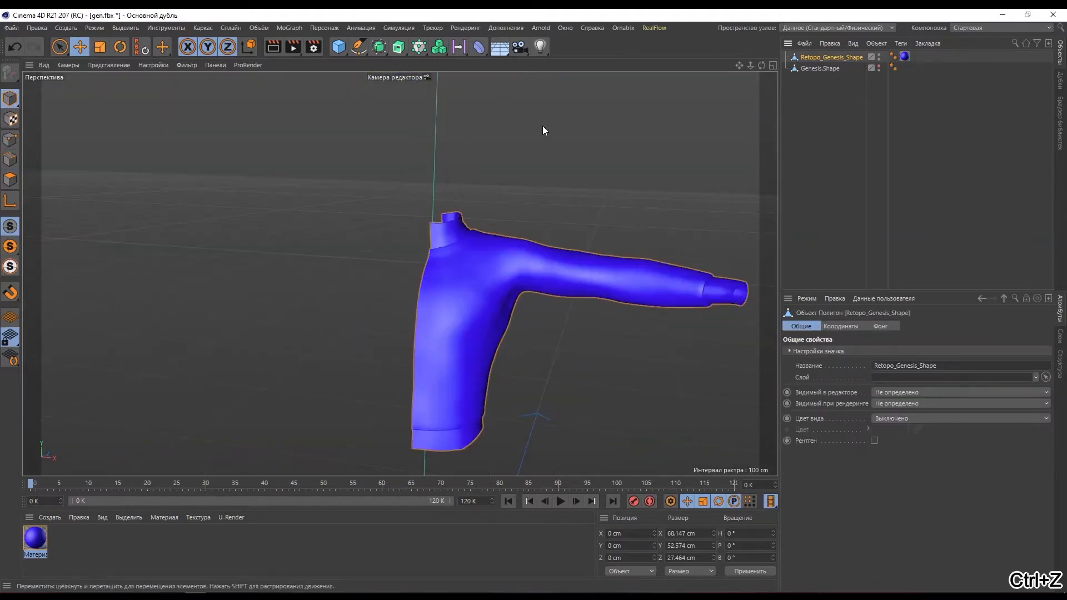
- Select the front and back centre opening edge loops and flatten them along the X axis by scaling
{"action": "left_click", "coordinate": [10, 161]}
{"action": "double_click", "coordinate": [421, 292]}
{"action": "left_click_drag", "start_coordinate": [421, 291], "coordinate": [434, 329], "text": "alt"}
{"action": "double_click", "coordinate": [345, 300], "text": "shift"}
{"action": "left_click_drag", "start_coordinate": [345, 300], "coordinate": [317, 326], "text": "alt"}
{"action": "left_click", "coordinate": [101, 48]}
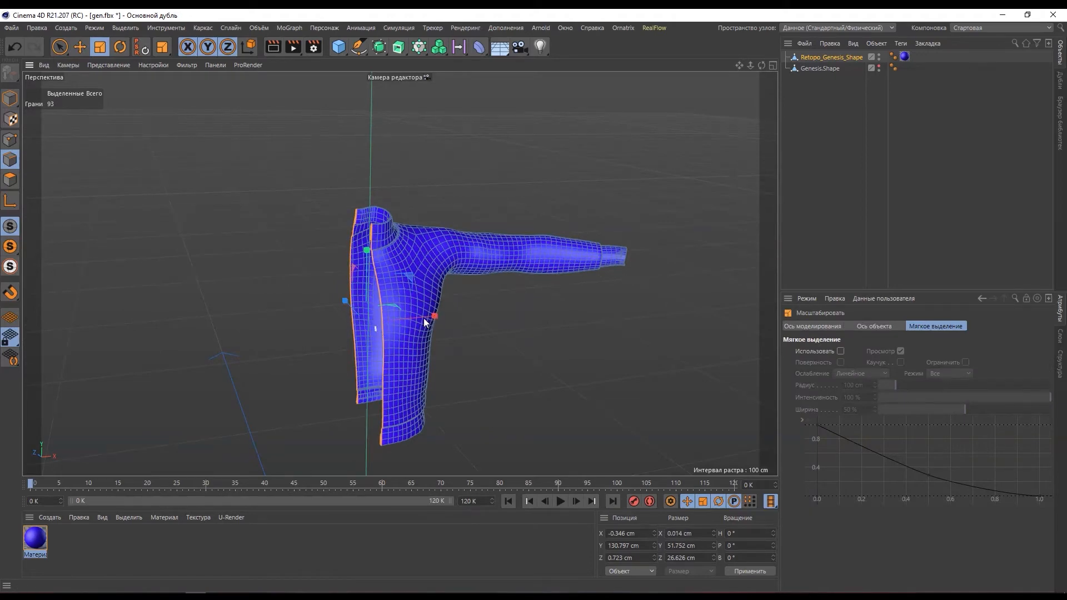
{"action": "left_click_drag", "start_coordinate": [386, 332], "coordinate": [389, 312]}
- Add a Symmetry object with the ZY mirror plane and place Retopo_Genesis_Shape inside it
{"action": "left_click", "coordinate": [9, 99]}
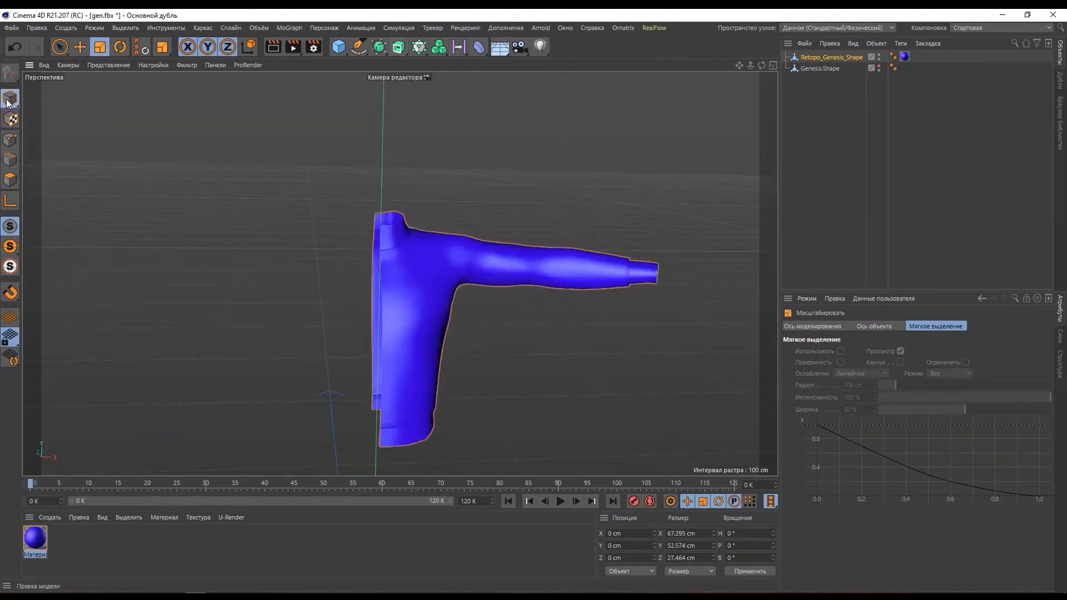
{"action": "left_click", "coordinate": [372, 51]}
{"action": "left_click", "coordinate": [589, 62]}
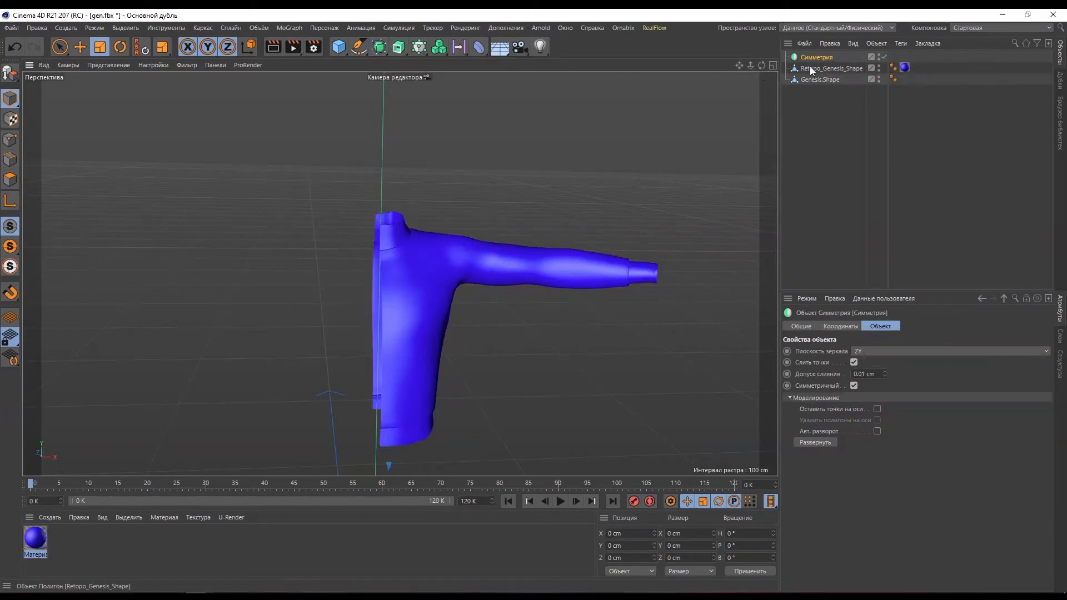
{"action": "left_click_drag", "start_coordinate": [814, 58], "coordinate": [814, 58]}
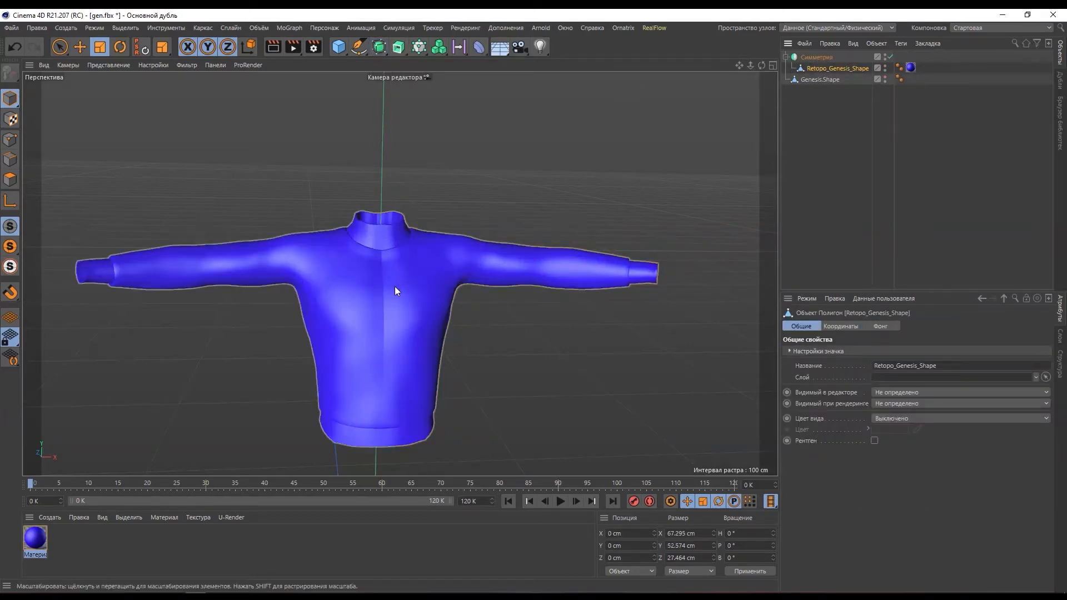
- Display the model with Gouraud Shading (Lines) and move the centre edges along X to join the mirrored halves
{"action": "scroll", "coordinate": [395, 285], "scroll_direction": "up", "scroll_amount": 10}
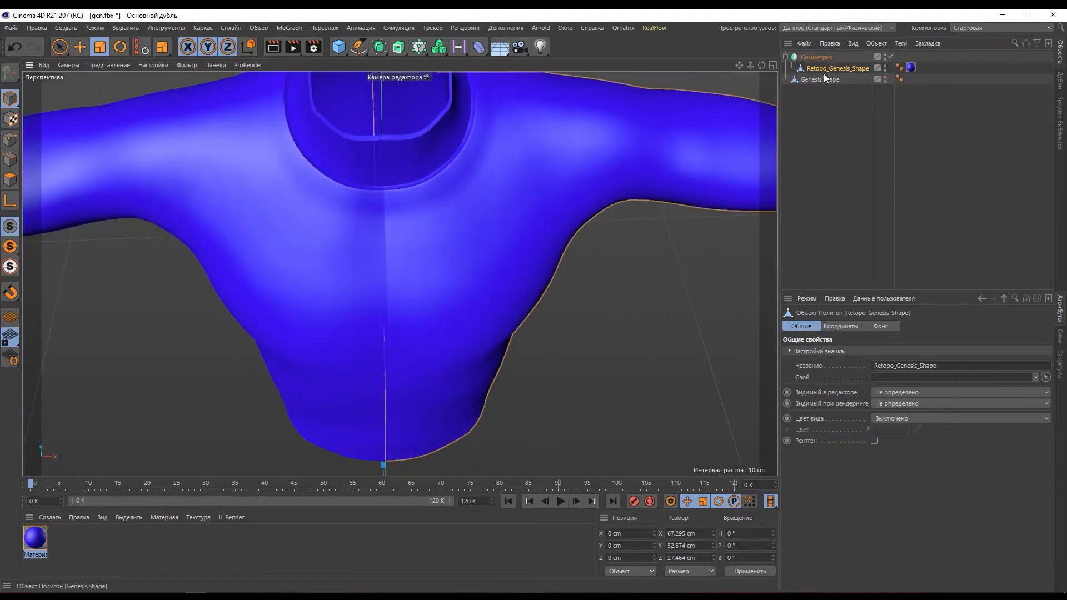
{"action": "left_click", "coordinate": [10, 159]}
{"action": "scroll", "coordinate": [381, 189], "scroll_direction": "up", "scroll_amount": 8}
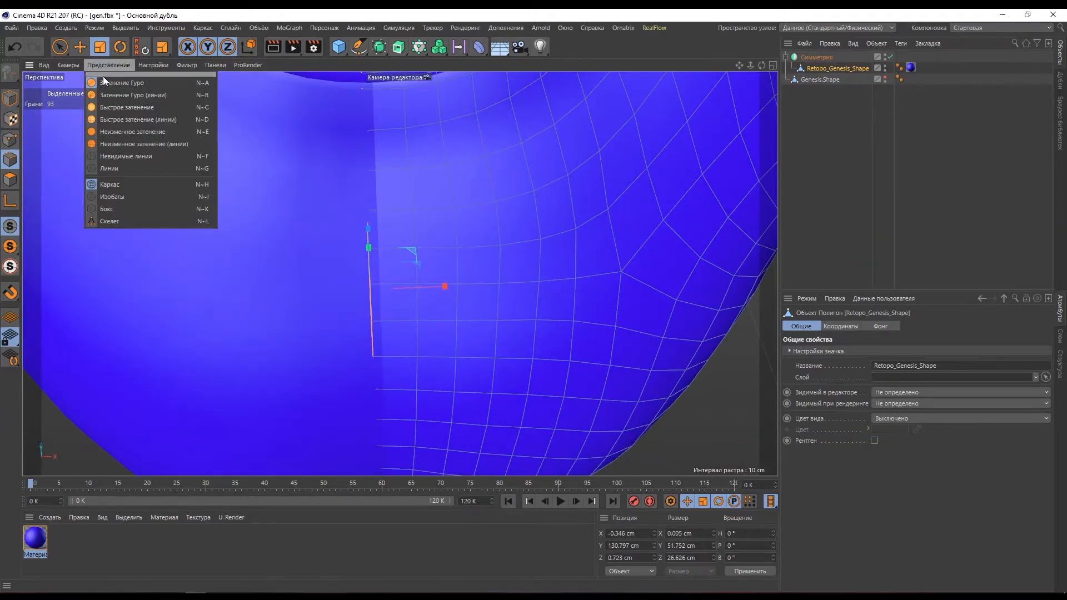
{"action": "left_click", "coordinate": [112, 93]}
{"action": "scroll", "coordinate": [380, 249], "scroll_direction": "up", "scroll_amount": 5}
{"action": "key", "text": "e"}
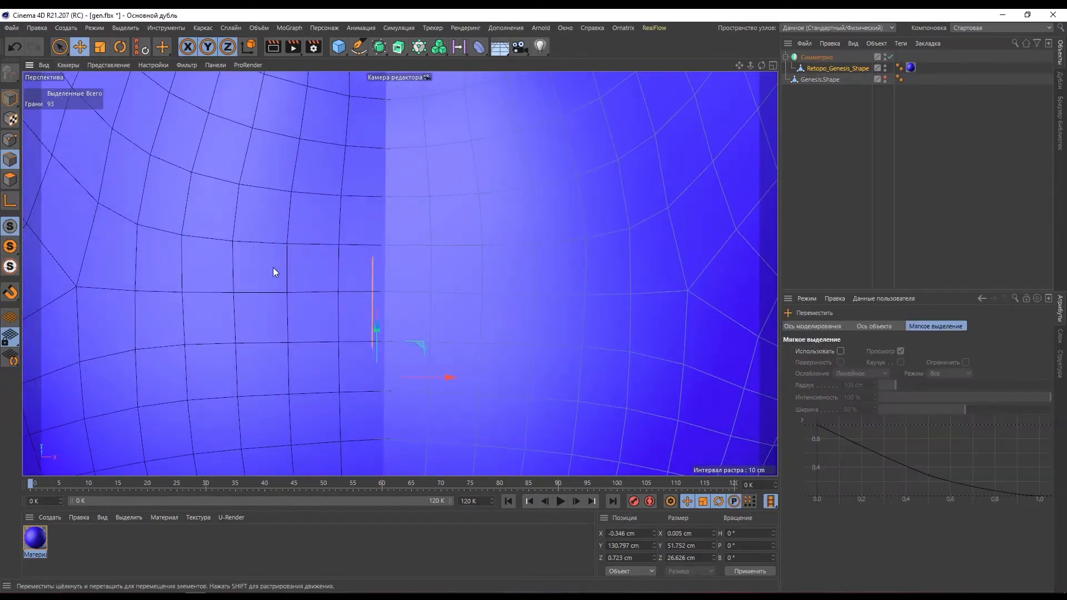
{"action": "left_click_drag", "start_coordinate": [436, 375], "coordinate": [443, 375]}
{"action": "scroll", "coordinate": [423, 292], "scroll_direction": "down", "scroll_amount": 7}
{"action": "left_click", "coordinate": [253, 94]}
{"action": "left_click_drag", "start_coordinate": [471, 309], "coordinate": [460, 259], "text": "alt"}
{"action": "left_click", "coordinate": [11, 99]}
{"action": "mouse_move", "coordinate": [310, 217]}
{"action": "left_mouse_down", "text": "alt"}
{"action": "mouse_move", "coordinate": [346, 194]}
{"action": "mouse_move", "coordinate": [332, 219]}
{"action": "left_mouse_up", "text": "alt"}
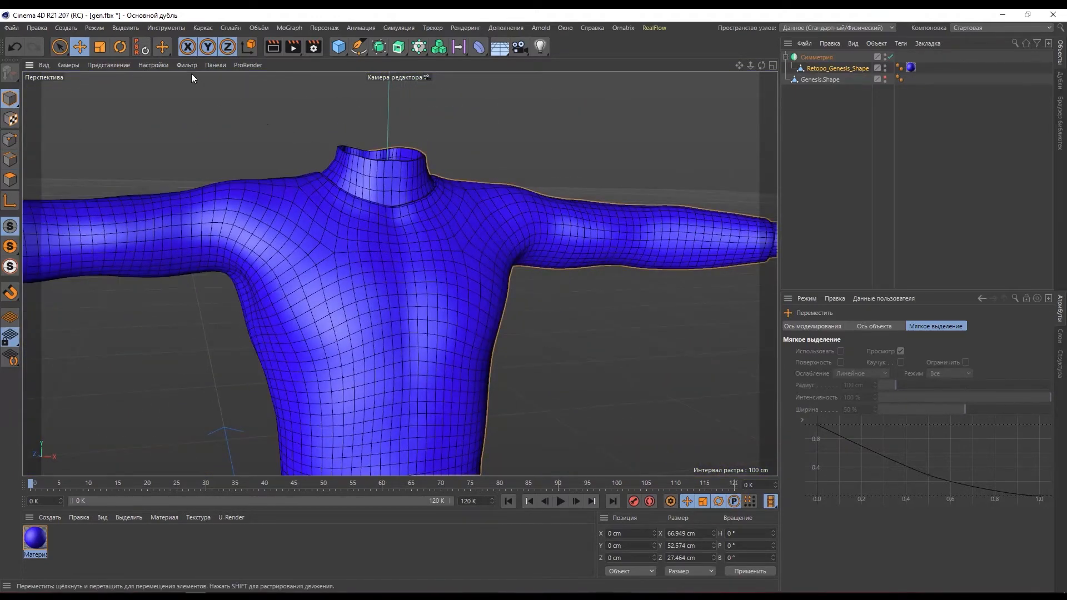
- Try adding a Subdivision Surface with 2 editor subdivisions for the mirrored jacket, and delete it again
{"action": "left_click", "coordinate": [380, 47]}
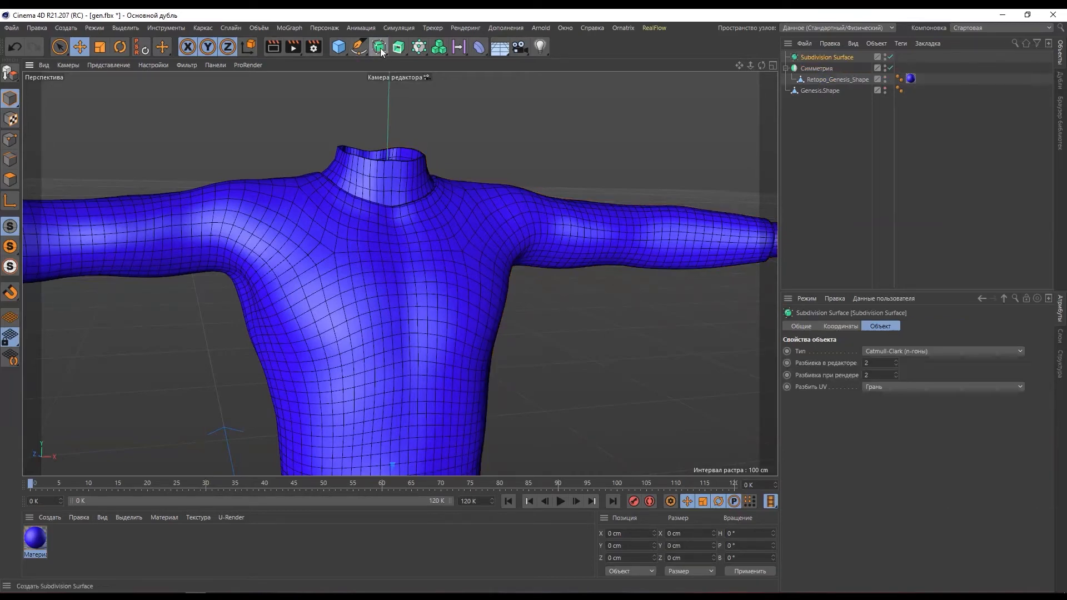
{"action": "left_click_drag", "start_coordinate": [819, 58], "coordinate": [819, 59]}
{"action": "left_click", "coordinate": [829, 159]}
{"action": "scroll", "coordinate": [404, 199], "scroll_direction": "up", "scroll_amount": 2}
{"action": "left_click_drag", "start_coordinate": [404, 199], "coordinate": [394, 160], "text": "alt"}
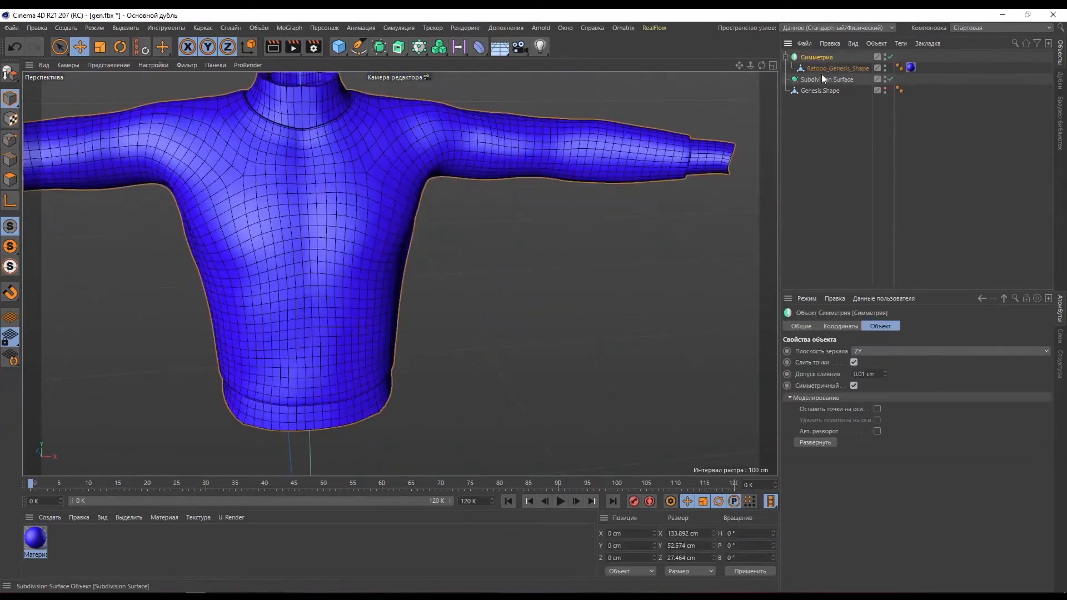
{"action": "left_click", "coordinate": [820, 78]}
{"action": "key", "text": "Delete"}
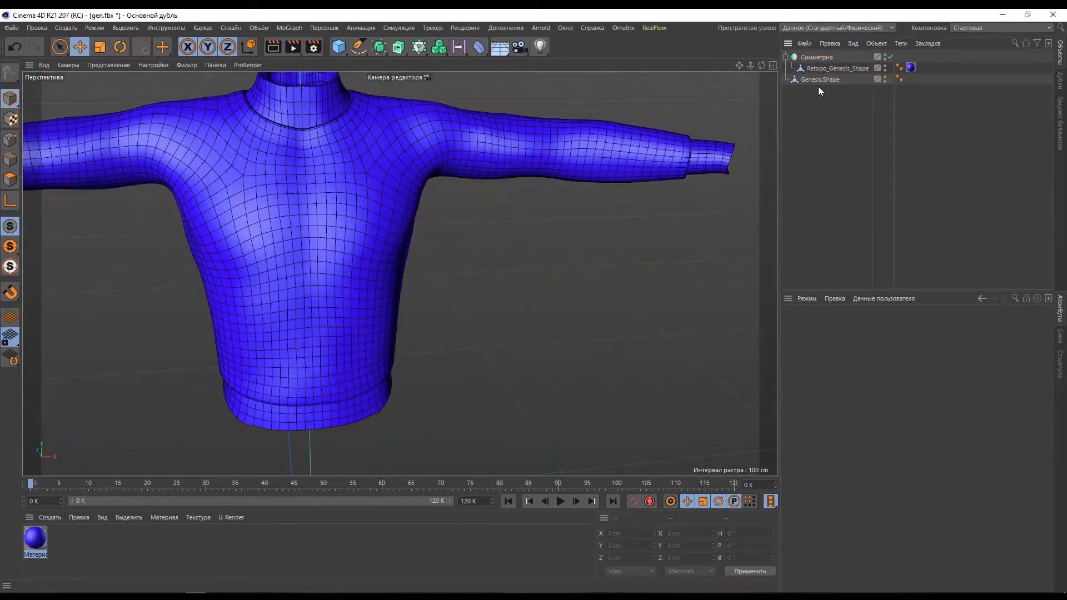
- Convert the Symmetry object into editable geometry, take Retopo_Genesis_Shape out of its parent null and delete the null
{"action": "left_click", "coordinate": [804, 58]}
{"action": "middle_click_drag", "start_coordinate": [336, 167], "coordinate": [426, 207], "text": "alt"}
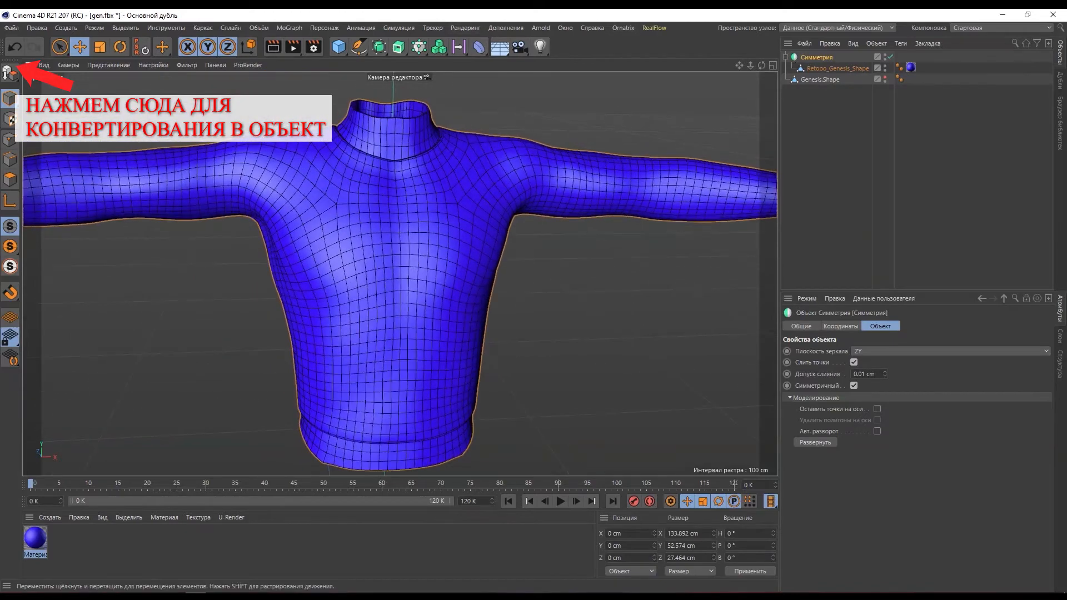
{"action": "left_click", "coordinate": [8, 71]}
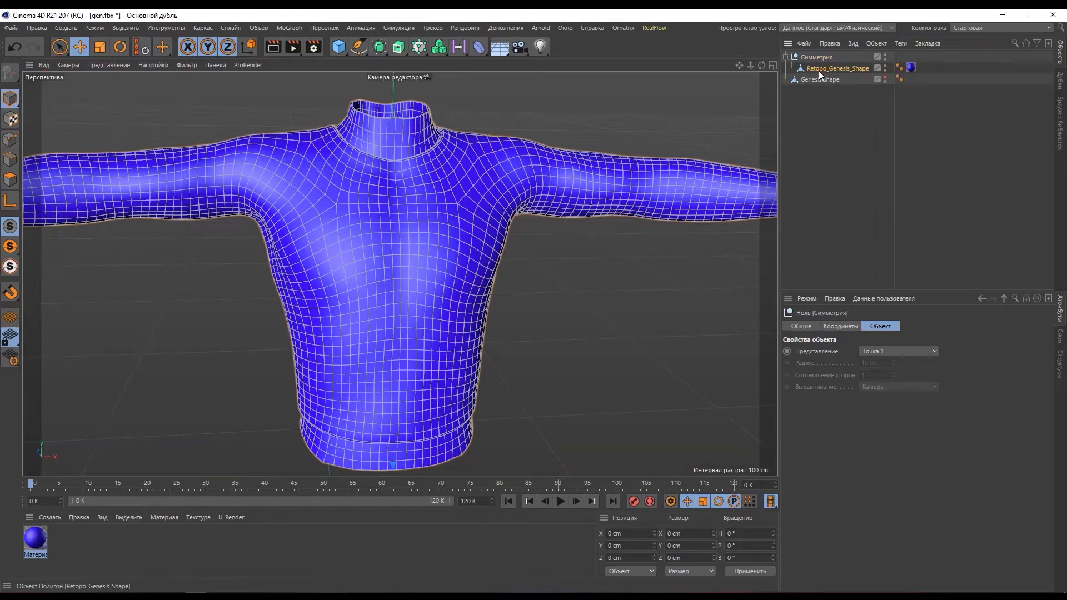
{"action": "left_click_drag", "start_coordinate": [818, 75], "coordinate": [818, 74]}
{"action": "left_click", "coordinate": [816, 61]}
{"action": "key", "text": "Delete"}
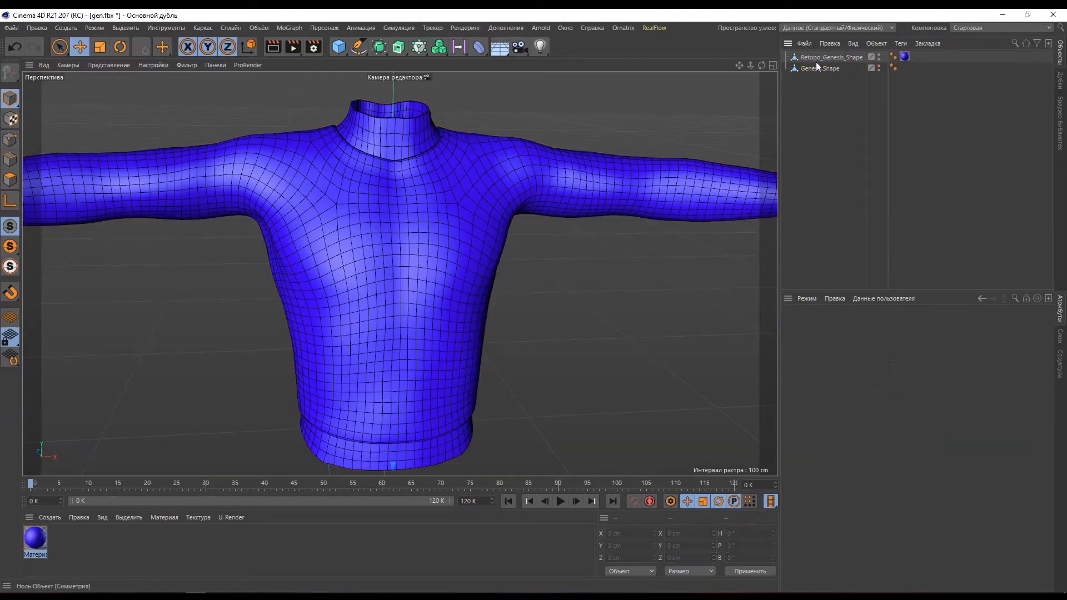
- Activate the sculpting Grab brush for Retopo_Genesis_Shape and enable its X (YZ) symmetry on local axes
{"action": "left_click", "coordinate": [815, 60]}
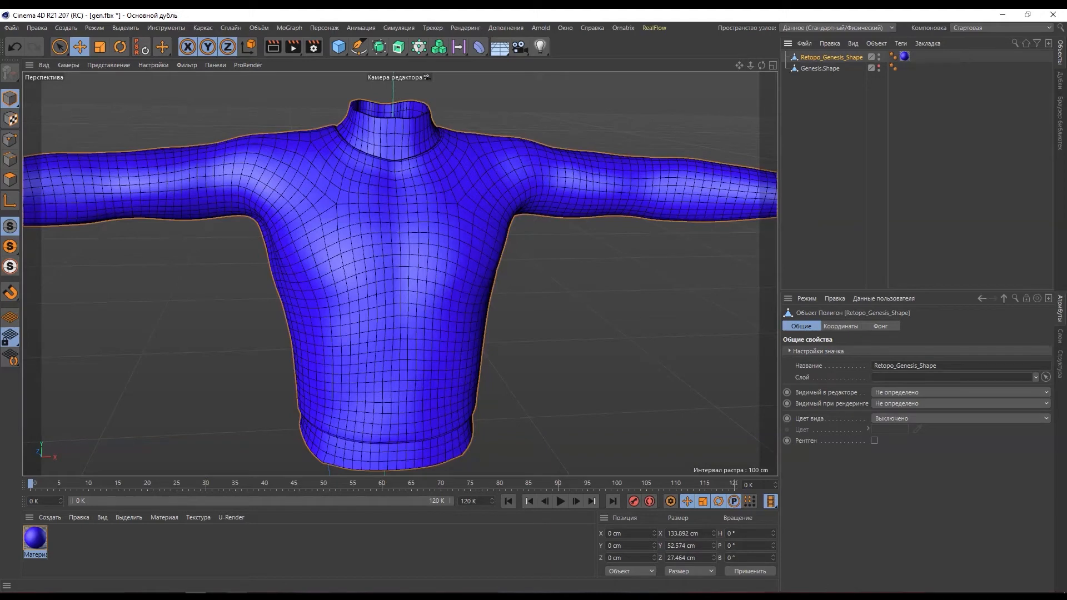
{"action": "middle_click_drag", "start_coordinate": [365, 212], "coordinate": [354, 231], "text": "alt"}
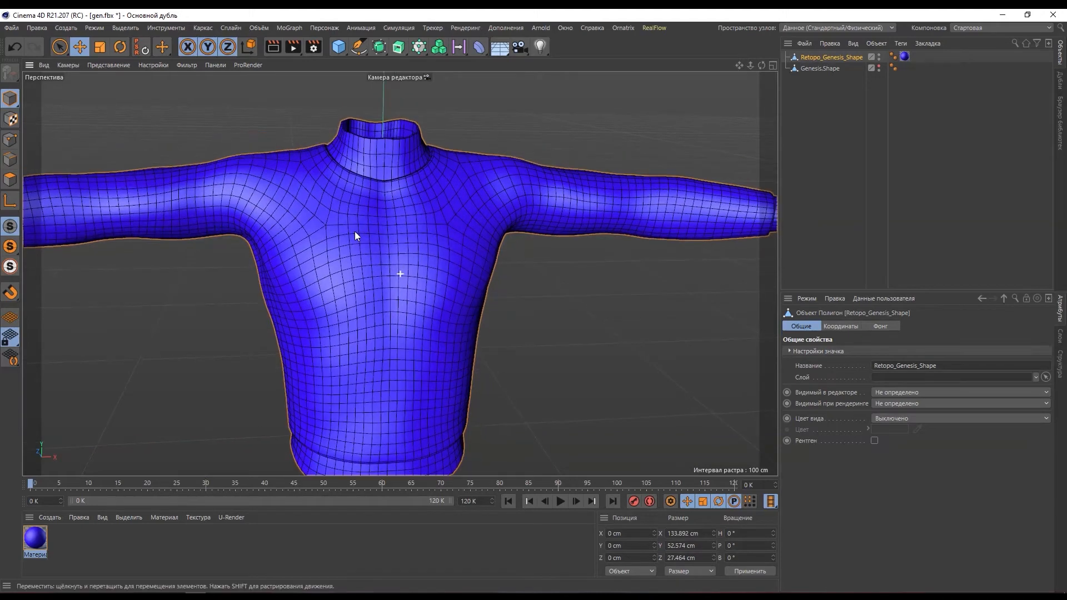
{"action": "left_click", "coordinate": [195, 27]}
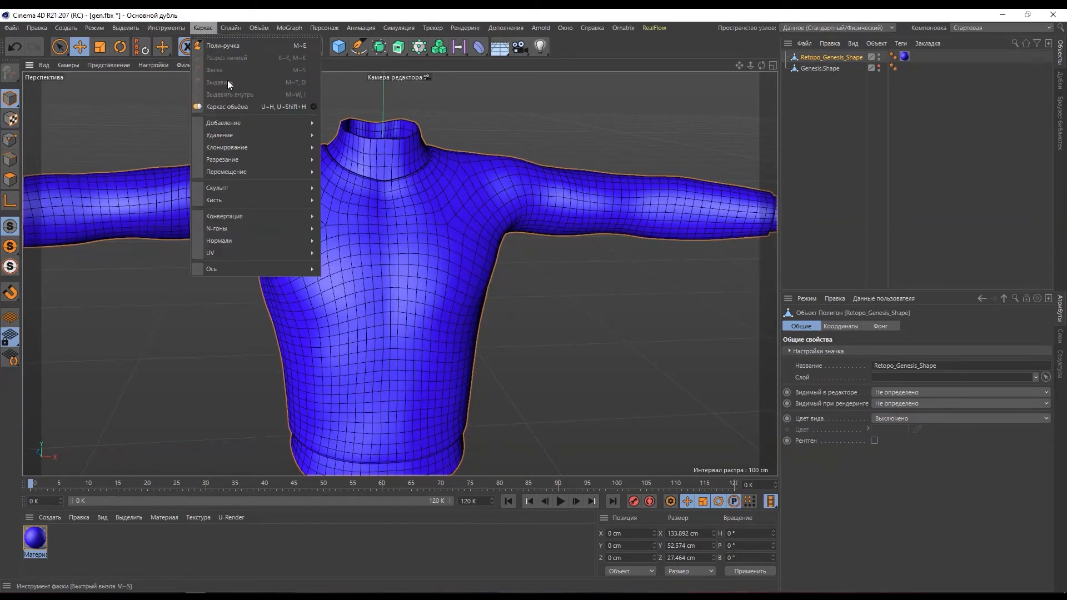
{"action": "mouse_move", "coordinate": [265, 198]}
{"action": "left_click", "coordinate": [331, 210]}
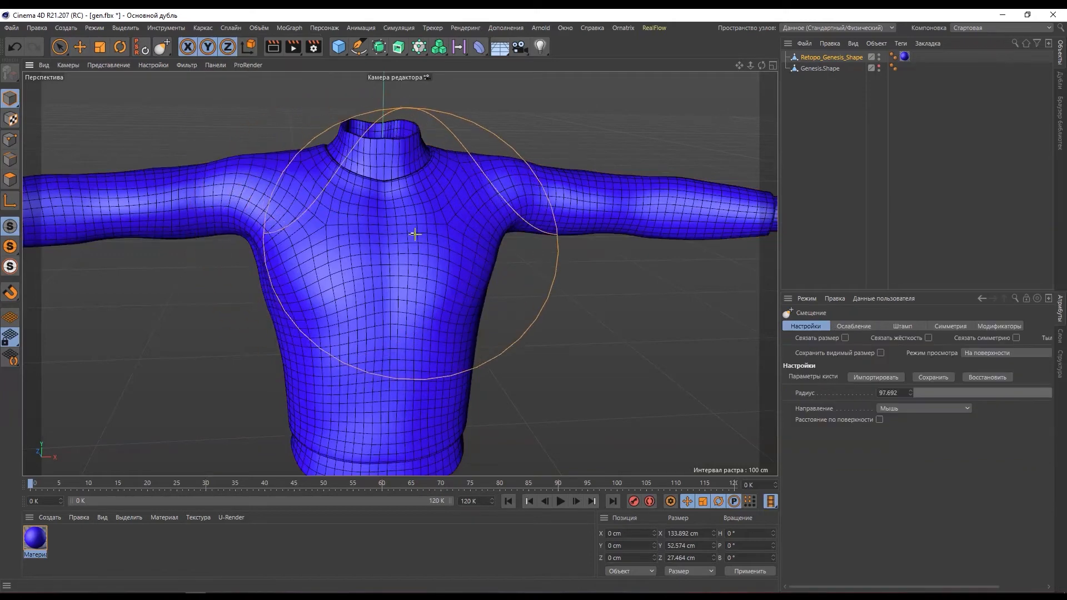
{"action": "left_click", "coordinate": [960, 328]}
{"action": "left_click", "coordinate": [816, 388]}
{"action": "middle_click_drag", "start_coordinate": [467, 262], "coordinate": [420, 271]}
{"action": "left_click_drag", "start_coordinate": [421, 254], "coordinate": [503, 233], "text": "alt"}
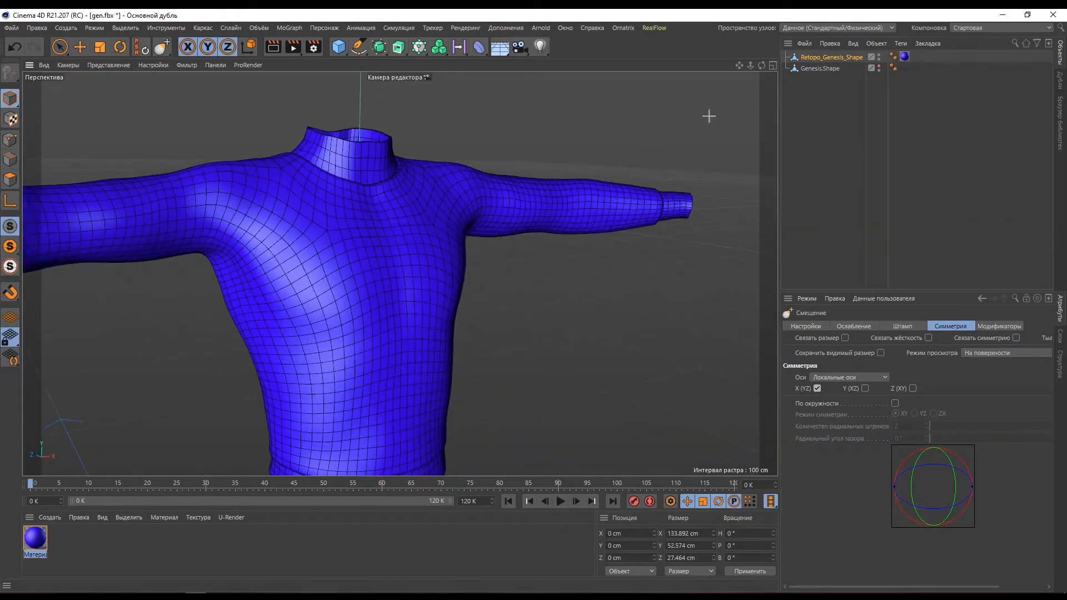
- Show the Genesis.Shape body and reshape the jacket's chest and torso around it with the symmetrical Grab brush
{"action": "left_click", "coordinate": [879, 66]}
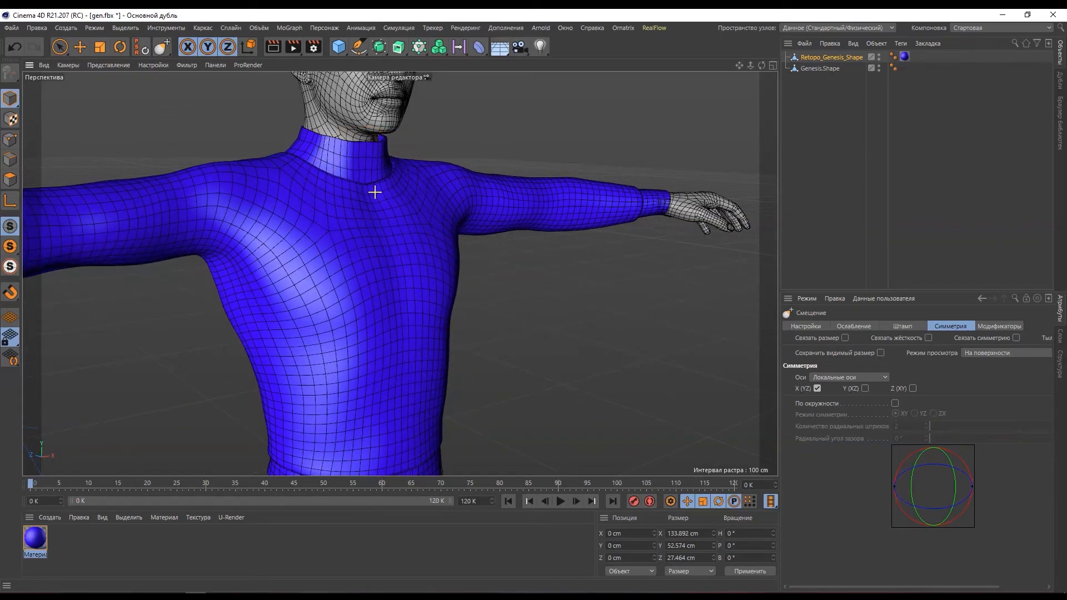
{"action": "left_click_drag", "start_coordinate": [377, 176], "coordinate": [381, 226], "text": "alt"}
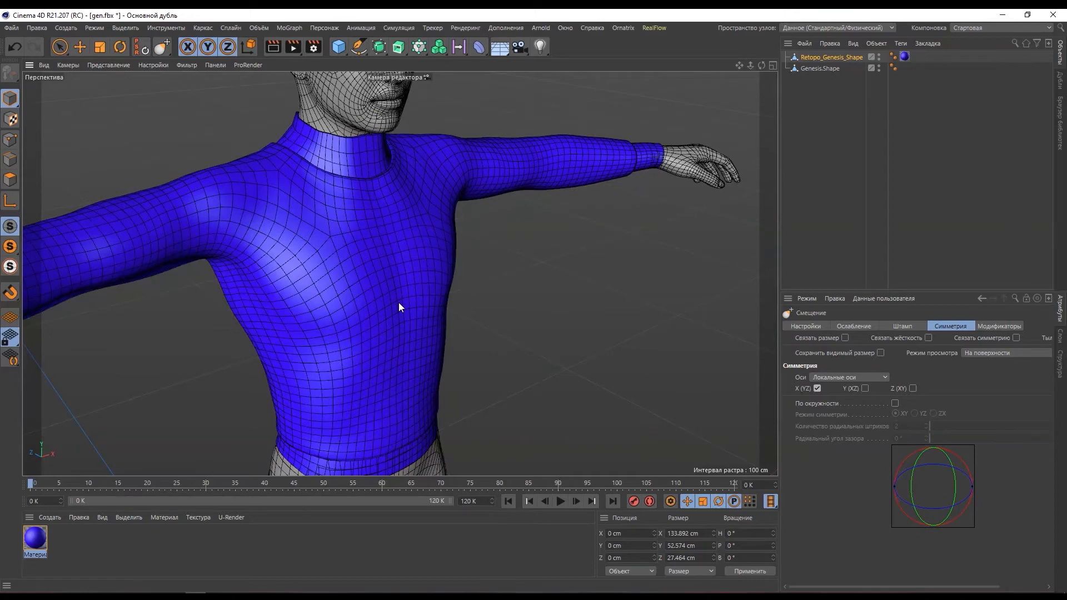
{"action": "left_click_drag", "start_coordinate": [424, 172], "coordinate": [427, 204]}
{"action": "left_click_drag", "start_coordinate": [389, 244], "coordinate": [402, 305]}
{"action": "middle_click_drag", "start_coordinate": [378, 400], "coordinate": [378, 320], "text": "alt"}
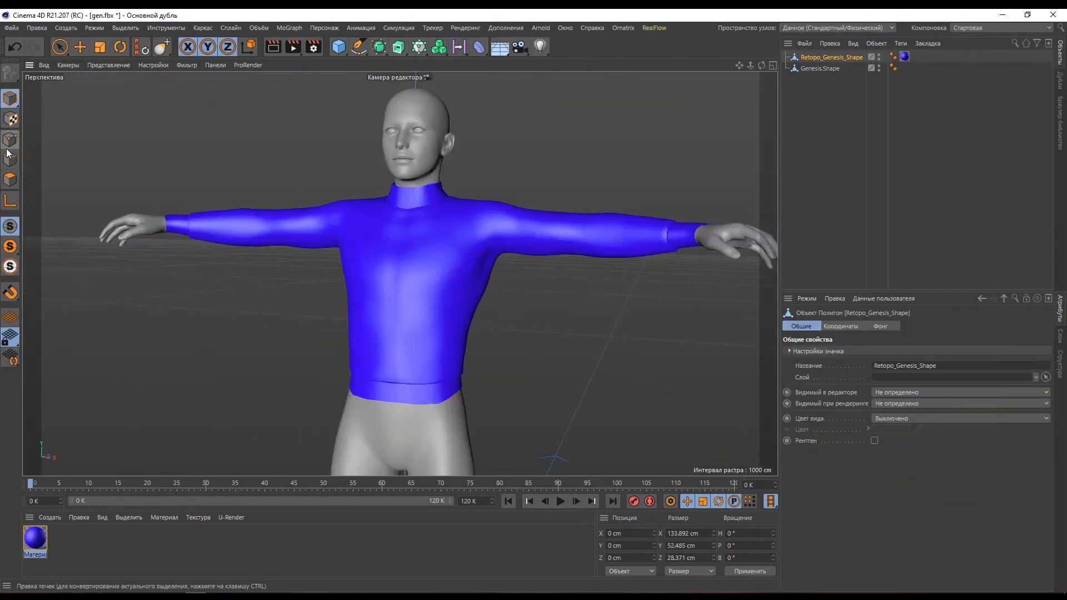
- Try smoothing the centre back below the collar with the polygon Brush in Smooth mode, strength 21 %, radius 2.433 cm, and undo the stroke
{"action": "left_click", "coordinate": [9, 185]}
{"action": "right_click", "coordinate": [196, 301]}
{"action": "left_click", "coordinate": [211, 261]}
{"action": "scroll", "coordinate": [470, 255], "scroll_direction": "up", "scroll_amount": 3}
{"action": "scroll", "coordinate": [500, 255], "scroll_direction": "up", "scroll_amount": 3}
{"action": "mouse_move", "coordinate": [514, 253]}
{"action": "middle_mouse_down"}
{"action": "mouse_move", "coordinate": [519, 220]}
{"action": "mouse_move", "coordinate": [670, 204]}
{"action": "middle_mouse_up"}
{"action": "scroll", "coordinate": [444, 150], "scroll_direction": "up", "scroll_amount": 4}
{"action": "mouse_move", "coordinate": [534, 222]}
{"action": "left_mouse_down", "text": "alt"}
{"action": "mouse_move", "coordinate": [400, 274]}
{"action": "mouse_move", "coordinate": [278, 269]}
{"action": "left_mouse_up", "text": "alt"}
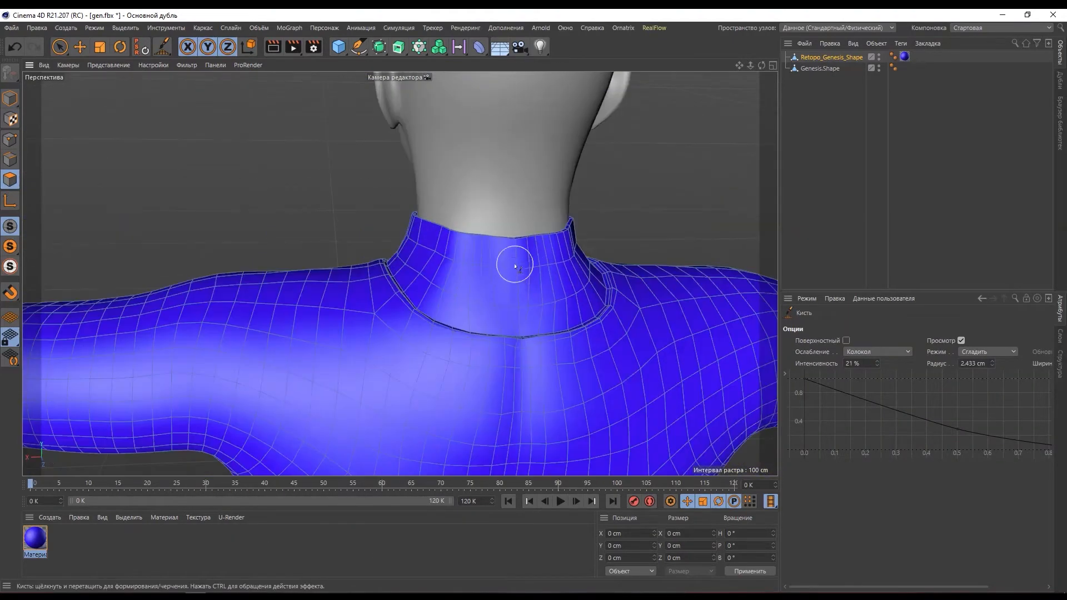
{"action": "left_click", "coordinate": [523, 345]}
{"action": "key", "text": "ctrl+z"}
{"action": "middle_click_drag", "start_coordinate": [526, 397], "coordinate": [492, 256], "text": "alt"}
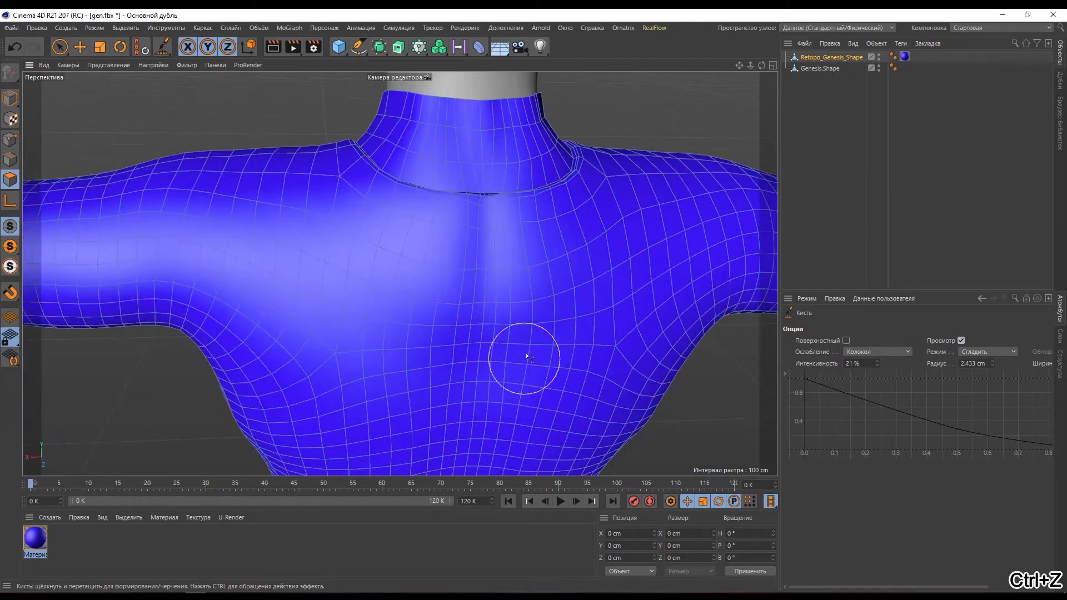
{"action": "scroll", "coordinate": [350, 322], "scroll_direction": "down", "scroll_amount": 5}
{"action": "middle_click_drag", "start_coordinate": [424, 307], "coordinate": [430, 239], "text": "alt"}
{"action": "left_click_drag", "start_coordinate": [417, 315], "coordinate": [497, 337], "text": "alt"}
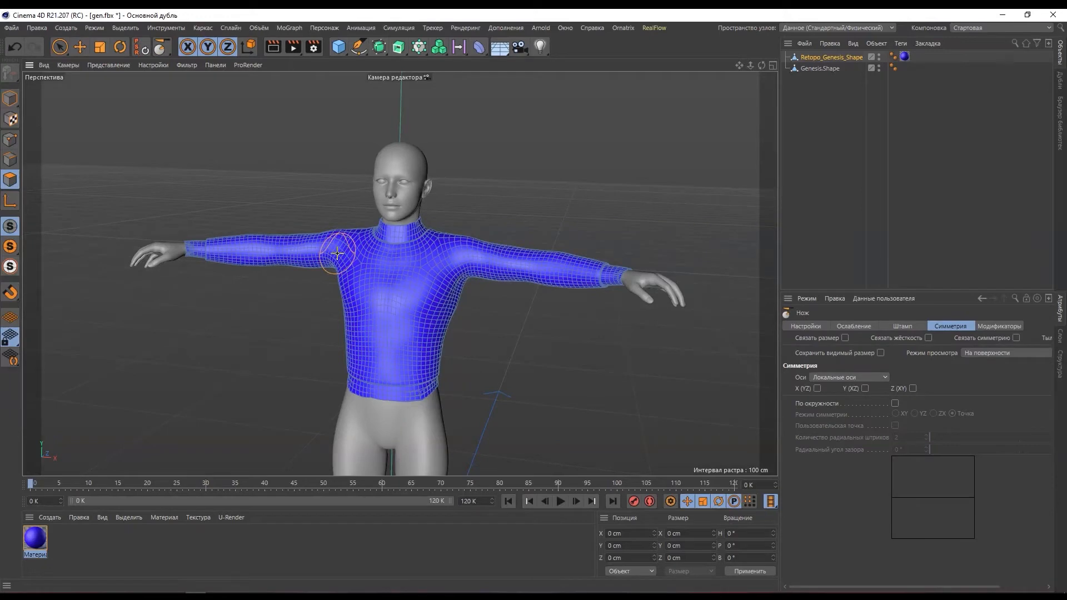
- Carve shallow fabric folds into the jacket with the sculpting Knife brush at radius 13, hardness 1.8 % and compression 0.61
{"action": "left_click", "coordinate": [203, 28]}
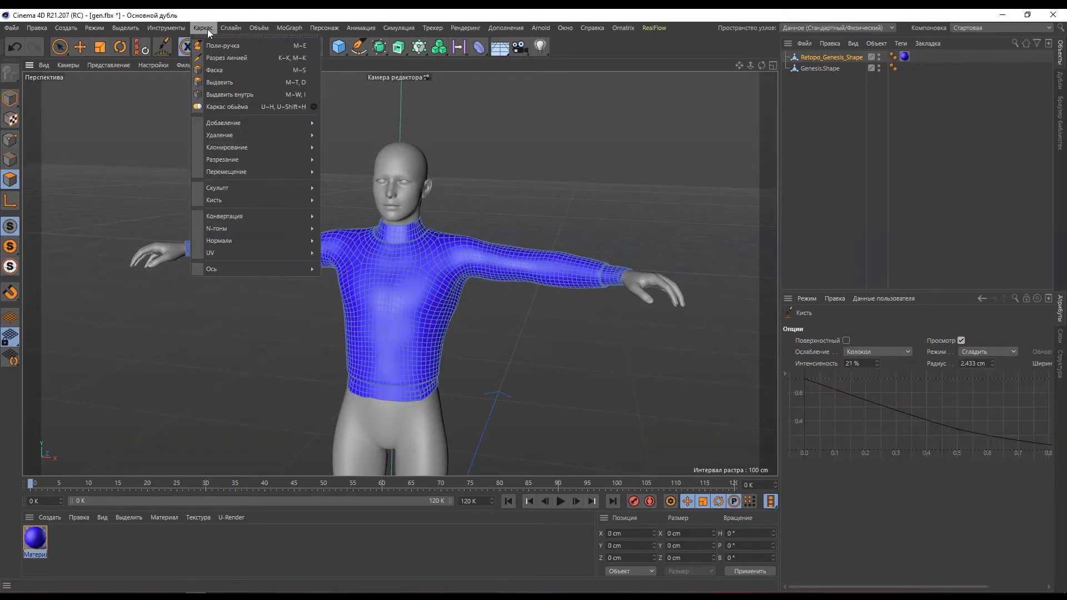
{"action": "mouse_move", "coordinate": [232, 196]}
{"action": "left_click", "coordinate": [340, 253]}
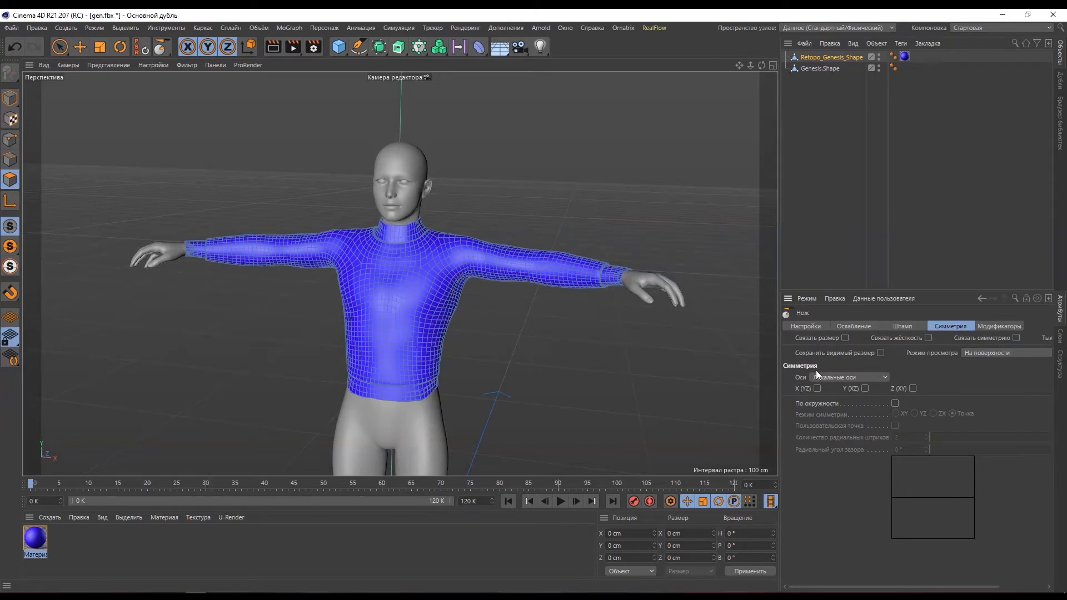
{"action": "left_click", "coordinate": [812, 329]}
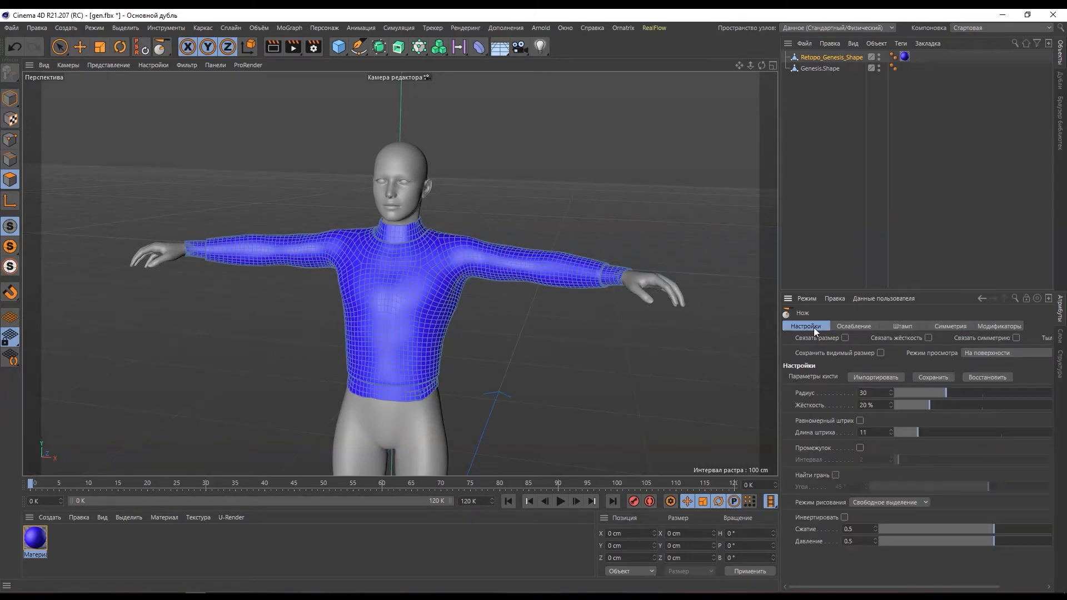
{"action": "key", "text": "ctrl+z"}
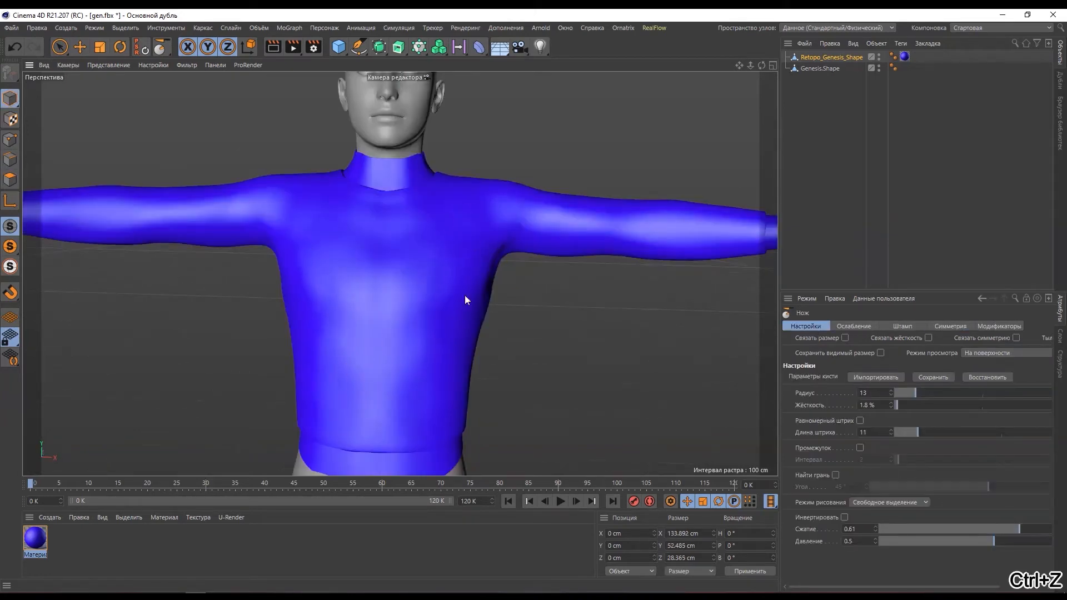
{"action": "left_click_drag", "start_coordinate": [623, 201], "coordinate": [432, 293], "text": "alt"}
{"action": "middle_click_drag", "start_coordinate": [357, 211], "coordinate": [328, 328], "text": "alt"}
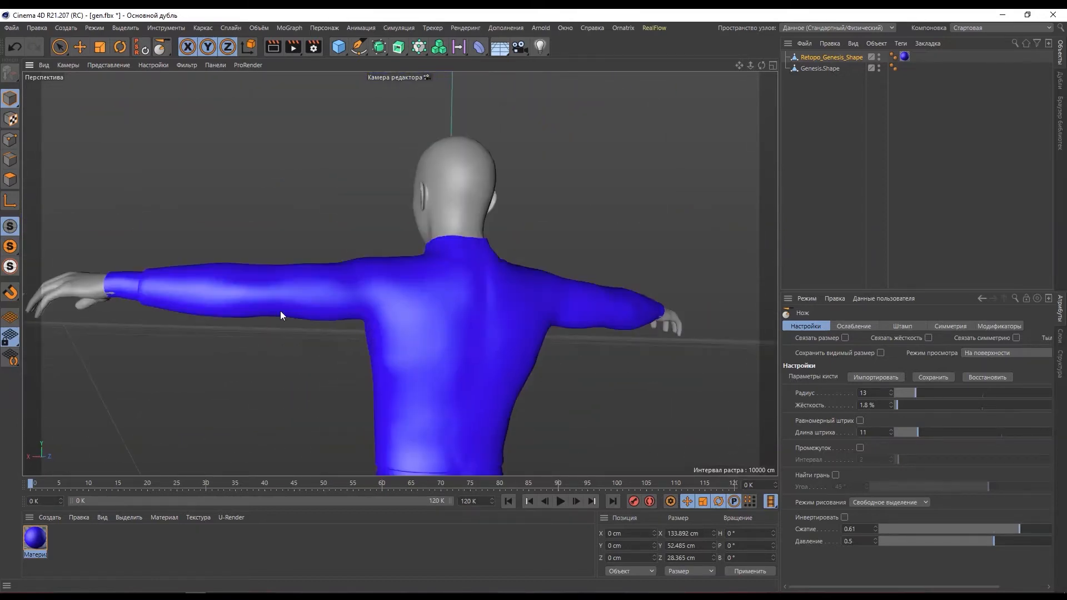
{"action": "left_click_drag", "start_coordinate": [424, 281], "coordinate": [326, 278], "text": "alt"}
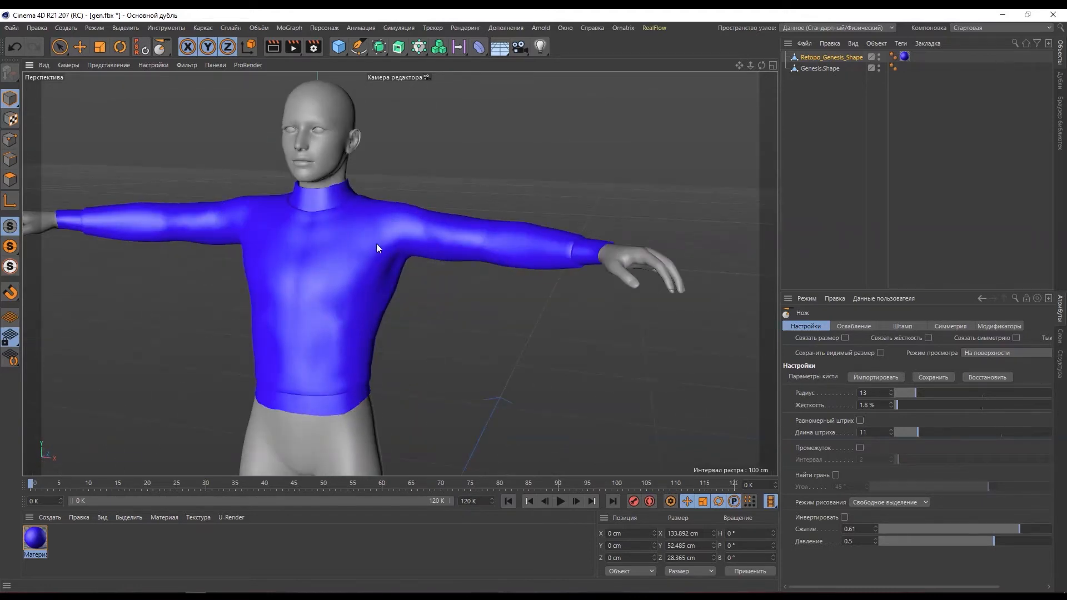
{"action": "left_click_drag", "start_coordinate": [542, 249], "coordinate": [500, 244], "text": "alt"}
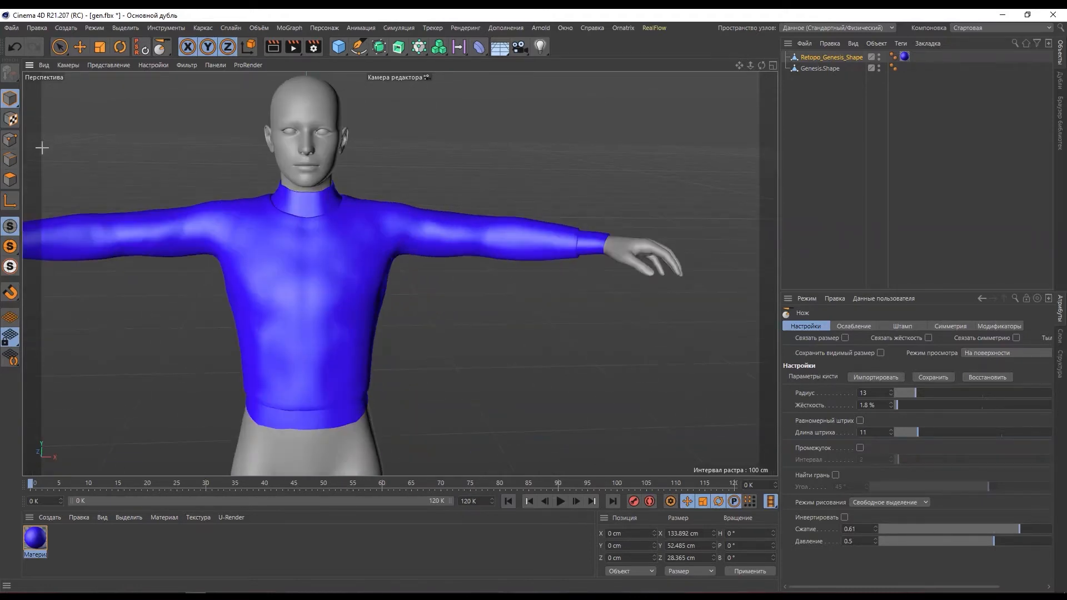
- Soften the sculpted folds over the jacket's front, sleeves and back with the Brush in Smooth mode, strength 21 %, radius 7.407 cm
{"action": "left_click", "coordinate": [10, 179]}
{"action": "left_click_drag", "start_coordinate": [161, 47], "coordinate": [185, 89]}
{"action": "scroll", "coordinate": [385, 253], "scroll_direction": "up", "scroll_amount": 5}
{"action": "middle_click_drag", "start_coordinate": [351, 245], "coordinate": [397, 245]}
{"action": "left_click_drag", "start_coordinate": [512, 231], "coordinate": [532, 239]}
{"action": "mouse_move", "coordinate": [311, 428]}
{"action": "middle_mouse_down", "text": "alt"}
{"action": "mouse_move", "coordinate": [307, 277]}
{"action": "mouse_move", "coordinate": [354, 277]}
{"action": "middle_mouse_up", "text": "alt"}
{"action": "middle_click_drag", "start_coordinate": [383, 144], "coordinate": [409, 214], "text": "alt"}
{"action": "mouse_move", "coordinate": [81, 170]}
{"action": "middle_mouse_down", "text": "alt"}
{"action": "mouse_move", "coordinate": [188, 169]}
{"action": "mouse_move", "coordinate": [191, 200]}
{"action": "middle_mouse_up", "text": "alt"}
{"action": "left_click_drag", "start_coordinate": [191, 200], "coordinate": [352, 220], "text": "alt"}
{"action": "left_click_drag", "start_coordinate": [143, 352], "coordinate": [173, 328], "text": "alt"}
{"action": "middle_click_drag", "start_coordinate": [173, 328], "coordinate": [231, 255], "text": "alt"}
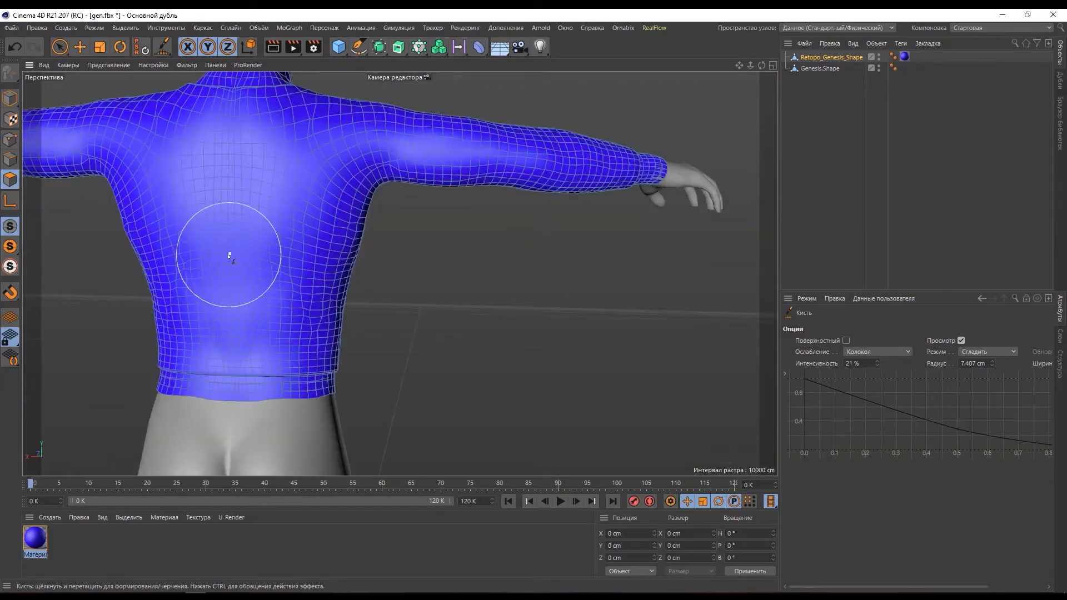
{"action": "middle_click_drag", "start_coordinate": [322, 138], "coordinate": [373, 233], "text": "alt"}
{"action": "left_click_drag", "start_coordinate": [242, 275], "coordinate": [206, 320], "text": "alt"}
{"action": "middle_click_drag", "start_coordinate": [389, 267], "coordinate": [442, 269], "text": "alt"}
{"action": "left_click_drag", "start_coordinate": [340, 279], "coordinate": [34, 311], "text": "alt"}
{"action": "left_click_drag", "start_coordinate": [563, 305], "coordinate": [697, 282], "text": "alt"}
{"action": "key", "text": "e"}
{"action": "middle_click_drag", "start_coordinate": [697, 282], "coordinate": [588, 122], "text": "alt"}
{"action": "right_click_drag", "start_coordinate": [587, 122], "coordinate": [435, 320], "text": "alt"}
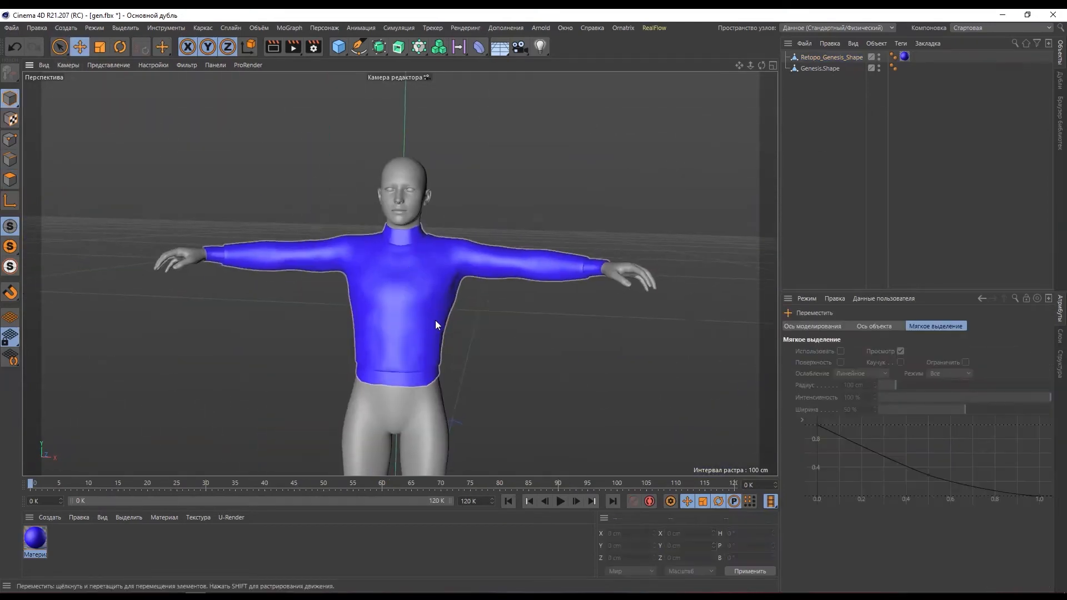
- Export the Retopo_Genesis_Shape jacket mesh in FBX format as gen_not_UV.fbx
{"action": "left_click", "coordinate": [829, 58]}
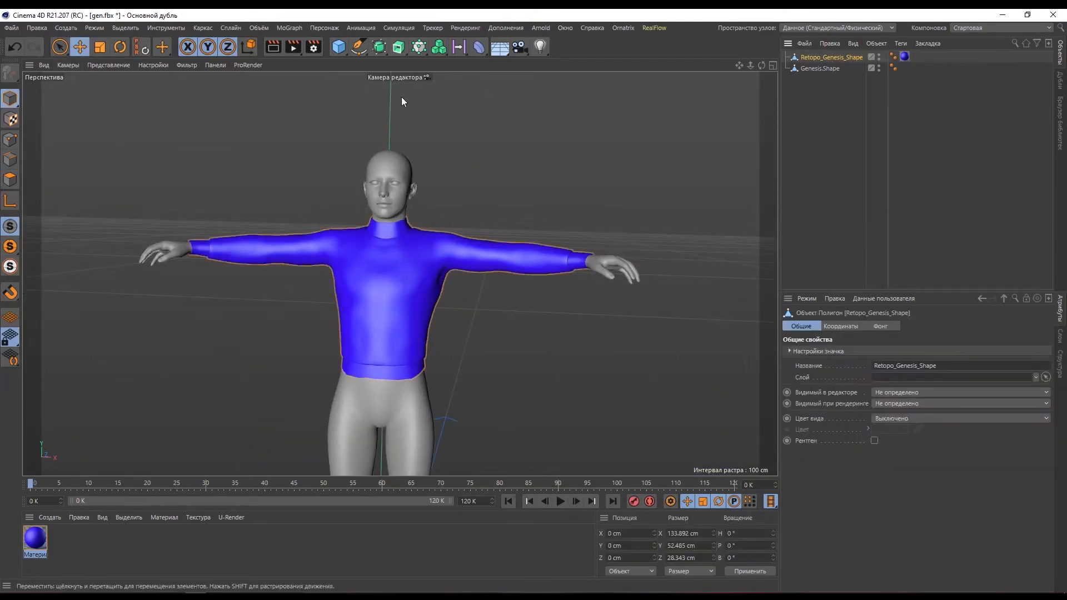
{"action": "left_click", "coordinate": [12, 28]}
{"action": "mouse_move", "coordinate": [75, 248]}
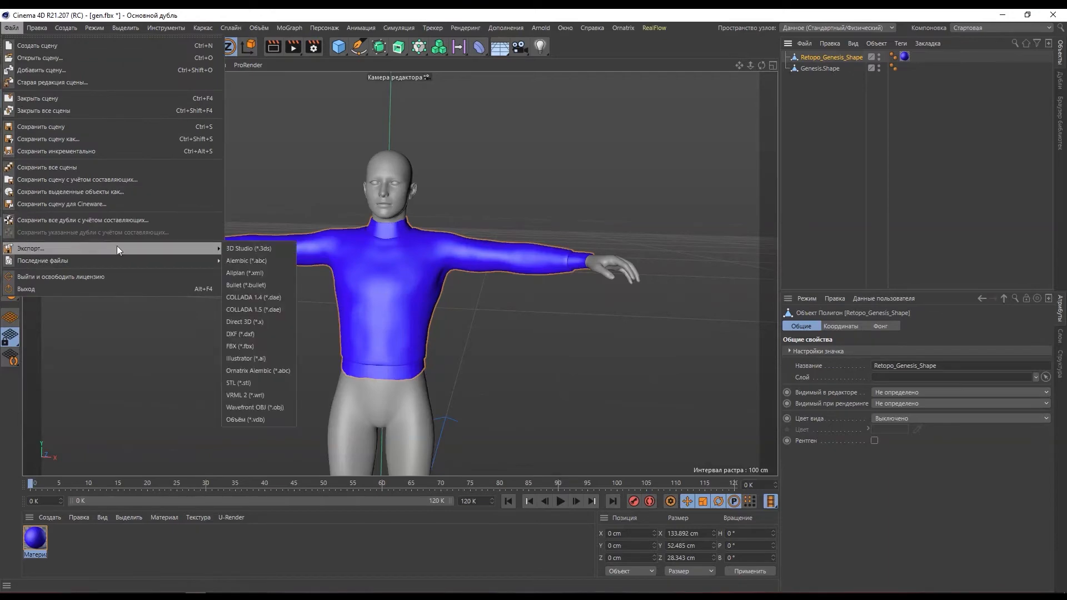
{"action": "left_click", "coordinate": [262, 345]}
{"action": "left_click", "coordinate": [239, 443]}
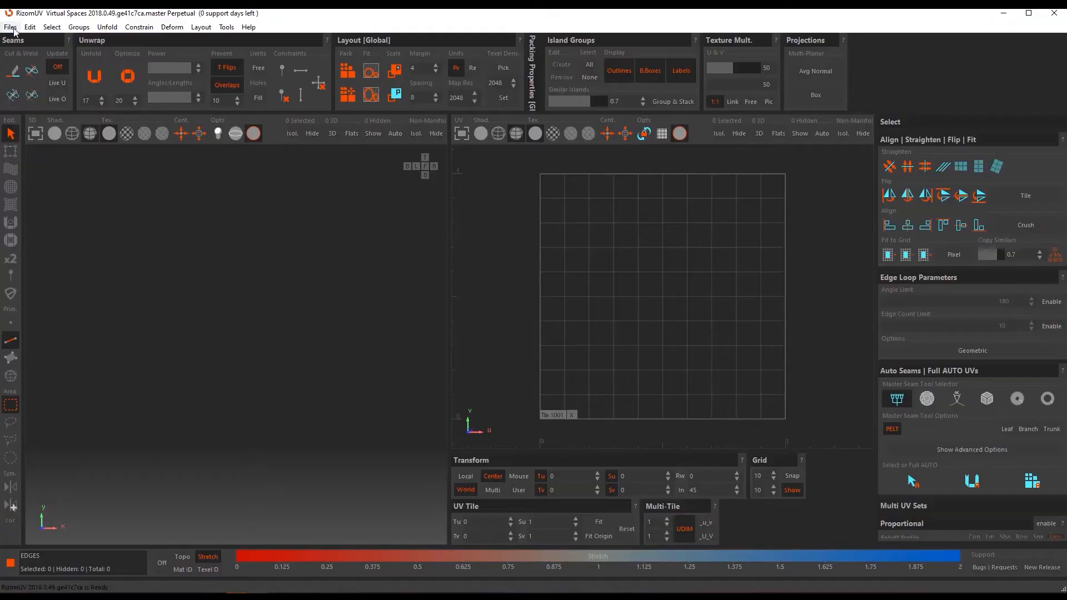
- Switch to RizomUV and load the exported gen_not_UV.fbx
{"action": "left_click", "coordinate": [10, 27]}
{"action": "left_click", "coordinate": [22, 40]}
{"action": "left_click", "coordinate": [272, 61]}
{"action": "double_click", "coordinate": [130, 160]}
{"action": "double_click", "coordinate": [139, 125]}
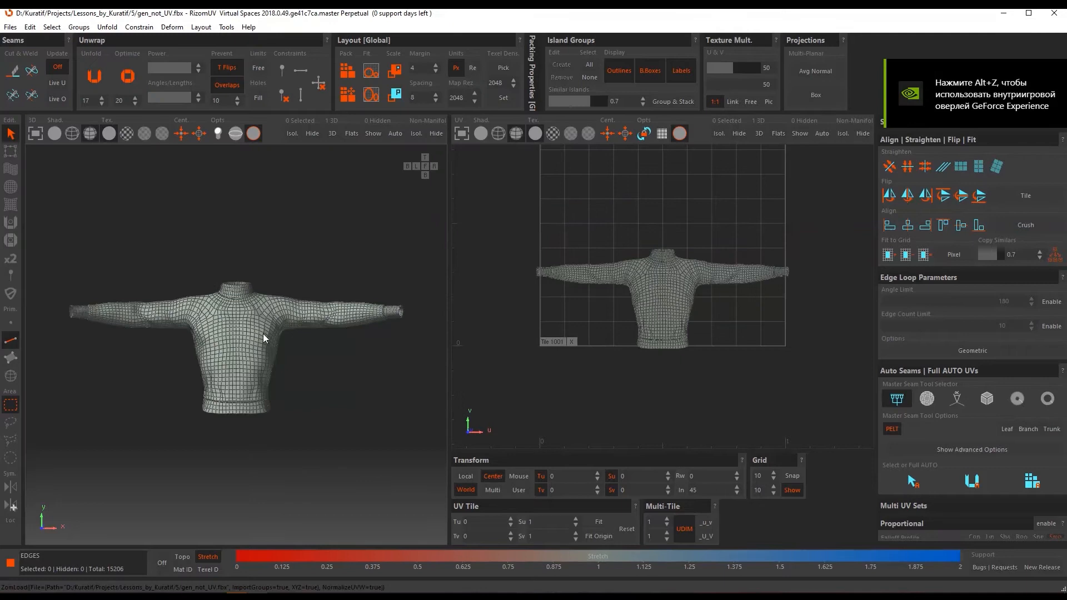
- Select the edge loops around both shoulders and the vertical loop down the centre back as seams
{"action": "mouse_move", "coordinate": [264, 339]}
{"action": "middle_mouse_down"}
{"action": "mouse_move", "coordinate": [102, 374]}
{"action": "mouse_move", "coordinate": [89, 365]}
{"action": "mouse_move", "coordinate": [244, 335]}
{"action": "mouse_move", "coordinate": [169, 324]}
{"action": "mouse_move", "coordinate": [266, 321]}
{"action": "middle_mouse_up"}
{"action": "double_click", "coordinate": [195, 320]}
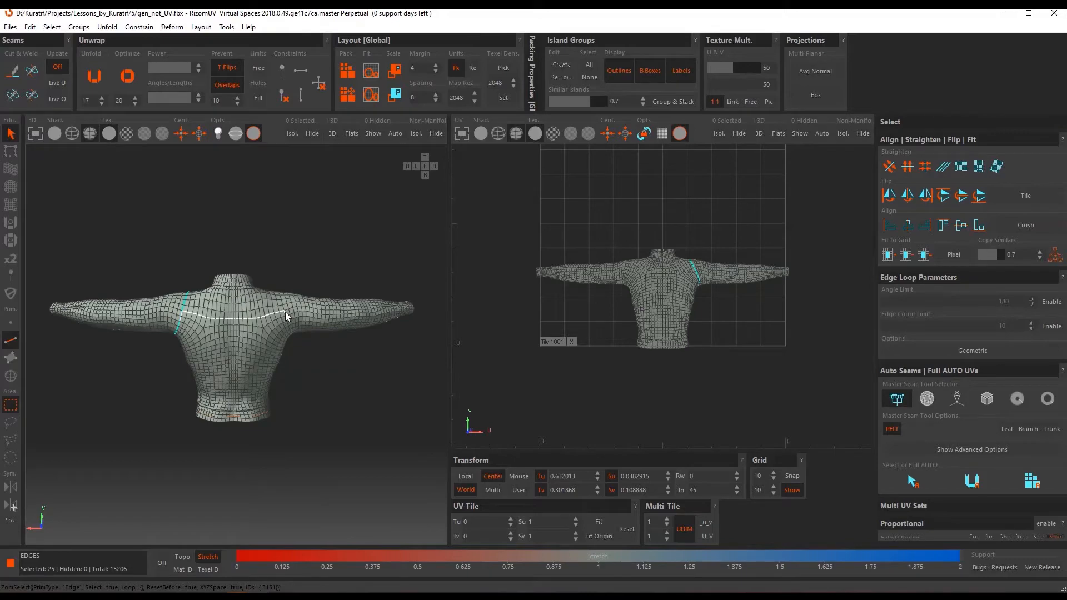
{"action": "scroll", "coordinate": [285, 312], "scroll_direction": "up", "scroll_amount": 3}
{"action": "key", "text": "ctrl+z"}
{"action": "double_click", "coordinate": [295, 285], "text": "ctrl"}
{"action": "middle_click_drag", "start_coordinate": [296, 285], "coordinate": [275, 299]}
{"action": "double_click", "coordinate": [229, 305], "text": "ctrl"}
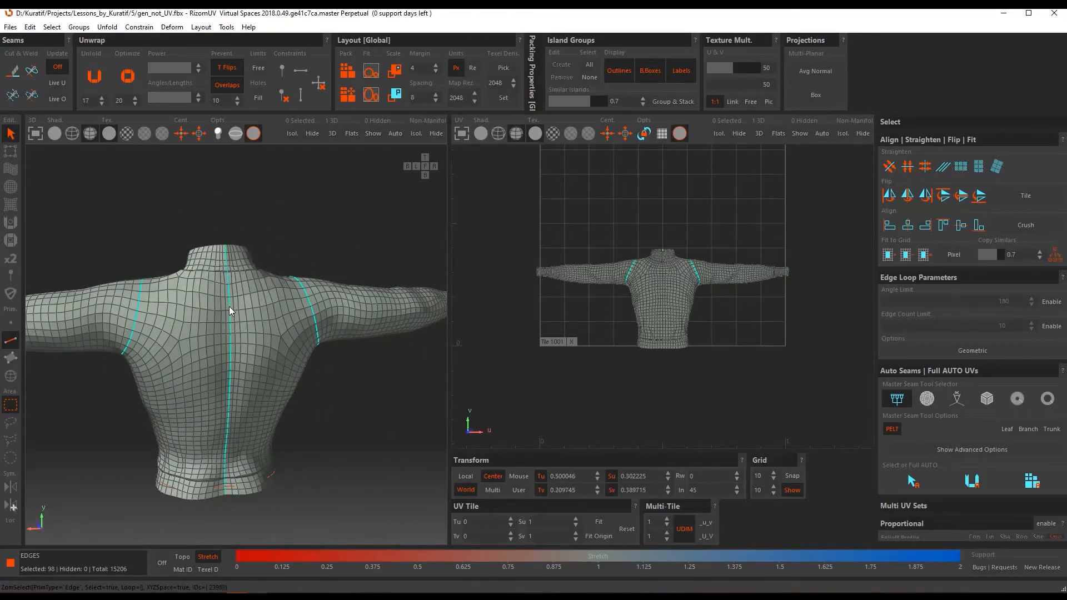
{"action": "middle_click_drag", "start_coordinate": [234, 391], "coordinate": [225, 420]}
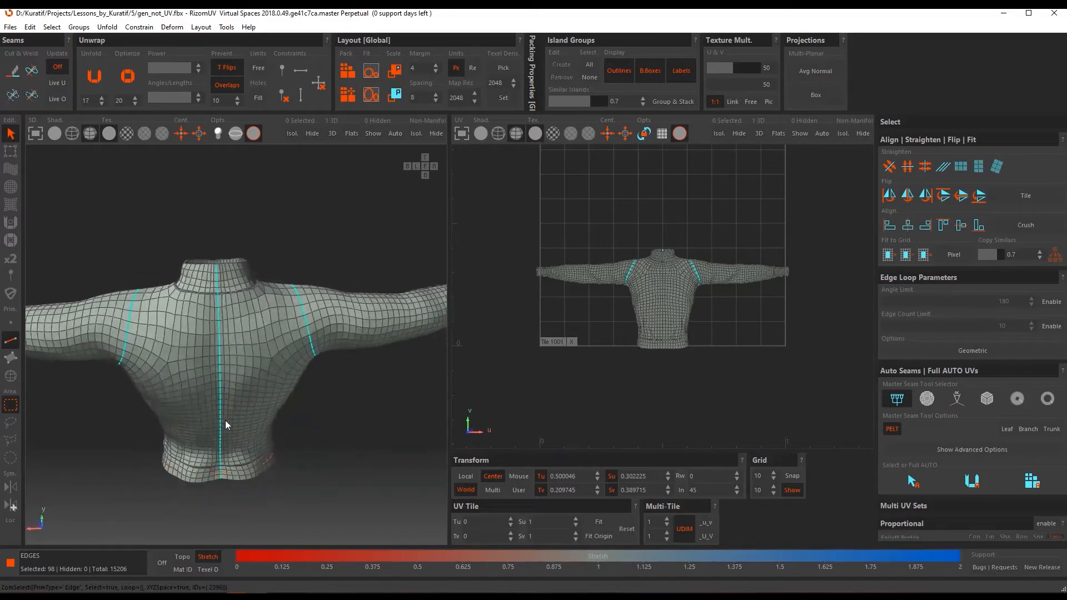
- Add the lengthwise edge loops that run along the back of both sleeves and down the torso sides to the seam selection
{"action": "double_click", "coordinate": [248, 323], "text": "ctrl"}
{"action": "double_click", "coordinate": [135, 321], "text": "ctrl"}
{"action": "left_click", "coordinate": [32, 308], "text": "ctrl+shift"}
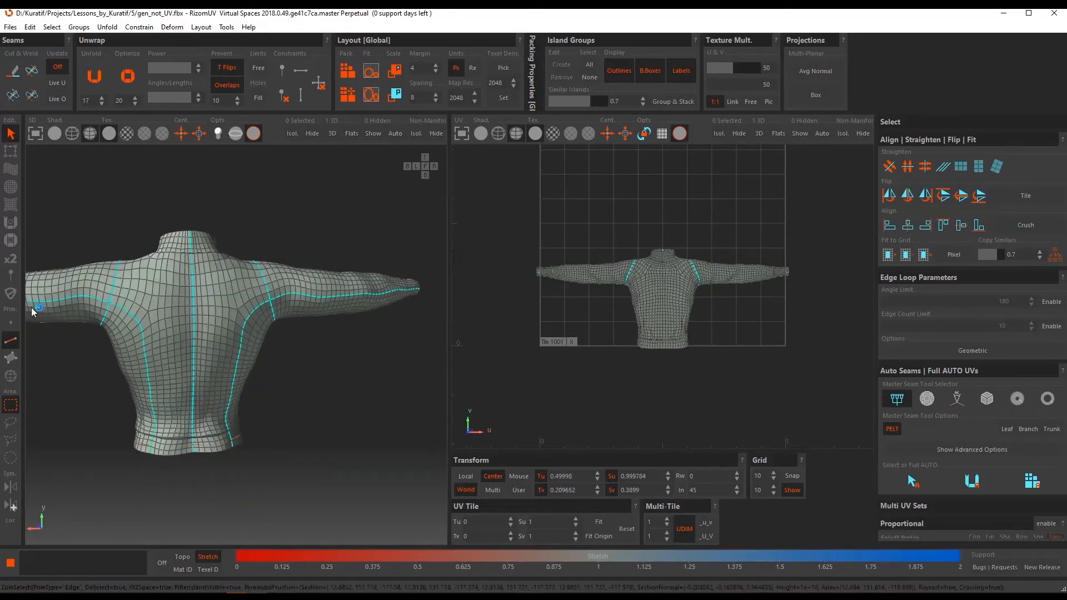
{"action": "middle_click_drag", "start_coordinate": [125, 310], "coordinate": [139, 268]}
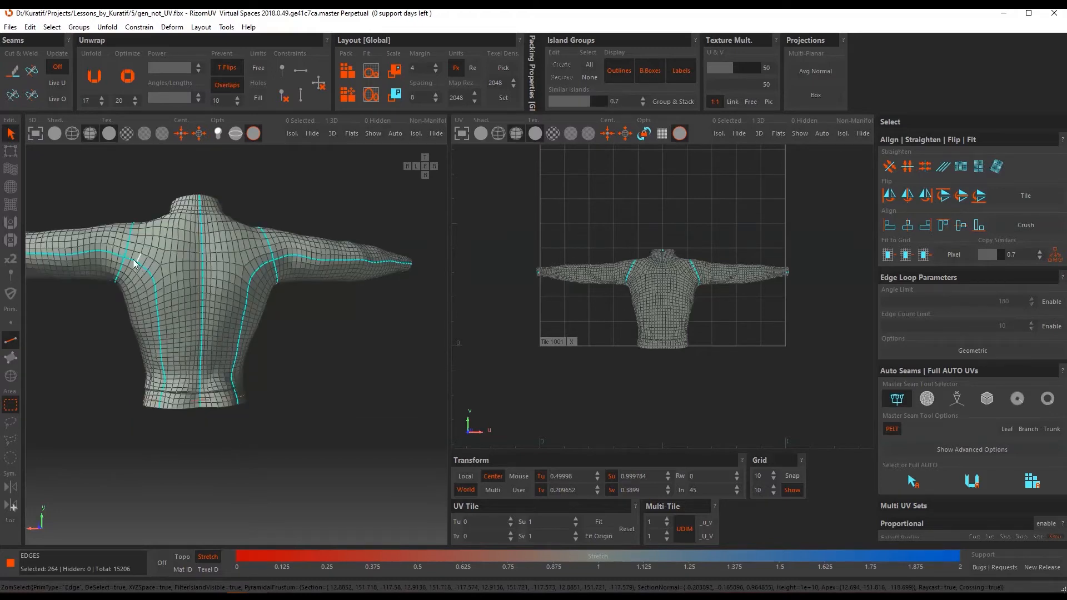
- Deselect the torso parts of the two sleeve loops and cut the mesh along the remaining selected seams
{"action": "left_click", "coordinate": [127, 258], "text": "ctrl"}
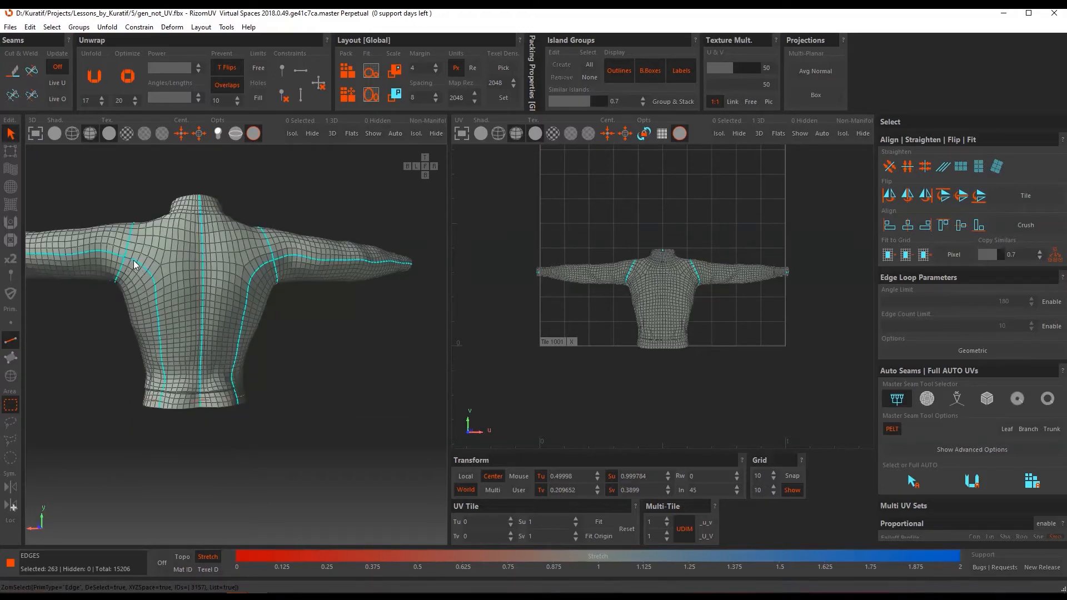
{"action": "double_click", "coordinate": [132, 259], "text": "ctrl"}
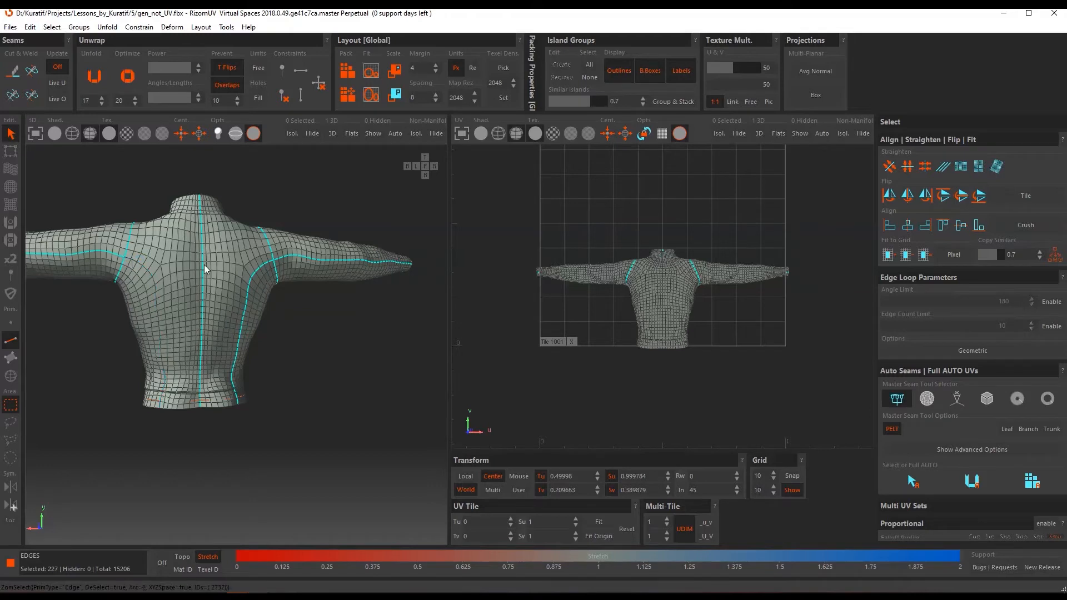
{"action": "double_click", "coordinate": [273, 265], "text": "ctrl"}
{"action": "key", "text": "c"}
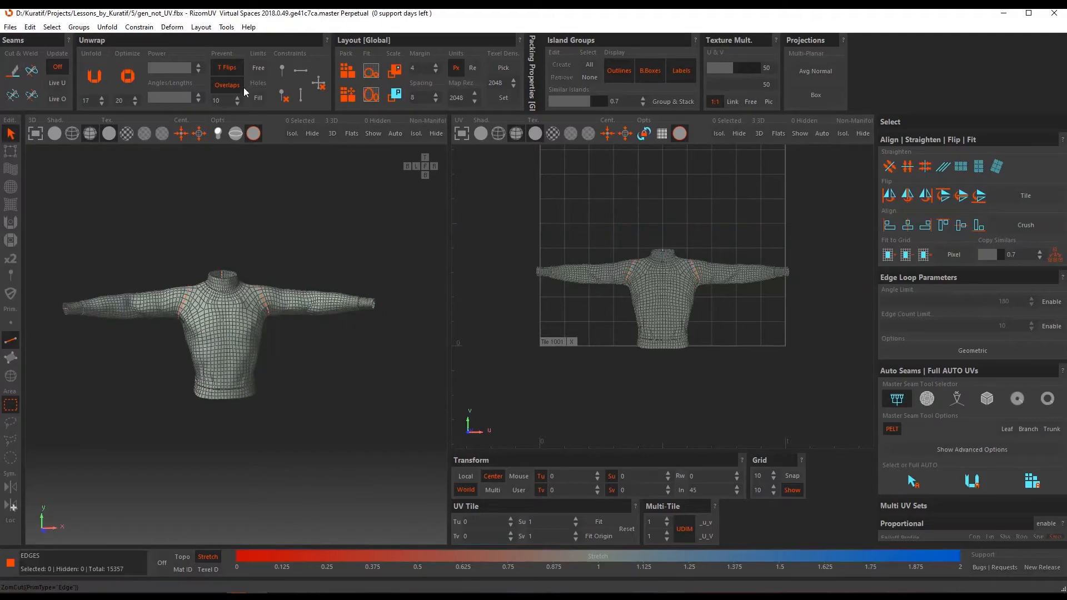
- Unfold and pack the jacket's UV islands into the tile and save the mesh as gen_UV.fbx
{"action": "left_click", "coordinate": [109, 81]}
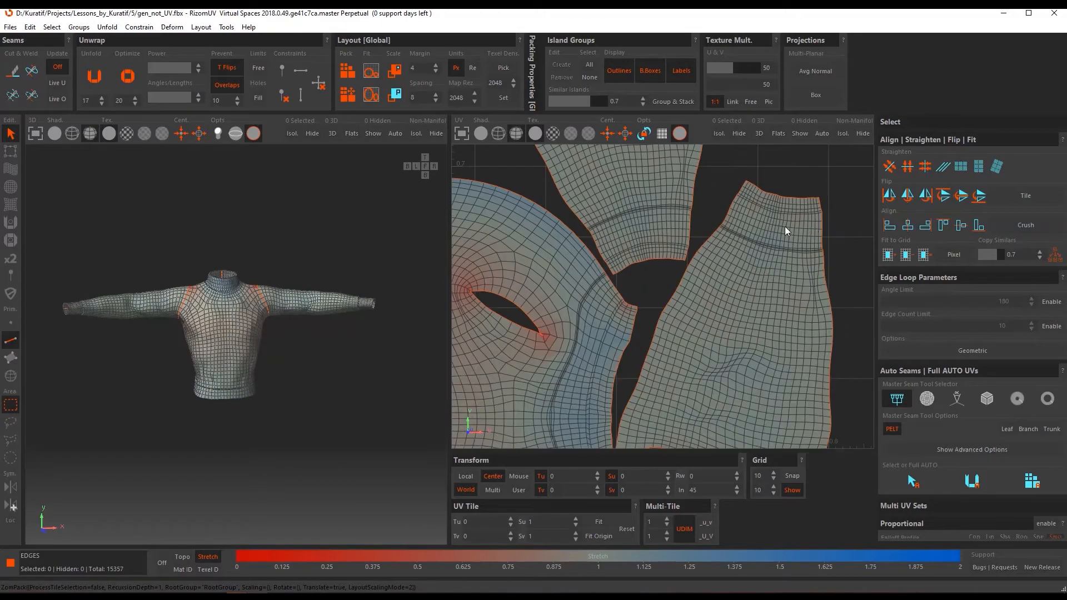
{"action": "left_click", "coordinate": [10, 27]}
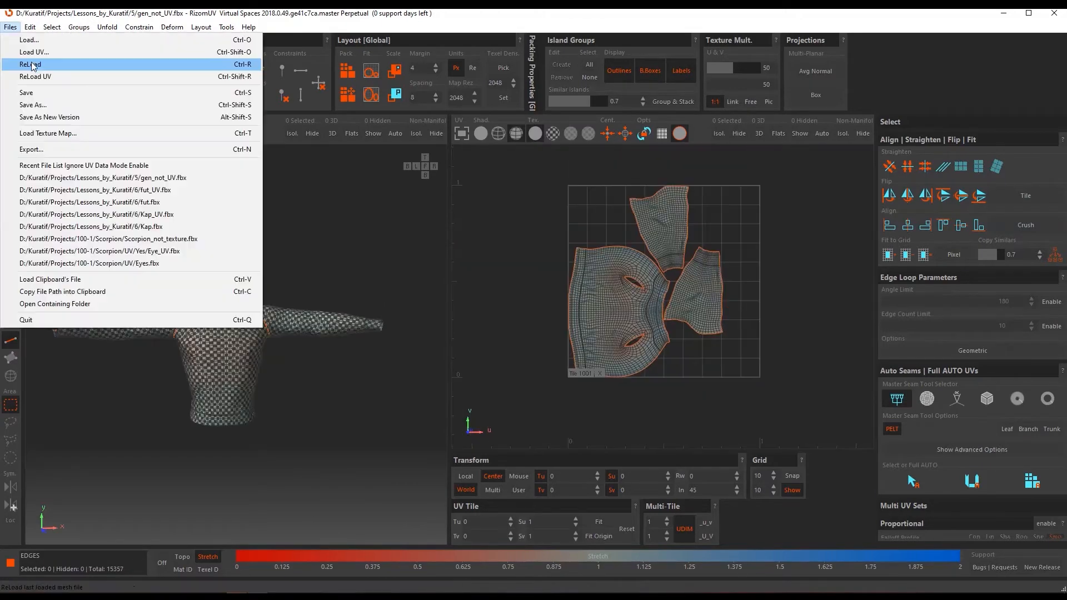
{"action": "left_click", "coordinate": [42, 105]}
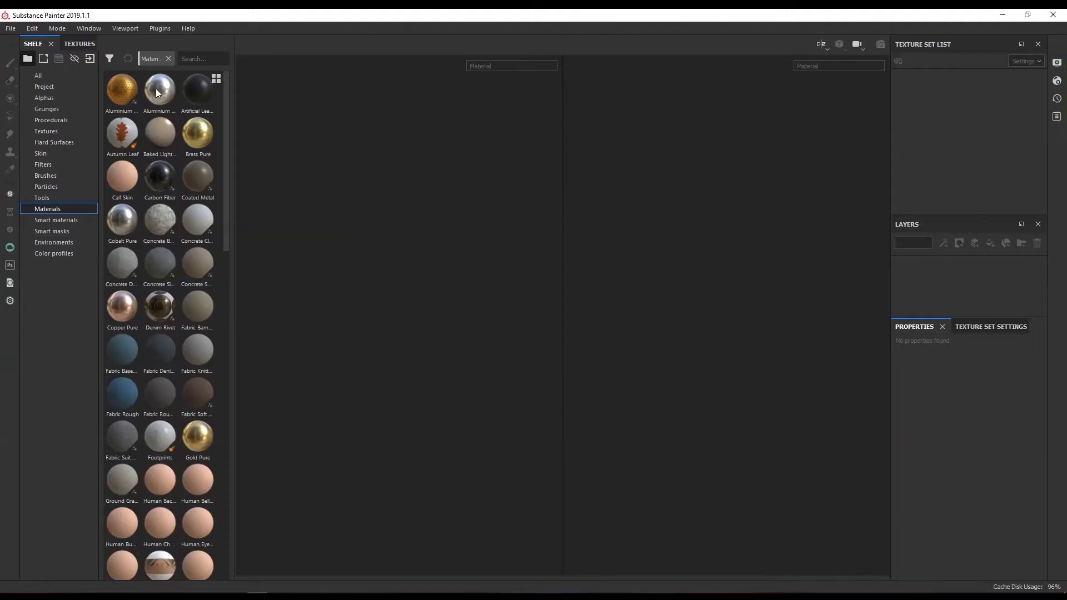
- Switch to Substance Painter and start a new project with the PBR - Specular Glossiness (allegorithmic) template
{"action": "left_click", "coordinate": [10, 27]}
{"action": "left_click", "coordinate": [25, 39]}
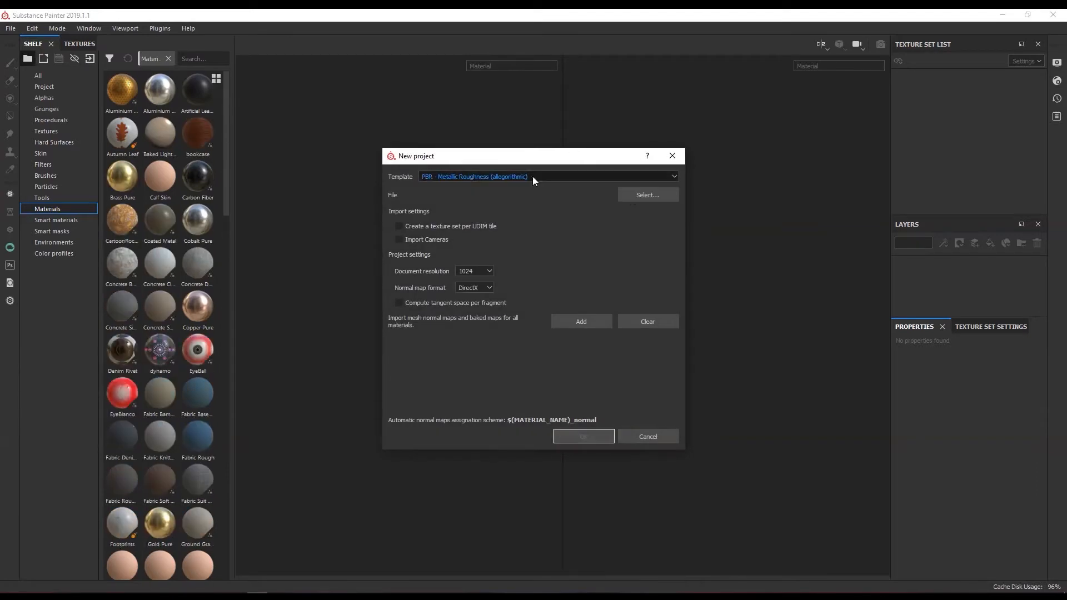
{"action": "left_click", "coordinate": [462, 177]}
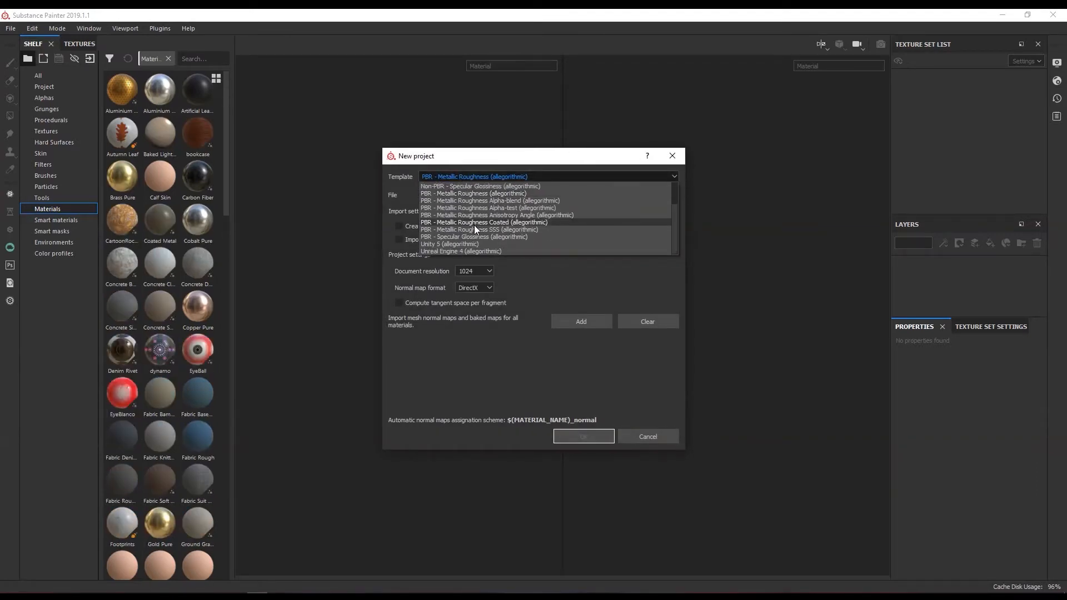
{"action": "left_click", "coordinate": [475, 237]}
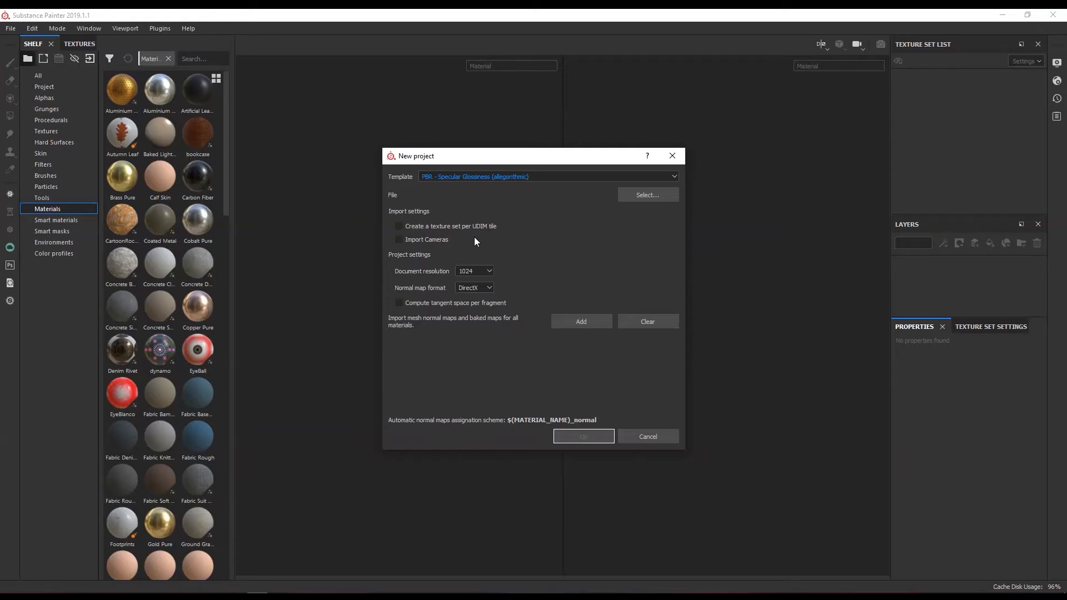
{"action": "left_click", "coordinate": [474, 237]}
- Choose gen_UV.fbx from folder 5 of Lessons_by_Kuratif as the project's mesh file
{"action": "left_click", "coordinate": [647, 195]}
{"action": "left_click", "coordinate": [557, 195]}
{"action": "left_click", "coordinate": [553, 197]}
{"action": "double_click", "coordinate": [522, 281]}
{"action": "double_click", "coordinate": [539, 259]}
{"action": "double_click", "coordinate": [580, 407]}
{"action": "double_click", "coordinate": [540, 290]}
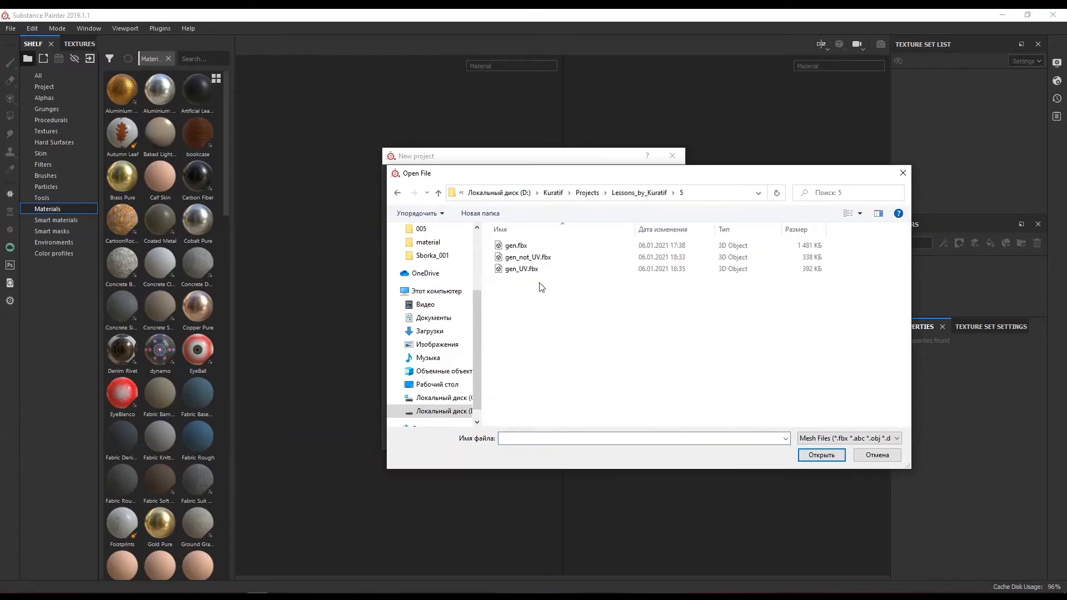
{"action": "double_click", "coordinate": [535, 270]}
- Choose the document resolution, create the project and delete its default layer
{"action": "left_click", "coordinate": [489, 271]}
{"action": "left_click", "coordinate": [481, 311]}
{"action": "left_click", "coordinate": [565, 438]}
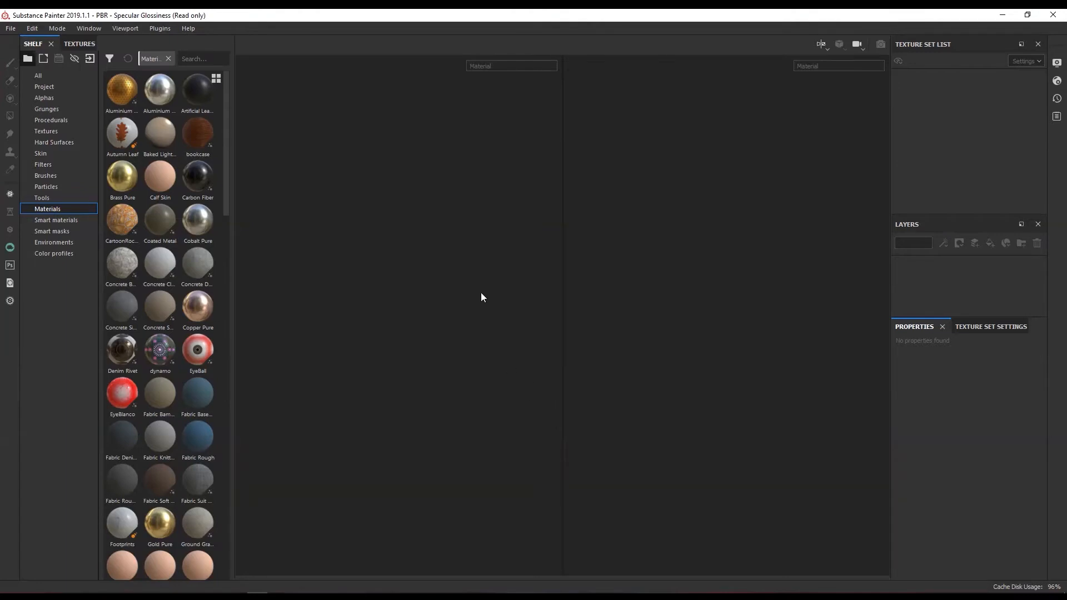
{"action": "left_click", "coordinate": [1037, 244]}
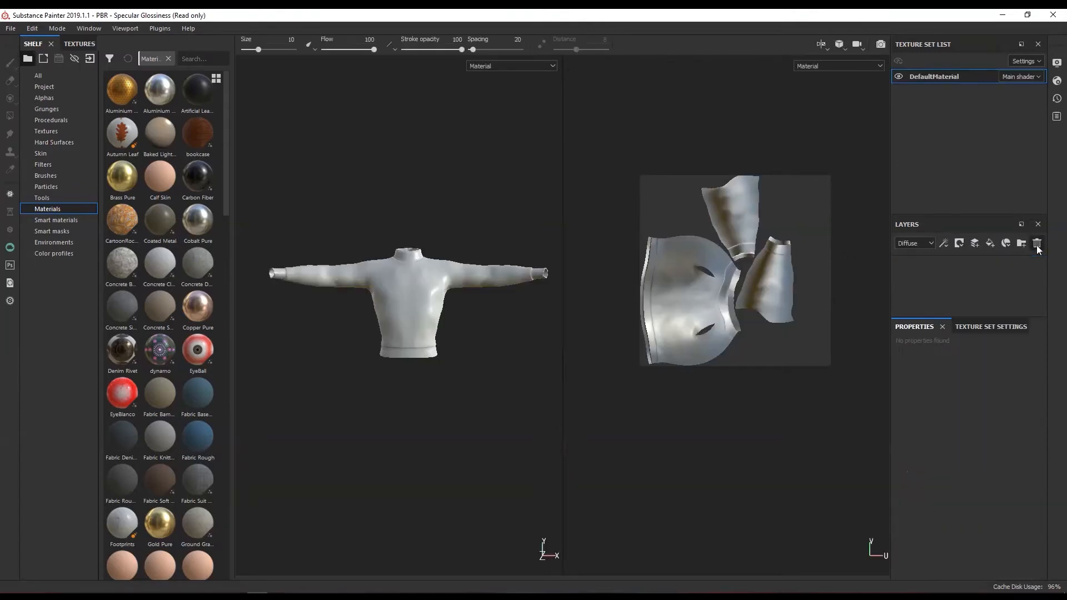
- Add the Fabric Baseball Hat material as a layer on the jacket and rotate its UV projection to about 334 degrees
{"action": "scroll", "coordinate": [188, 332], "scroll_direction": "down", "scroll_amount": 3}
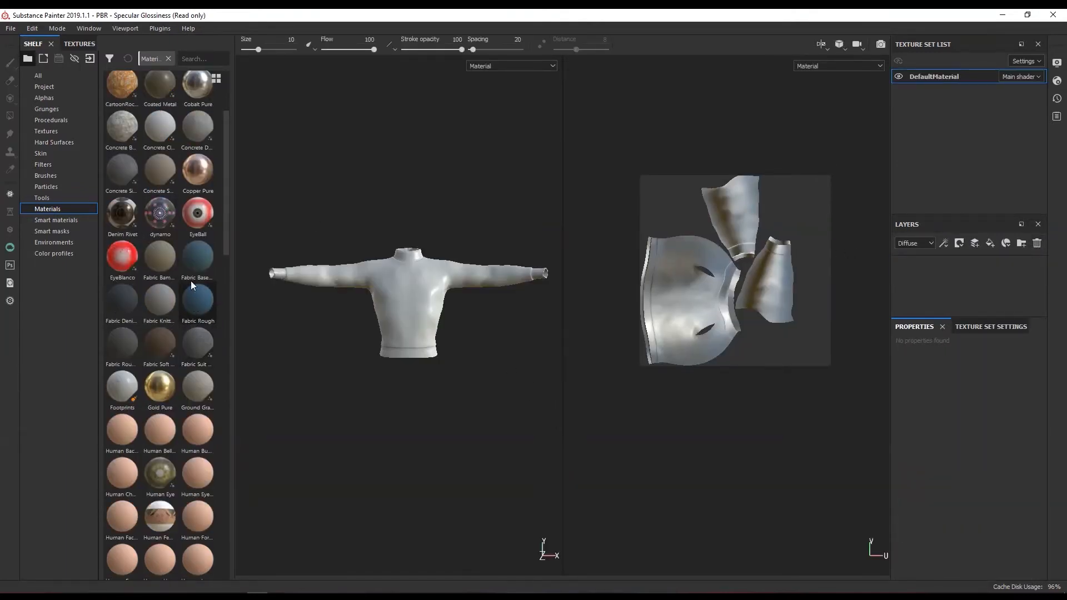
{"action": "mouse_move", "coordinate": [190, 271]}
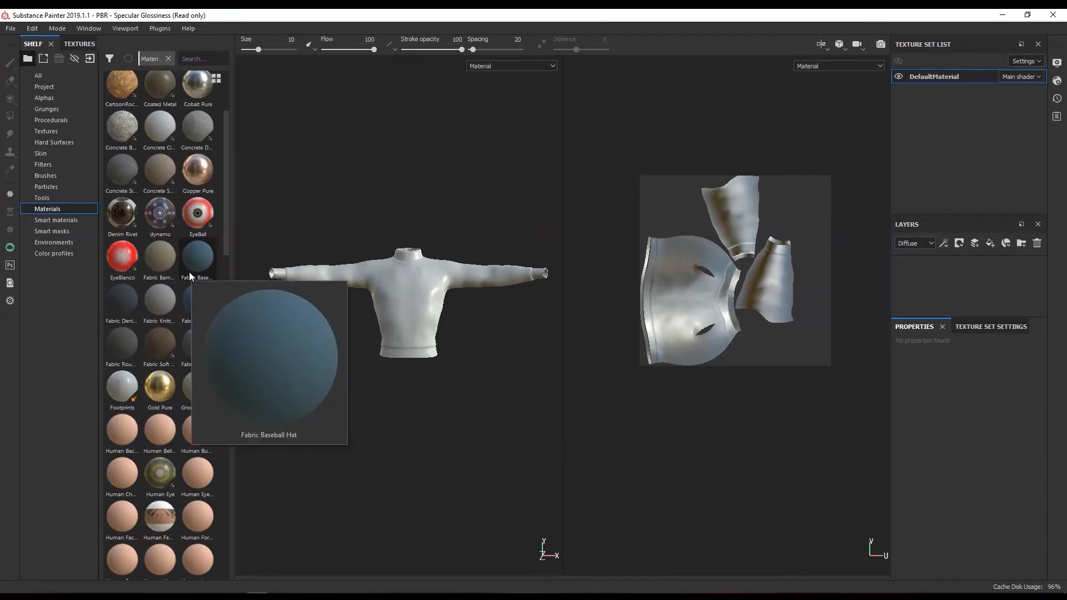
{"action": "left_click_drag", "start_coordinate": [190, 277], "coordinate": [947, 281]}
{"action": "left_click_drag", "start_coordinate": [767, 172], "coordinate": [796, 186]}
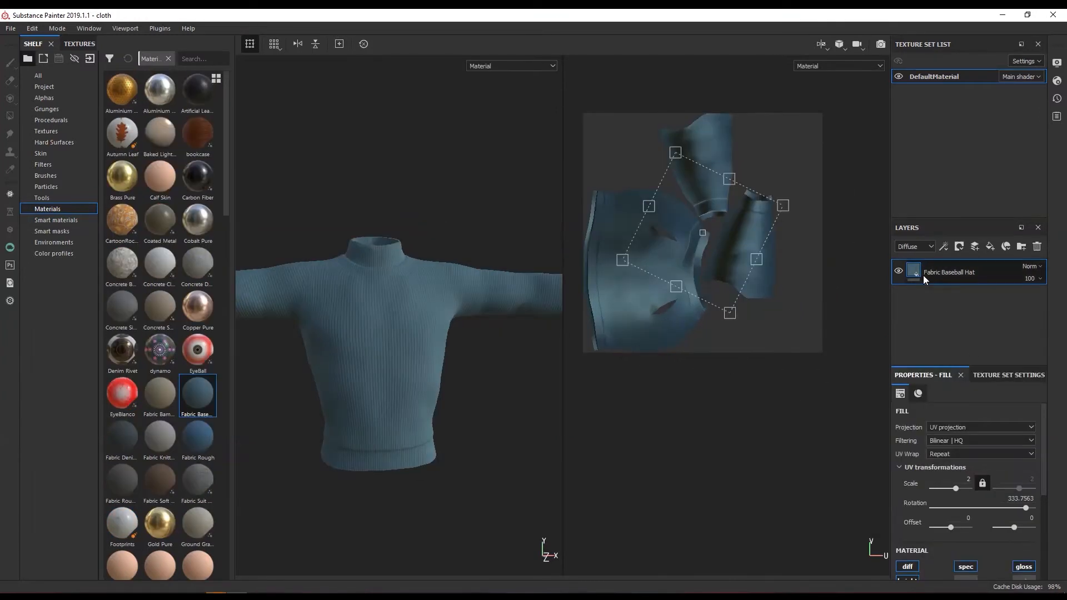
- Set the fabric layer's colour to dark blue with R 0.182, G 0.168 and B 0.240
{"action": "left_click_drag", "start_coordinate": [1038, 450], "coordinate": [1045, 511]}
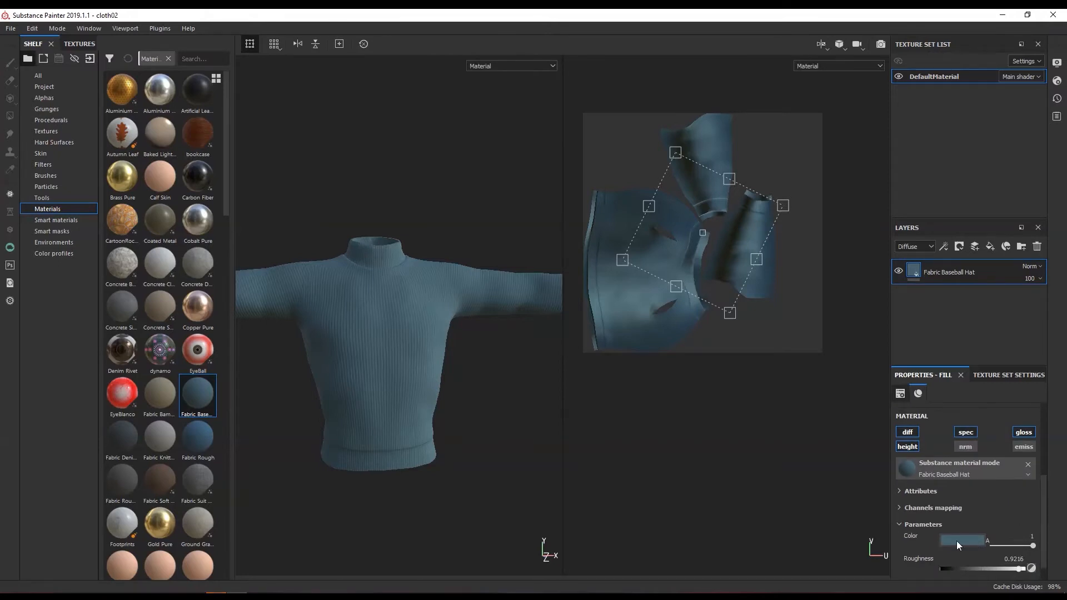
{"action": "left_click", "coordinate": [956, 541]}
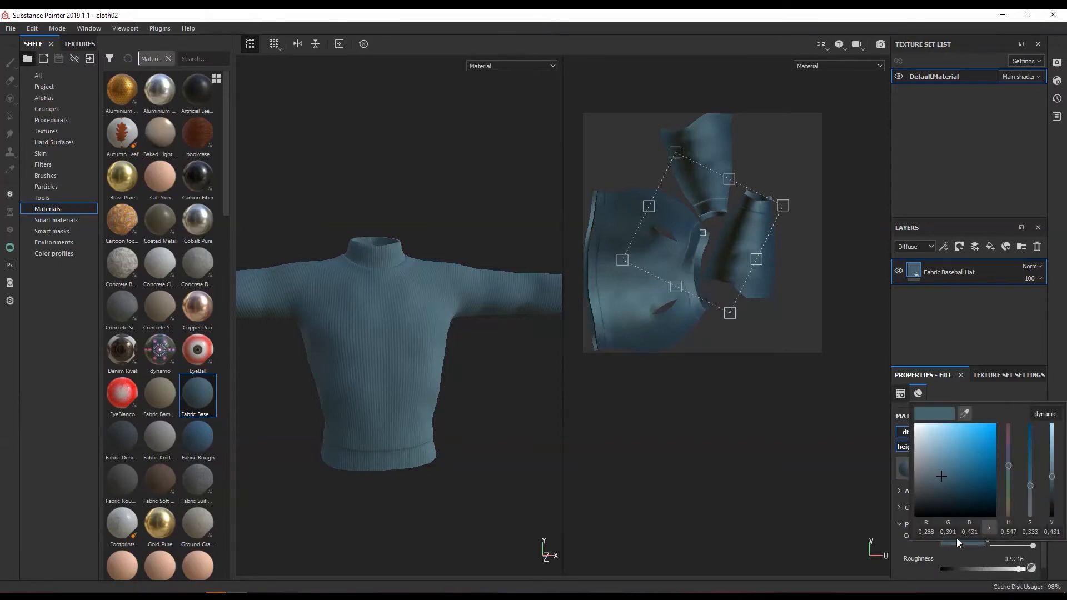
{"action": "left_click", "coordinate": [932, 532]}
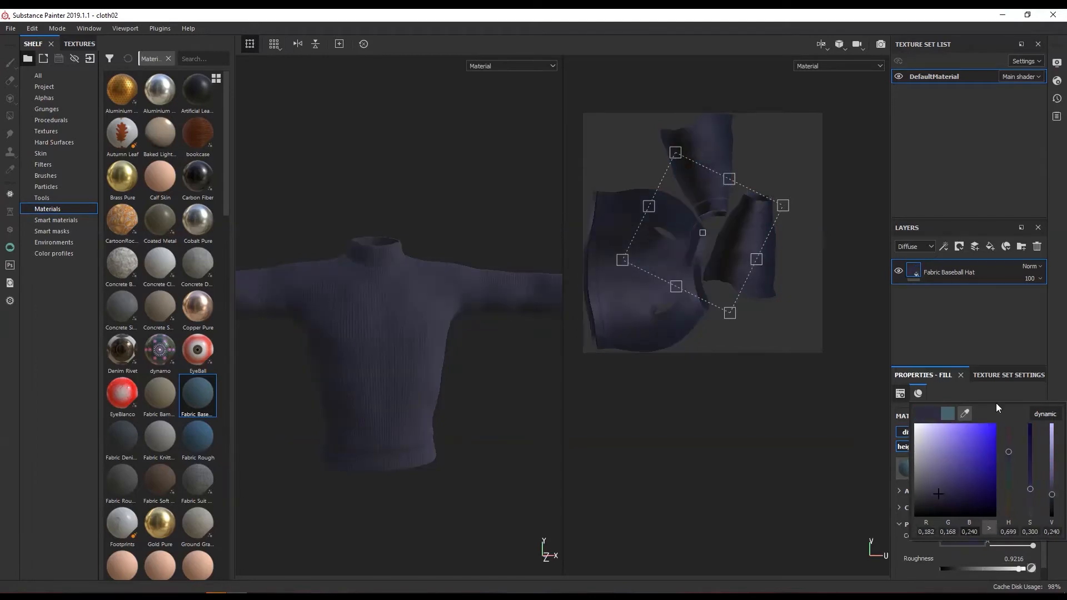
{"action": "left_click", "coordinate": [987, 341]}
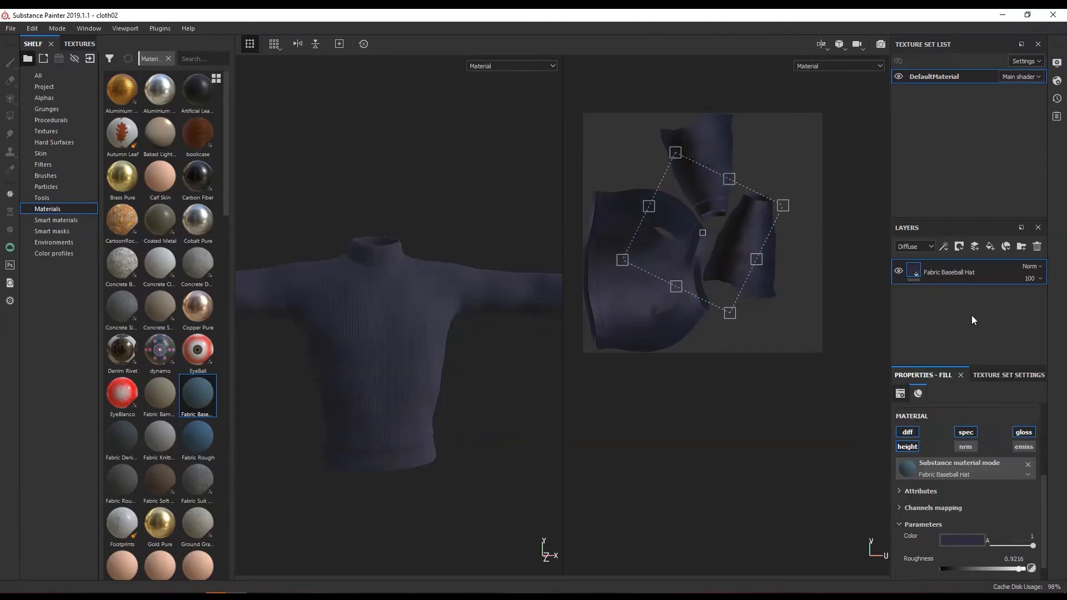
{"action": "key", "text": "ctrl+z"}
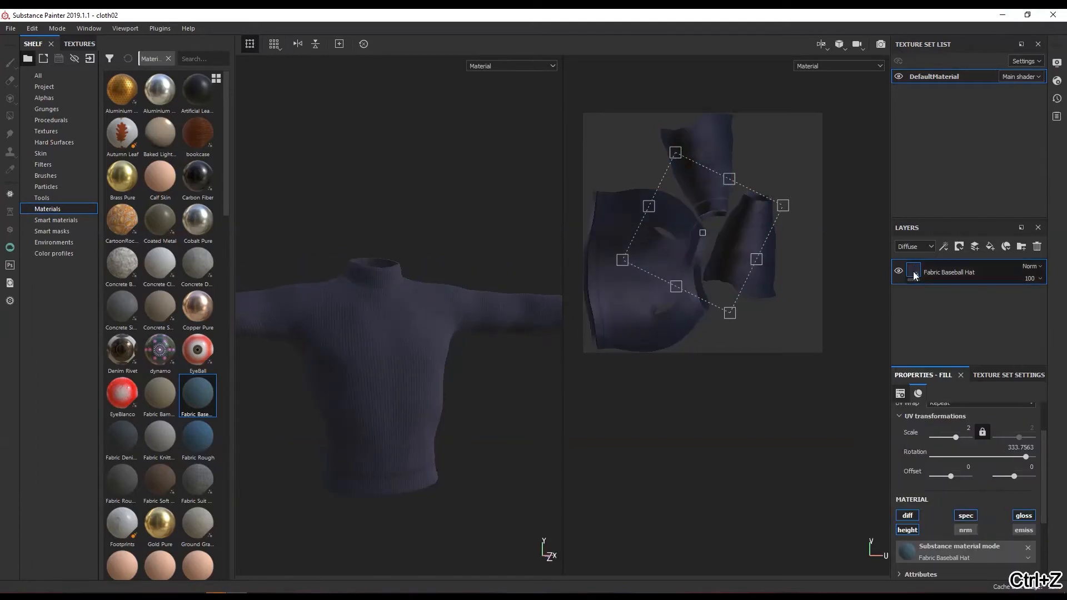
- Add a black mask to the Fabric Baseball Hat layer and polygon-fill the main torso area in it
{"action": "right_click", "coordinate": [914, 277]}
{"action": "left_click", "coordinate": [924, 284]}
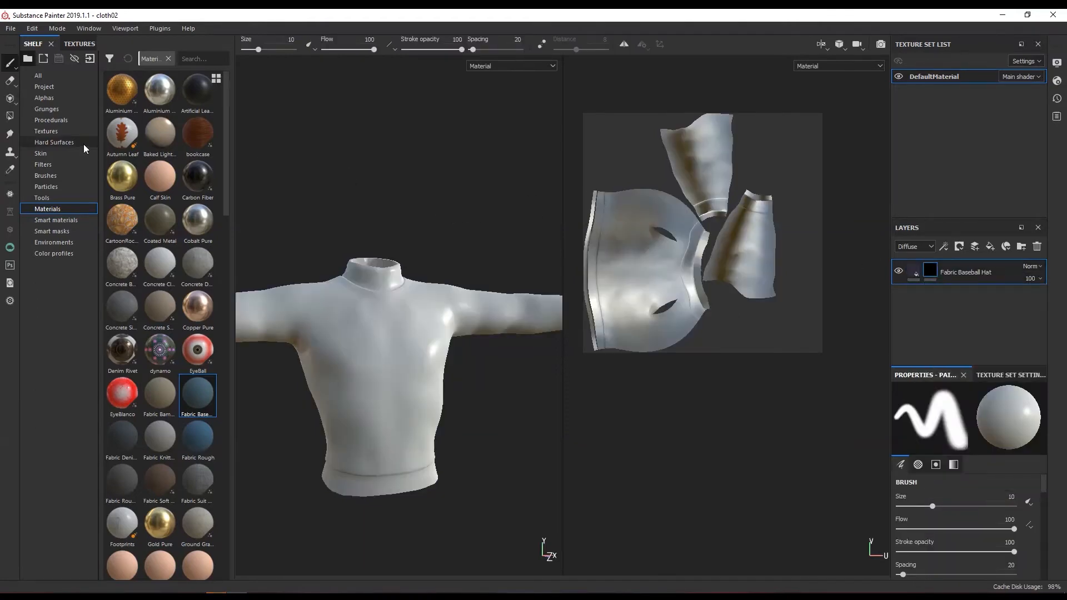
{"action": "left_click", "coordinate": [10, 116]}
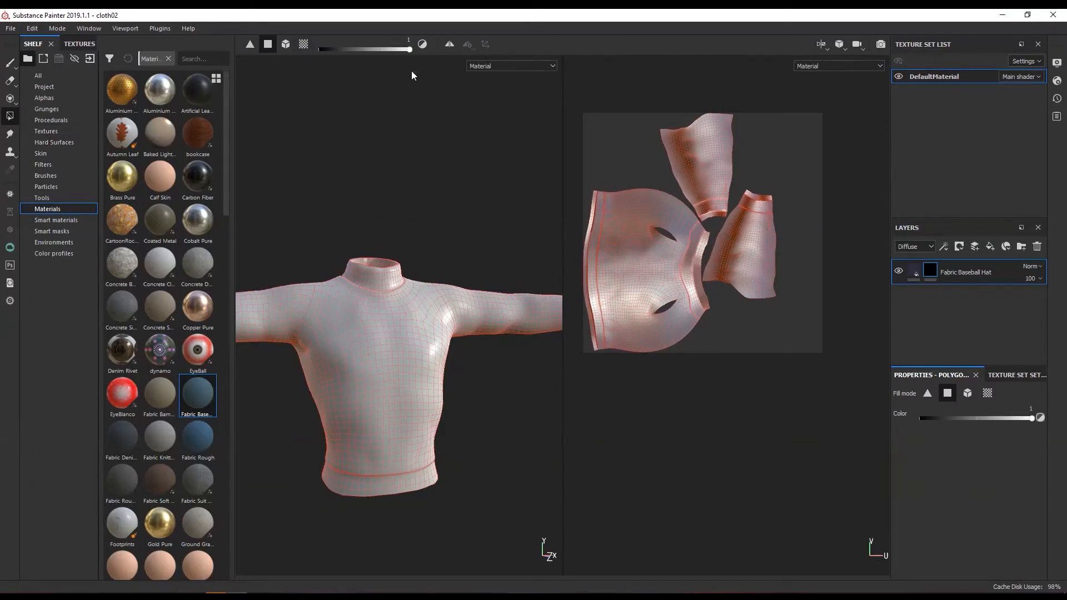
{"action": "left_click_drag", "start_coordinate": [622, 178], "coordinate": [679, 355]}
- Fill the remaining torso polygons in the mask down to the edge of the hem band, leaving the band unfilled
{"action": "scroll", "coordinate": [657, 348], "scroll_direction": "up", "scroll_amount": 5}
{"action": "left_click_drag", "start_coordinate": [589, 266], "coordinate": [647, 338]}
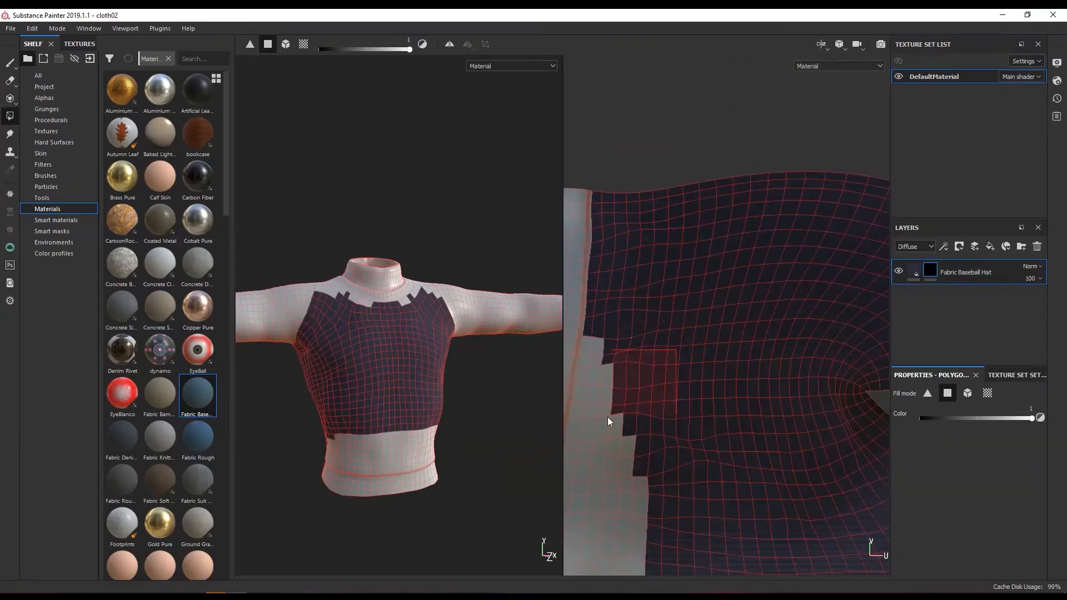
{"action": "middle_click_drag", "start_coordinate": [657, 389], "coordinate": [678, 222], "text": "alt"}
{"action": "left_click_drag", "start_coordinate": [689, 472], "coordinate": [603, 305]}
{"action": "key", "text": "ctrl+z"}
{"action": "left_click_drag", "start_coordinate": [688, 451], "coordinate": [608, 346]}
{"action": "left_click", "coordinate": [607, 341]}
{"action": "middle_click_drag", "start_coordinate": [639, 434], "coordinate": [642, 227], "text": "alt"}
{"action": "left_click_drag", "start_coordinate": [745, 193], "coordinate": [600, 385]}
{"action": "middle_click_drag", "start_coordinate": [614, 411], "coordinate": [588, 219], "text": "alt"}
{"action": "left_click_drag", "start_coordinate": [588, 219], "coordinate": [667, 378]}
{"action": "left_click_drag", "start_coordinate": [689, 414], "coordinate": [608, 330]}
{"action": "scroll", "coordinate": [642, 334], "scroll_direction": "down", "scroll_amount": 5}
- Fill the remaining upper torso polygons in the mask up to the edge of the collar, leaving the collar unfilled
{"action": "scroll", "coordinate": [794, 334], "scroll_direction": "up", "scroll_amount": 4}
{"action": "left_click_drag", "start_coordinate": [741, 326], "coordinate": [812, 455]}
{"action": "scroll", "coordinate": [778, 389], "scroll_direction": "up", "scroll_amount": 3}
{"action": "left_click_drag", "start_coordinate": [710, 317], "coordinate": [752, 379]}
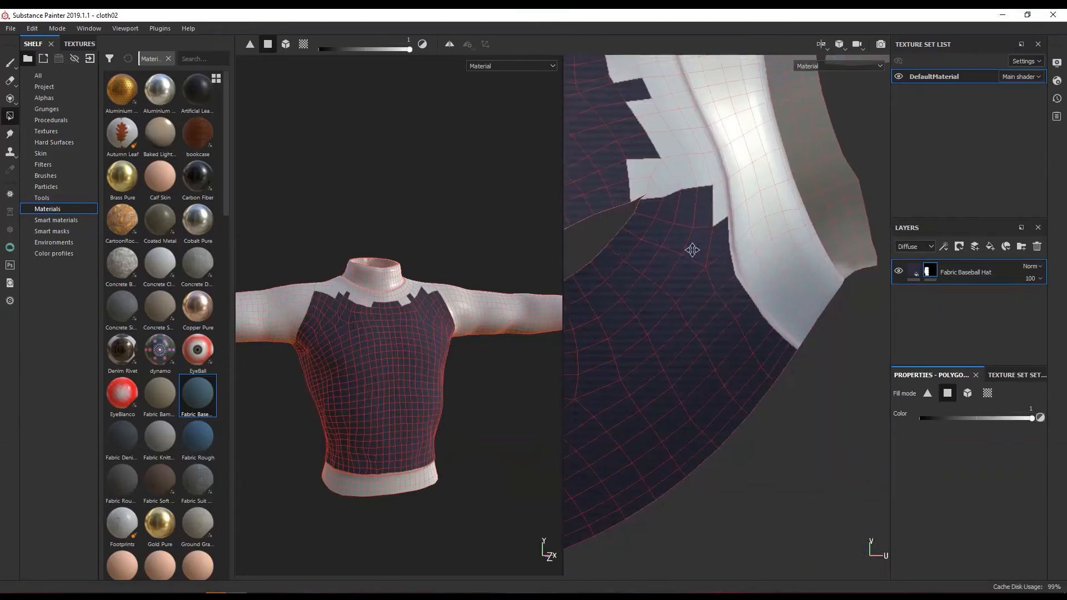
{"action": "middle_click_drag", "start_coordinate": [745, 184], "coordinate": [750, 400], "text": "alt"}
{"action": "left_click_drag", "start_coordinate": [795, 400], "coordinate": [732, 316]}
{"action": "middle_click_drag", "start_coordinate": [732, 267], "coordinate": [728, 384], "text": "alt"}
{"action": "left_click_drag", "start_coordinate": [711, 204], "coordinate": [731, 238]}
{"action": "middle_click_drag", "start_coordinate": [733, 167], "coordinate": [698, 243], "text": "alt"}
{"action": "left_click_drag", "start_coordinate": [742, 83], "coordinate": [683, 244]}
{"action": "middle_click_drag", "start_coordinate": [699, 162], "coordinate": [692, 327], "text": "alt"}
{"action": "left_click_drag", "start_coordinate": [747, 167], "coordinate": [697, 397]}
- Fill the lower of the two sleeve islands in the fabric mask up to its cuff, leaving the cuff unfilled
{"action": "scroll", "coordinate": [689, 333], "scroll_direction": "down", "scroll_amount": 5}
{"action": "left_click_drag", "start_coordinate": [682, 234], "coordinate": [839, 383]}
{"action": "left_click_drag", "start_coordinate": [697, 207], "coordinate": [840, 291]}
{"action": "key", "text": "ctrl+z"}
{"action": "middle_click_drag", "start_coordinate": [750, 174], "coordinate": [702, 135], "text": "alt"}
{"action": "scroll", "coordinate": [702, 135], "scroll_direction": "up", "scroll_amount": 4}
{"action": "left_click_drag", "start_coordinate": [669, 172], "coordinate": [766, 245]}
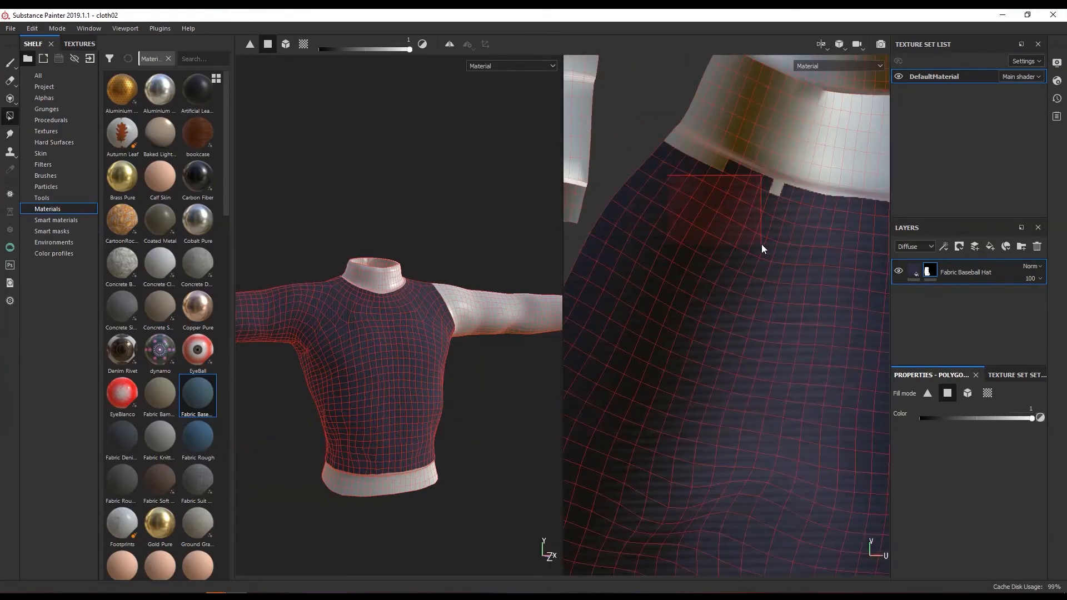
{"action": "left_click_drag", "start_coordinate": [739, 166], "coordinate": [786, 202]}
- Fill the upper sleeve island in the fabric mask up to the cuff band, leaving the cuff unfilled
{"action": "scroll", "coordinate": [697, 189], "scroll_direction": "down", "scroll_amount": 4}
{"action": "middle_click_drag", "start_coordinate": [639, 150], "coordinate": [727, 280], "text": "alt"}
{"action": "left_click_drag", "start_coordinate": [598, 85], "coordinate": [744, 266]}
{"action": "key", "text": "ctrl+z"}
{"action": "scroll", "coordinate": [739, 278], "scroll_direction": "down", "scroll_amount": 2}
{"action": "scroll", "coordinate": [739, 261], "scroll_direction": "up", "scroll_amount": 4}
{"action": "middle_click_drag", "start_coordinate": [707, 269], "coordinate": [770, 250], "text": "alt"}
{"action": "left_click_drag", "start_coordinate": [588, 212], "coordinate": [653, 276]}
{"action": "scroll", "coordinate": [718, 247], "scroll_direction": "down", "scroll_amount": 5}
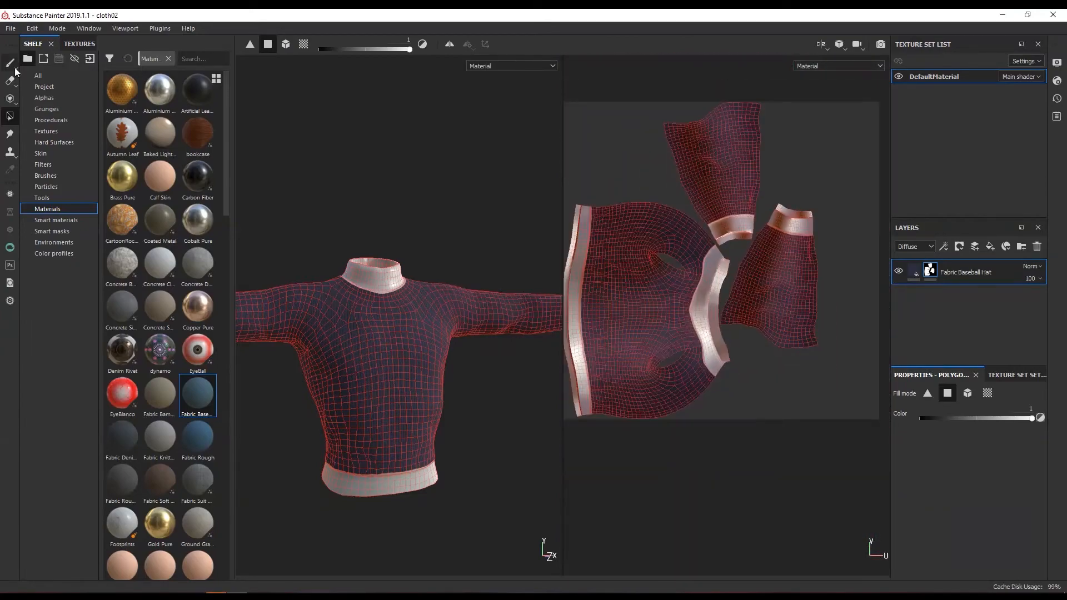
- Leave polygon fill and duplicate the masked Fabric Baseball Hat layer
{"action": "key", "text": "1"}
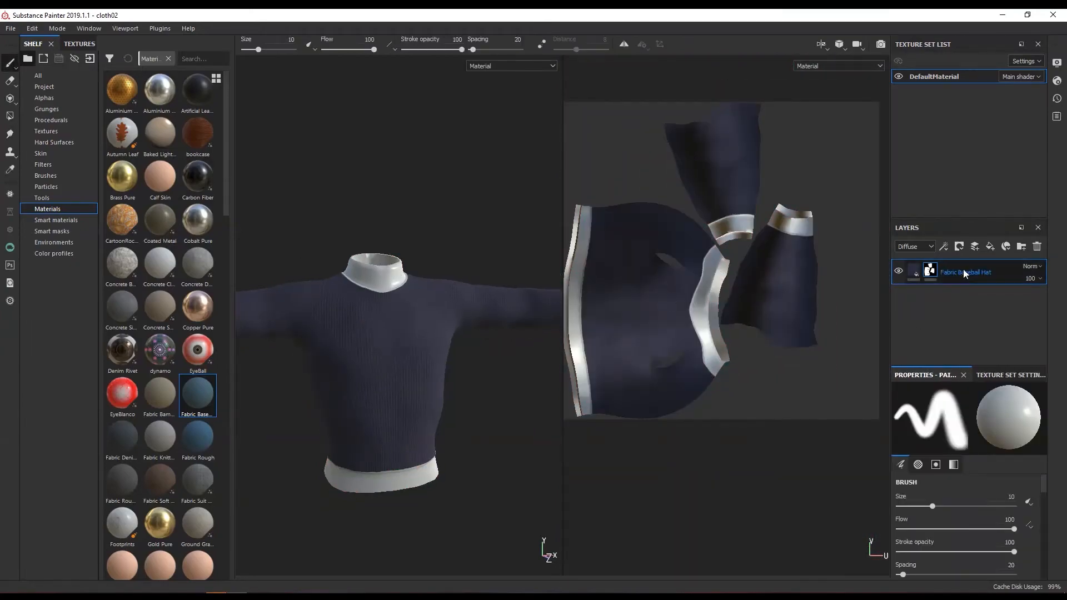
{"action": "key", "text": "ctrl+c"}
{"action": "key", "text": "ctrl+v"}
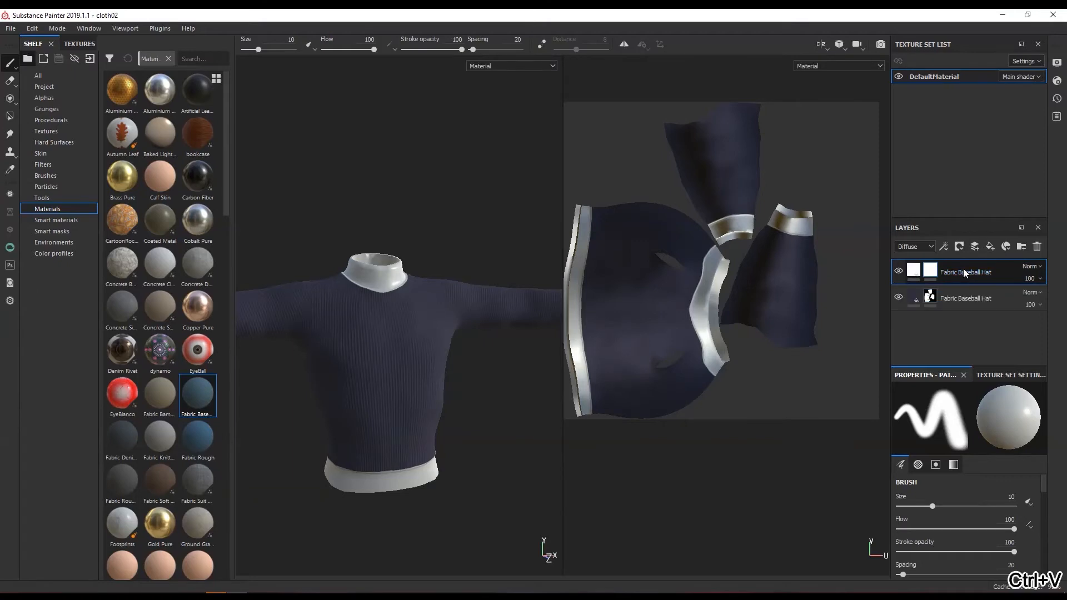
- Set the duplicated fabric layer's colour to a darker blue with R 0.152, G 0.142 and B 0.198
{"action": "left_click", "coordinate": [913, 274]}
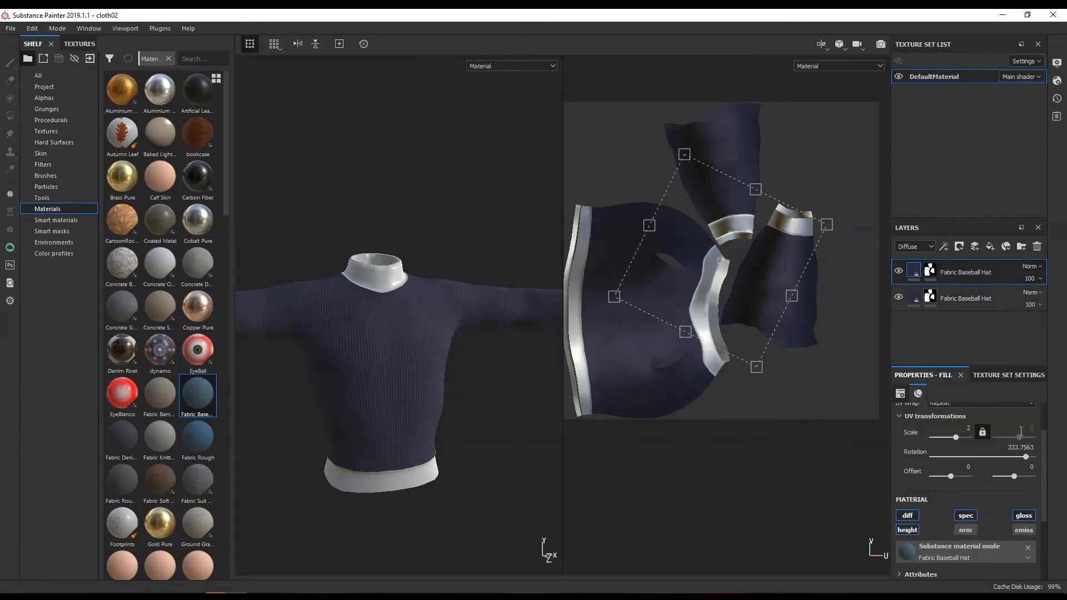
{"action": "scroll", "coordinate": [1036, 489], "scroll_direction": "down", "scroll_amount": 4}
{"action": "left_click", "coordinate": [964, 516]}
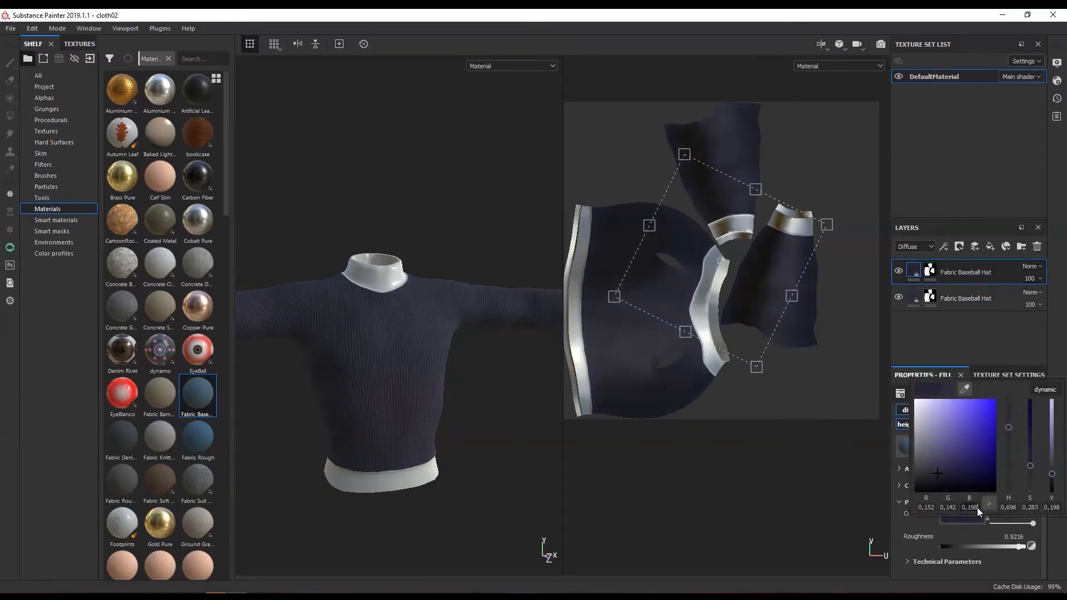
{"action": "key", "text": "ctrl+z"}
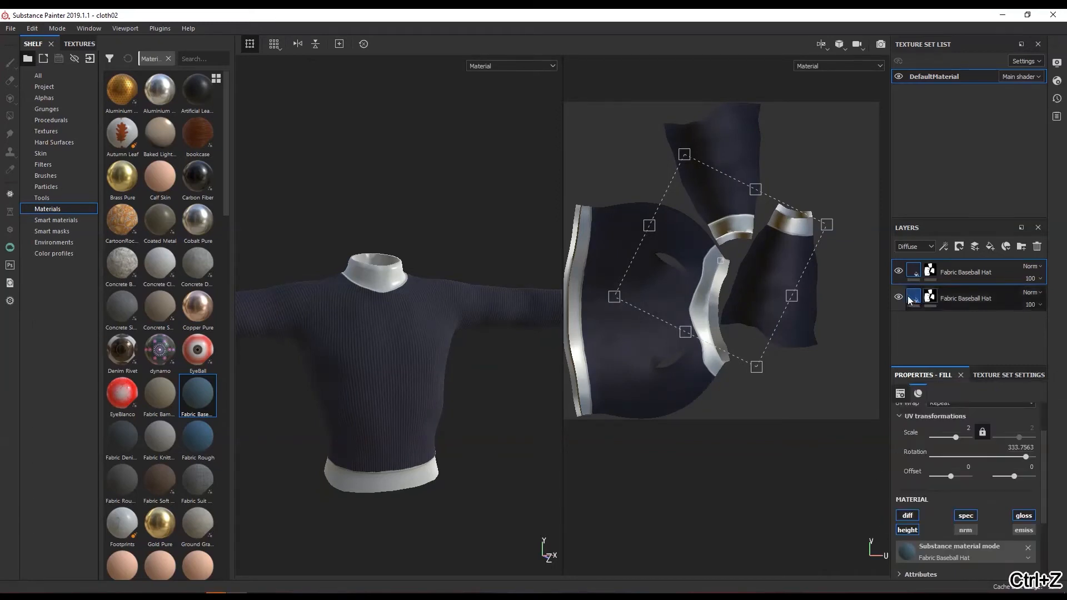
- Clear the mask of the duplicated Fabric Baseball Hat layer
{"action": "left_click", "coordinate": [928, 274]}
{"action": "right_click", "coordinate": [927, 274]}
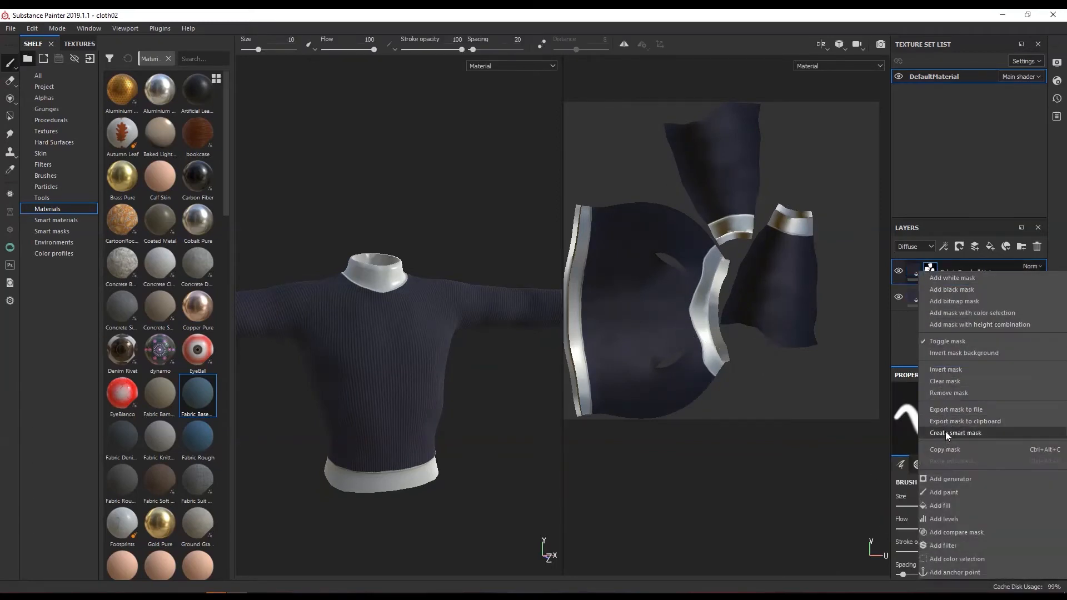
{"action": "left_click", "coordinate": [937, 386]}
{"action": "scroll", "coordinate": [775, 309], "scroll_direction": "down", "scroll_amount": 3}
{"action": "scroll", "coordinate": [774, 306], "scroll_direction": "up", "scroll_amount": 3}
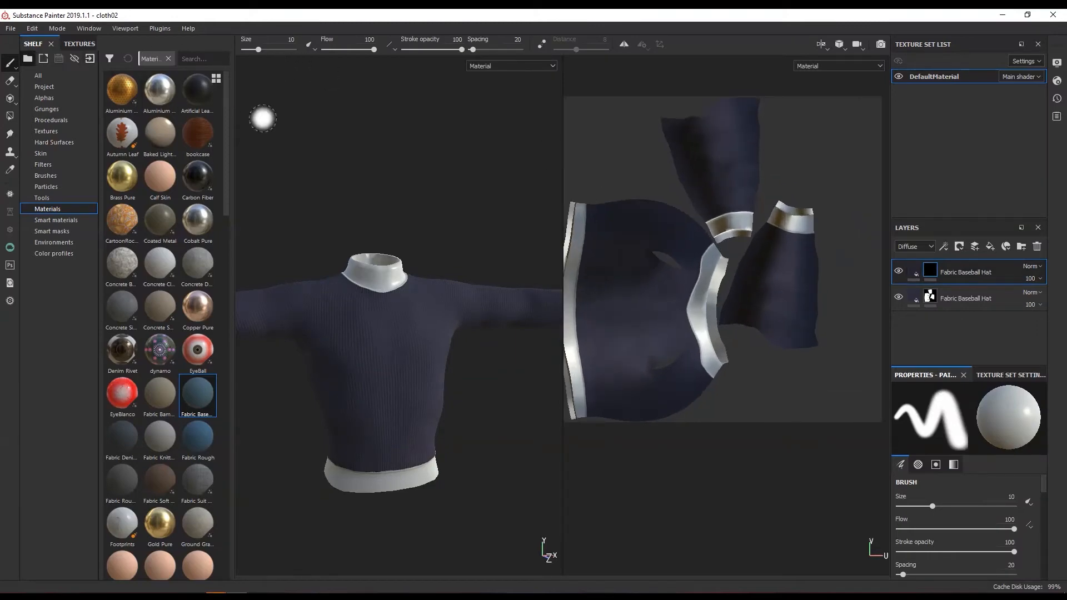
- Polygon-fill a section of the collar in the duplicated layer's cleared mask
{"action": "left_click", "coordinate": [10, 116]}
{"action": "scroll", "coordinate": [679, 278], "scroll_direction": "down", "scroll_amount": 2}
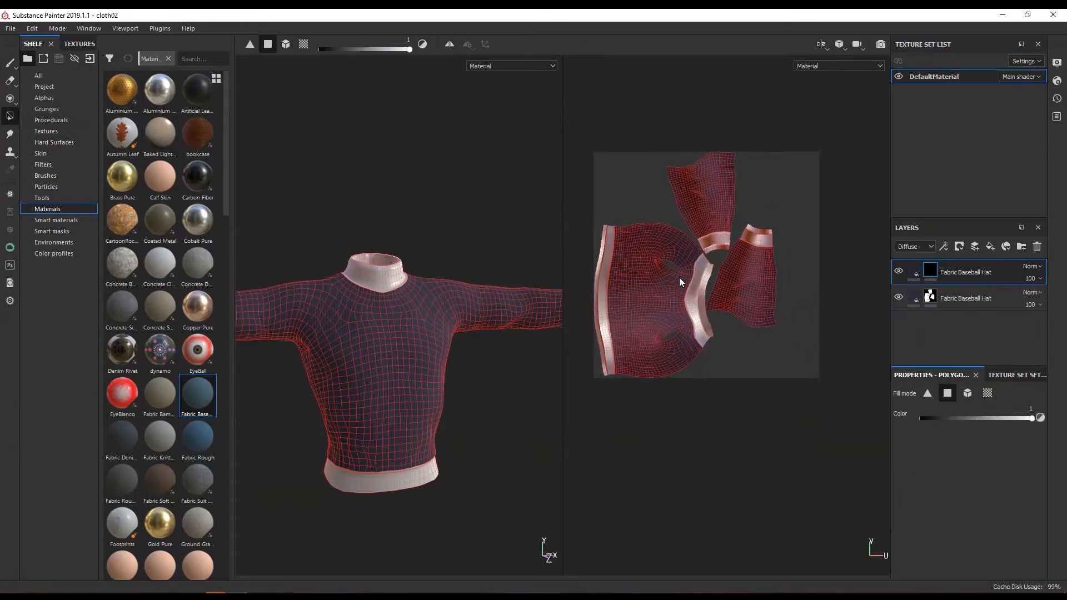
{"action": "scroll", "coordinate": [679, 278], "scroll_direction": "up", "scroll_amount": 6}
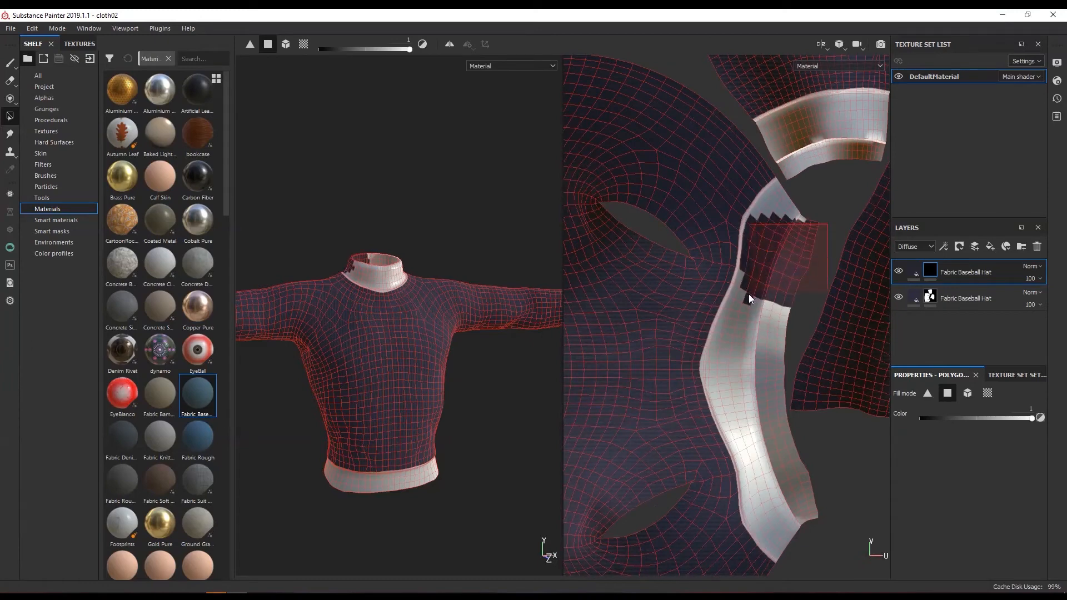
{"action": "left_click_drag", "start_coordinate": [748, 295], "coordinate": [748, 294]}
- Check the duplicated layer's colour setting and compare its fabric on the collar with the body fabric
{"action": "left_click", "coordinate": [913, 270]}
{"action": "scroll", "coordinate": [959, 549], "scroll_direction": "down", "scroll_amount": 3}
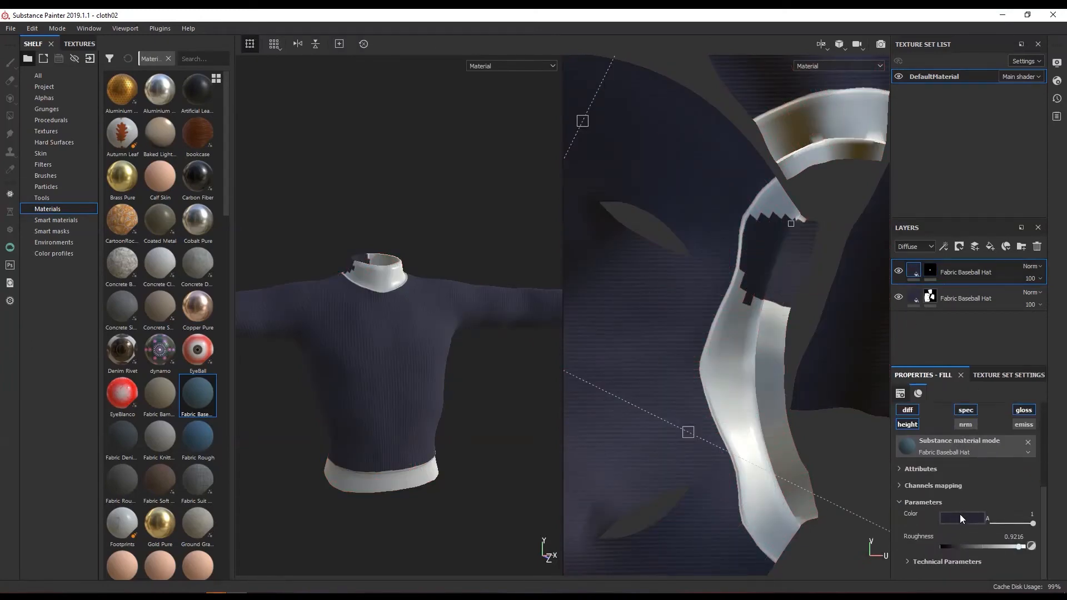
{"action": "left_click", "coordinate": [959, 515]}
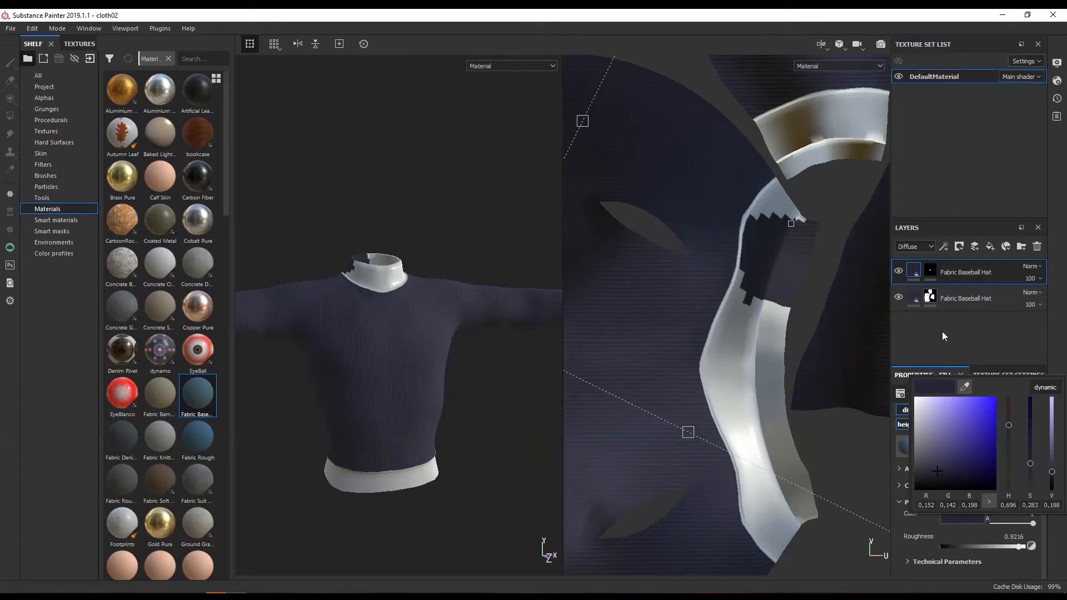
{"action": "left_click", "coordinate": [914, 271]}
{"action": "scroll", "coordinate": [375, 299], "scroll_direction": "up", "scroll_amount": 6}
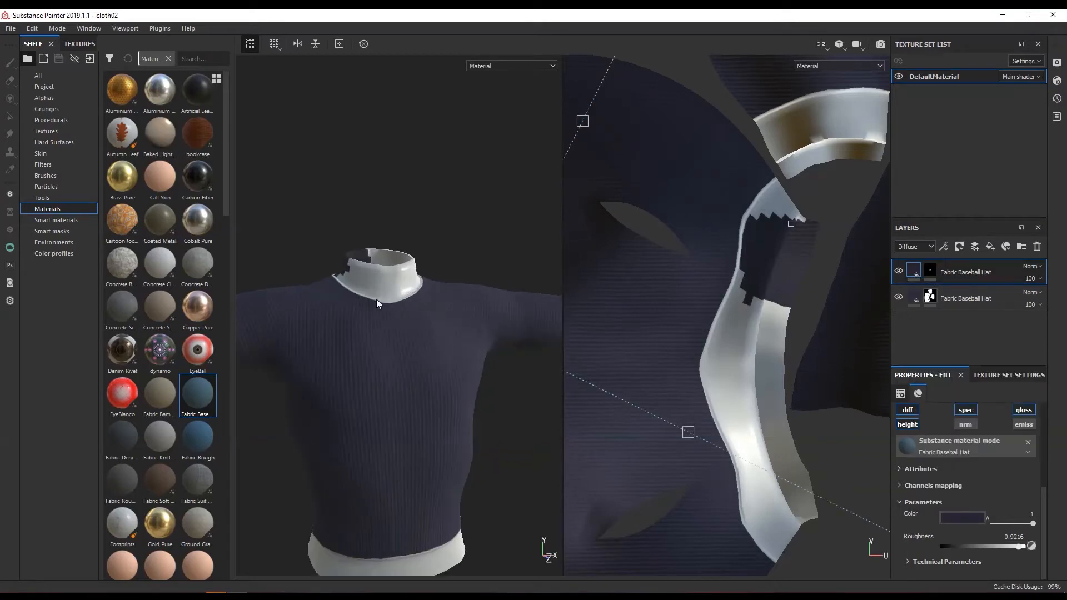
- Polygon-fill more of the collar in the duplicated Fabric Baseball Hat layer's mask
{"action": "scroll", "coordinate": [357, 278], "scroll_direction": "up", "scroll_amount": 4}
{"action": "left_click_drag", "start_coordinate": [335, 250], "coordinate": [439, 283], "text": "alt"}
{"action": "middle_click_drag", "start_coordinate": [439, 284], "coordinate": [436, 367], "text": "alt"}
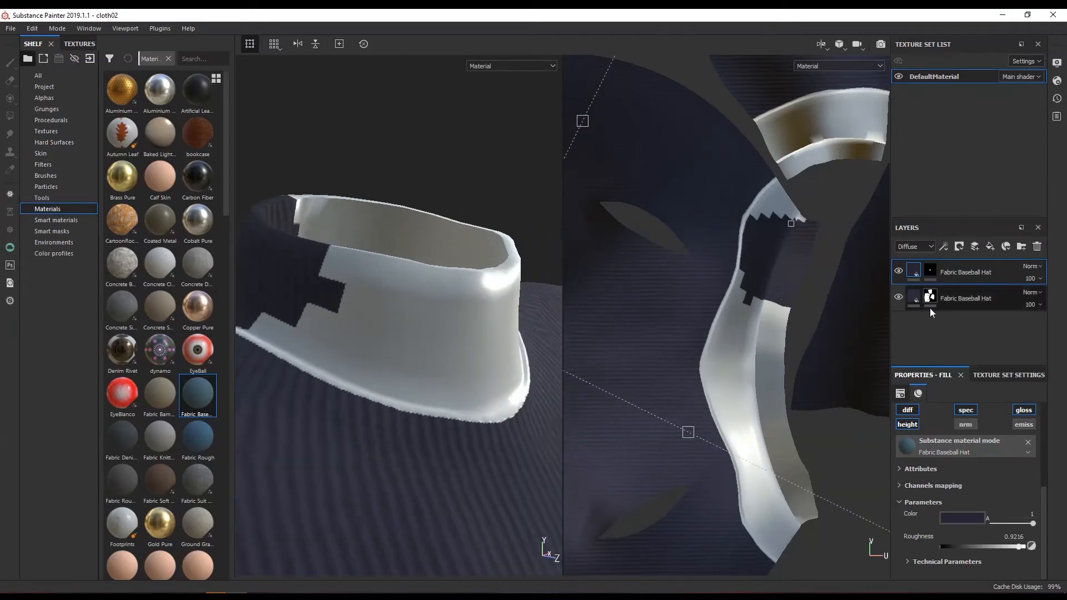
{"action": "left_click", "coordinate": [929, 272]}
{"action": "left_click_drag", "start_coordinate": [785, 303], "coordinate": [728, 381]}
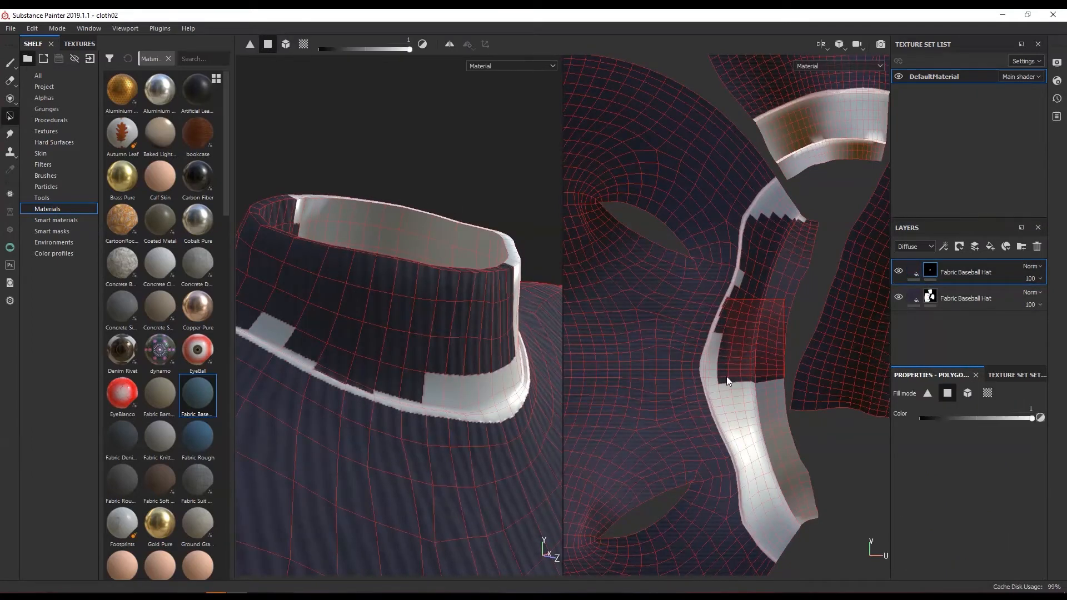
- Undo the collar fills in the duplicated fabric layer's mask
{"action": "left_click", "coordinate": [13, 63]}
{"action": "mouse_move", "coordinate": [401, 404]}
{"action": "left_mouse_down", "text": "alt"}
{"action": "mouse_move", "coordinate": [391, 398]}
{"action": "mouse_move", "coordinate": [350, 424]}
{"action": "mouse_move", "coordinate": [405, 333]}
{"action": "left_mouse_up", "text": "alt"}
{"action": "mouse_move", "coordinate": [404, 333]}
{"action": "right_mouse_down", "text": "alt"}
{"action": "mouse_move", "coordinate": [412, 323]}
{"action": "mouse_move", "coordinate": [435, 436]}
{"action": "mouse_move", "coordinate": [482, 483]}
{"action": "right_mouse_up", "text": "alt"}
{"action": "middle_click_drag", "start_coordinate": [482, 483], "coordinate": [416, 287], "text": "alt"}
{"action": "key", "text": "ctrl+z"}
{"action": "key", "text": "ctrl+z"}
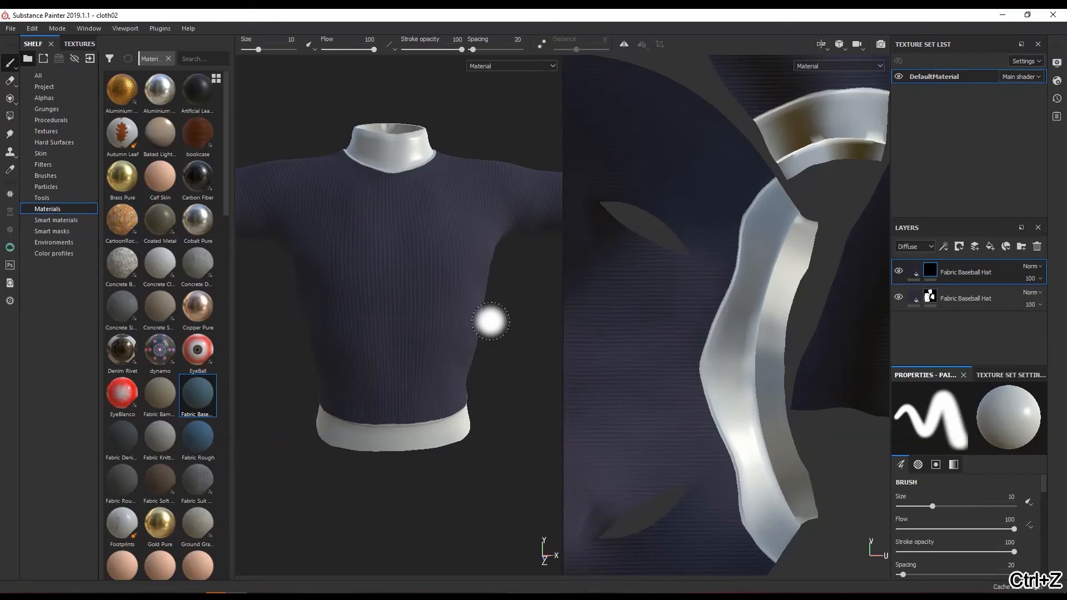
- Save the project and reopen cloth02.spp from the recent files
{"action": "left_click", "coordinate": [10, 28]}
{"action": "left_click", "coordinate": [25, 125]}
{"action": "left_click", "coordinate": [11, 28]}
{"action": "mouse_move", "coordinate": [69, 65]}
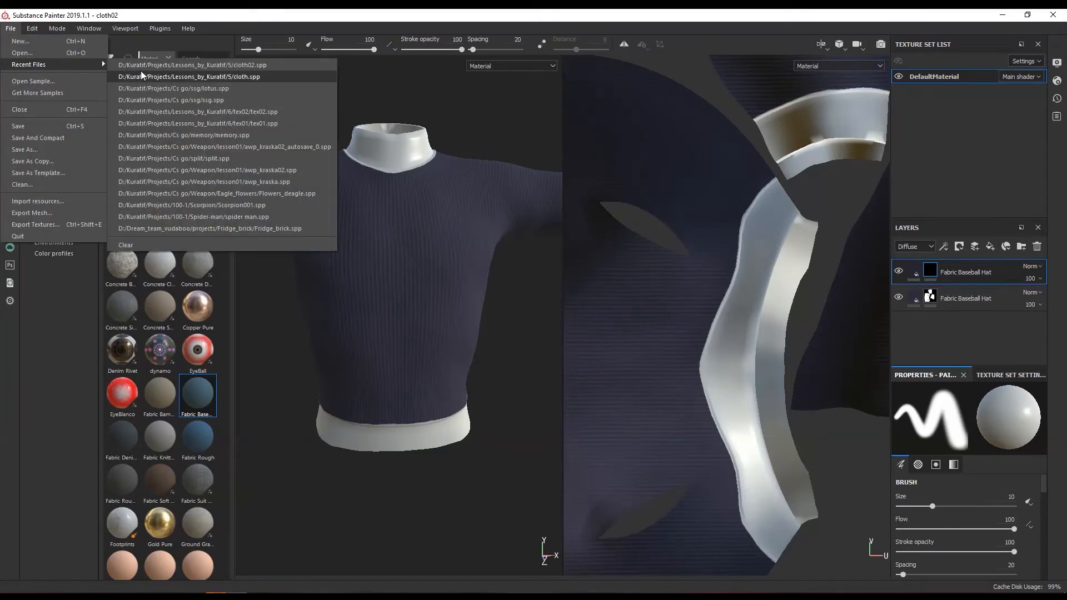
{"action": "left_click", "coordinate": [143, 68]}
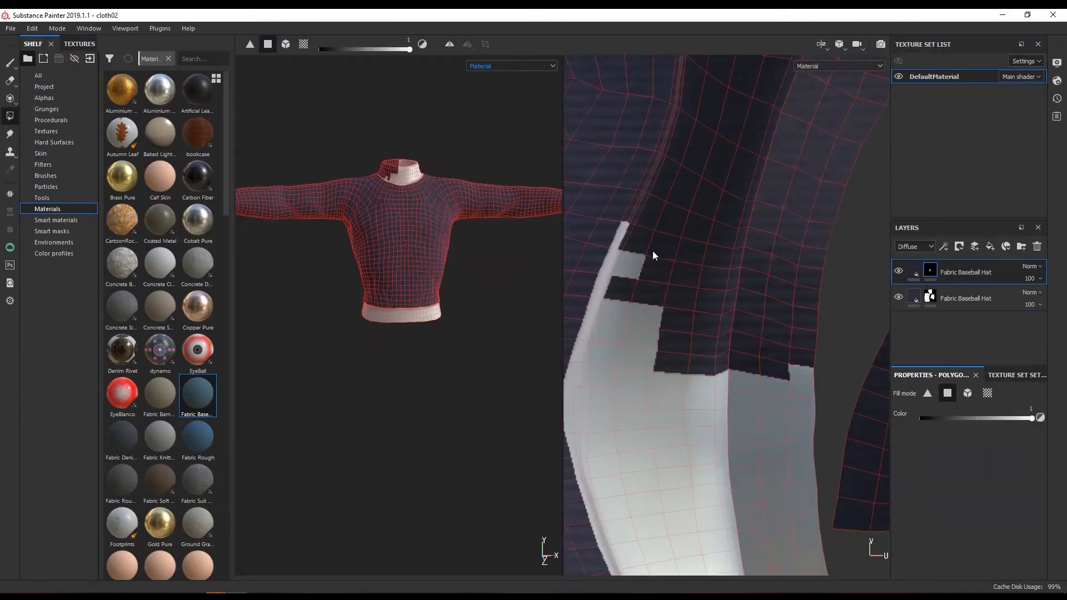
- Polygon-fill the unfilled part of the collar's UV island in the duplicated fabric layer's mask
{"action": "left_click_drag", "start_coordinate": [652, 256], "coordinate": [599, 375]}
{"action": "middle_click_drag", "start_coordinate": [603, 389], "coordinate": [624, 308], "text": "alt"}
{"action": "left_click_drag", "start_coordinate": [670, 352], "coordinate": [604, 372]}
{"action": "middle_click_drag", "start_coordinate": [674, 469], "coordinate": [642, 343], "text": "alt"}
{"action": "left_click_drag", "start_coordinate": [722, 333], "coordinate": [628, 433]}
{"action": "middle_click_drag", "start_coordinate": [639, 439], "coordinate": [630, 350], "text": "alt"}
{"action": "left_click_drag", "start_coordinate": [769, 335], "coordinate": [639, 390]}
{"action": "middle_click_drag", "start_coordinate": [714, 484], "coordinate": [650, 223], "text": "alt"}
{"action": "left_click_drag", "start_coordinate": [773, 289], "coordinate": [734, 367]}
- Polygon-fill the cuff bands of both sleeves in the duplicated fabric layer's mask, including the narrow seam rows
{"action": "scroll", "coordinate": [639, 127], "scroll_direction": "down", "scroll_amount": 3}
{"action": "middle_click_drag", "start_coordinate": [639, 127], "coordinate": [689, 250], "text": "alt"}
{"action": "left_click_drag", "start_coordinate": [847, 143], "coordinate": [597, 294]}
{"action": "scroll", "coordinate": [625, 176], "scroll_direction": "up", "scroll_amount": 3}
{"action": "scroll", "coordinate": [626, 175], "scroll_direction": "up", "scroll_amount": 2}
{"action": "left_click_drag", "start_coordinate": [626, 176], "coordinate": [778, 167]}
{"action": "middle_click_drag", "start_coordinate": [867, 178], "coordinate": [805, 192], "text": "alt"}
{"action": "scroll", "coordinate": [804, 192], "scroll_direction": "down", "scroll_amount": 3}
{"action": "left_click_drag", "start_coordinate": [600, 183], "coordinate": [710, 245]}
{"action": "middle_click_drag", "start_coordinate": [710, 245], "coordinate": [799, 258], "text": "alt"}
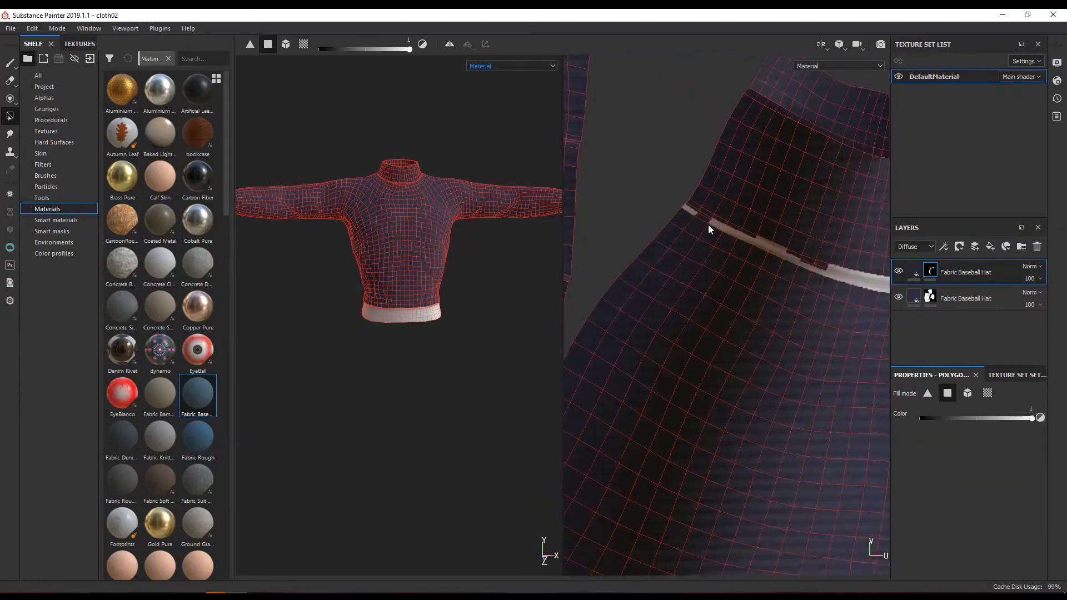
{"action": "scroll", "coordinate": [799, 258], "scroll_direction": "up", "scroll_amount": 2}
{"action": "left_click_drag", "start_coordinate": [764, 241], "coordinate": [843, 268]}
{"action": "scroll", "coordinate": [843, 273], "scroll_direction": "up", "scroll_amount": 2}
{"action": "left_click_drag", "start_coordinate": [772, 268], "coordinate": [804, 289]}
- Polygon-fill the full length of the waist hem band in the duplicated fabric layer's mask
{"action": "scroll", "coordinate": [805, 288], "scroll_direction": "down", "scroll_amount": 5}
{"action": "middle_click_drag", "start_coordinate": [655, 301], "coordinate": [766, 267], "text": "alt"}
{"action": "scroll", "coordinate": [655, 302], "scroll_direction": "up", "scroll_amount": 3}
{"action": "left_click_drag", "start_coordinate": [634, 478], "coordinate": [675, 155]}
{"action": "middle_click_drag", "start_coordinate": [675, 389], "coordinate": [675, 183], "text": "alt"}
{"action": "left_click_drag", "start_coordinate": [645, 221], "coordinate": [695, 551]}
{"action": "scroll", "coordinate": [681, 277], "scroll_direction": "up", "scroll_amount": 3}
{"action": "scroll", "coordinate": [681, 278], "scroll_direction": "up", "scroll_amount": 3}
{"action": "left_click_drag", "start_coordinate": [610, 211], "coordinate": [625, 260]}
{"action": "middle_click_drag", "start_coordinate": [639, 167], "coordinate": [635, 324], "text": "alt"}
{"action": "left_click_drag", "start_coordinate": [638, 273], "coordinate": [665, 383]}
{"action": "middle_click_drag", "start_coordinate": [639, 544], "coordinate": [632, 395], "text": "alt"}
{"action": "scroll", "coordinate": [631, 395], "scroll_direction": "down", "scroll_amount": 2}
{"action": "left_click_drag", "start_coordinate": [631, 209], "coordinate": [680, 522]}
{"action": "middle_click_drag", "start_coordinate": [680, 522], "coordinate": [624, 278], "text": "alt"}
{"action": "middle_click_drag", "start_coordinate": [661, 467], "coordinate": [631, 250], "text": "alt"}
{"action": "left_click_drag", "start_coordinate": [627, 248], "coordinate": [674, 489]}
- Add a fill layer above the fabric layers and give it a black mask
{"action": "scroll", "coordinate": [674, 335], "scroll_direction": "down", "scroll_amount": 6}
{"action": "left_click_drag", "start_coordinate": [487, 250], "coordinate": [481, 289], "text": "alt"}
{"action": "left_click", "coordinate": [913, 270]}
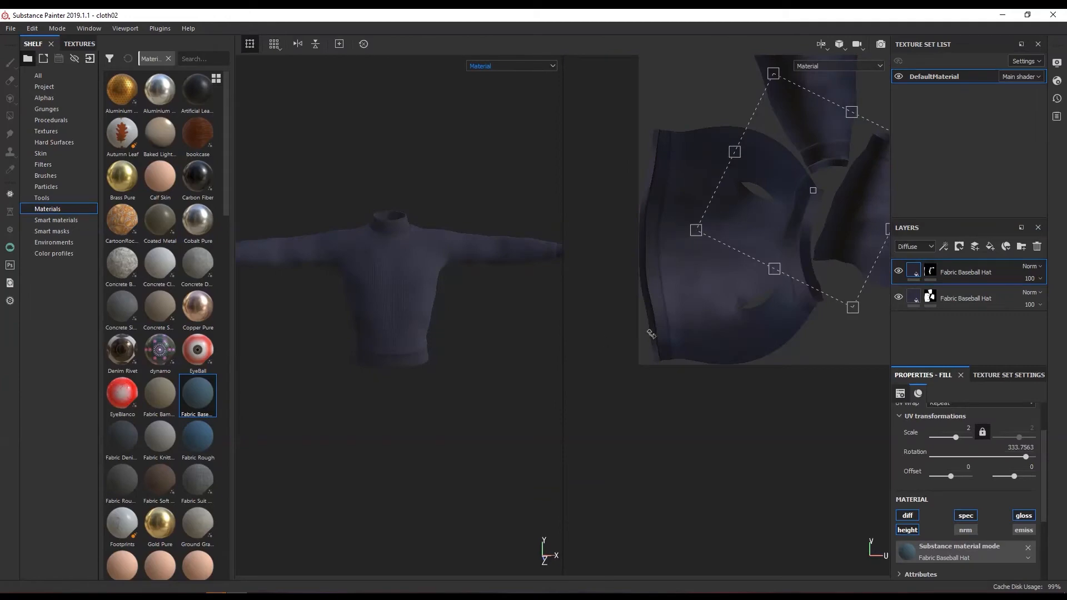
{"action": "left_click", "coordinate": [989, 251]}
{"action": "right_click", "coordinate": [914, 271]}
{"action": "left_click", "coordinate": [928, 288]}
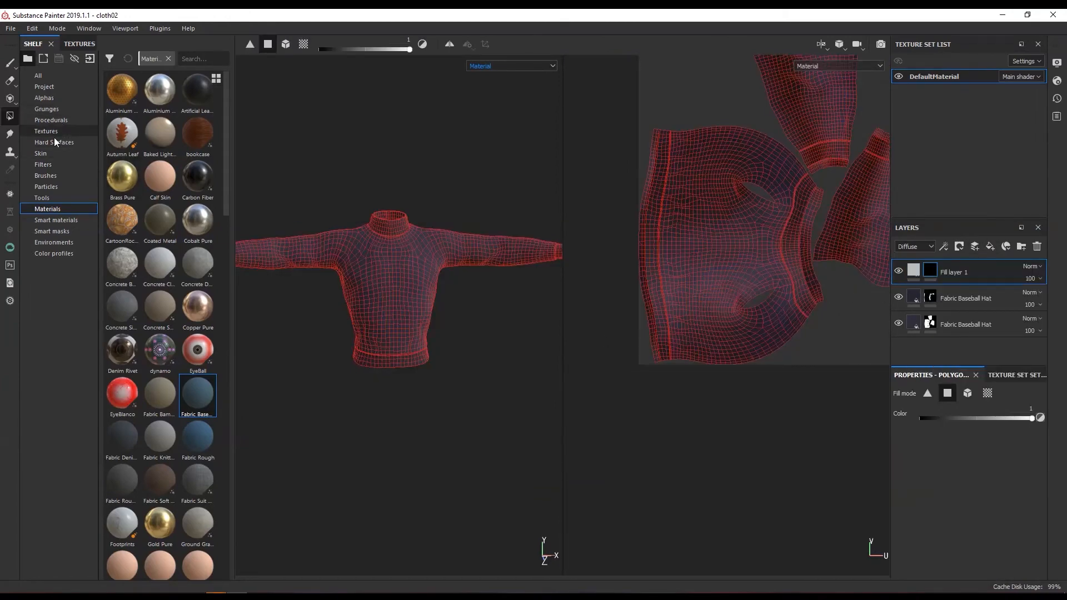
- Paint cracks across the body and sleeves in the new fill layer's mask with the Fracture particle brush
{"action": "left_click", "coordinate": [52, 186]}
{"action": "left_click", "coordinate": [155, 142]}
{"action": "left_click", "coordinate": [12, 65]}
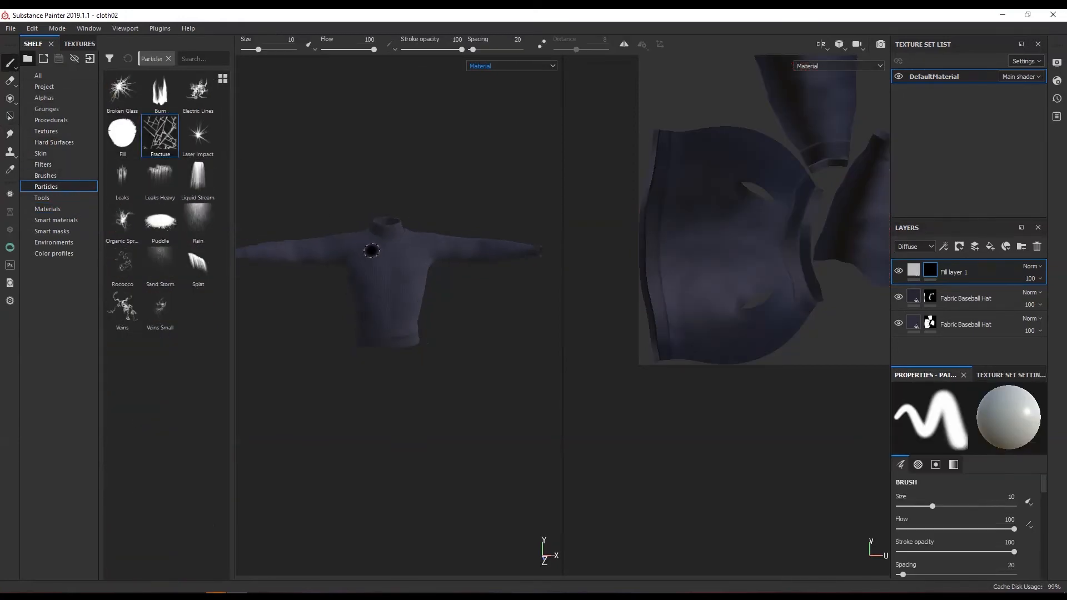
{"action": "left_click", "coordinate": [152, 140]}
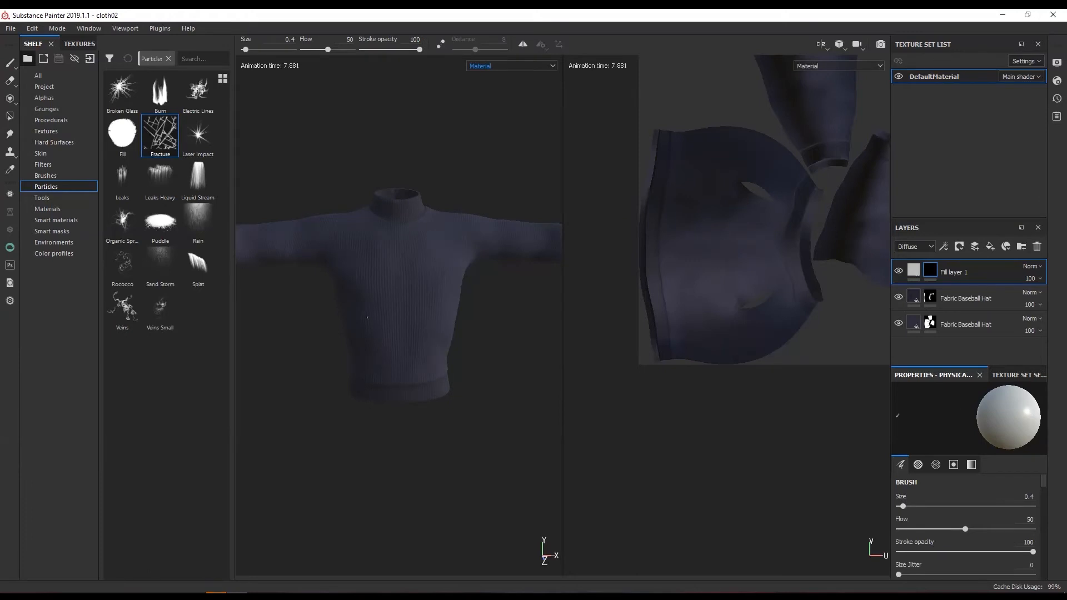
{"action": "left_click_drag", "start_coordinate": [373, 318], "coordinate": [494, 237]}
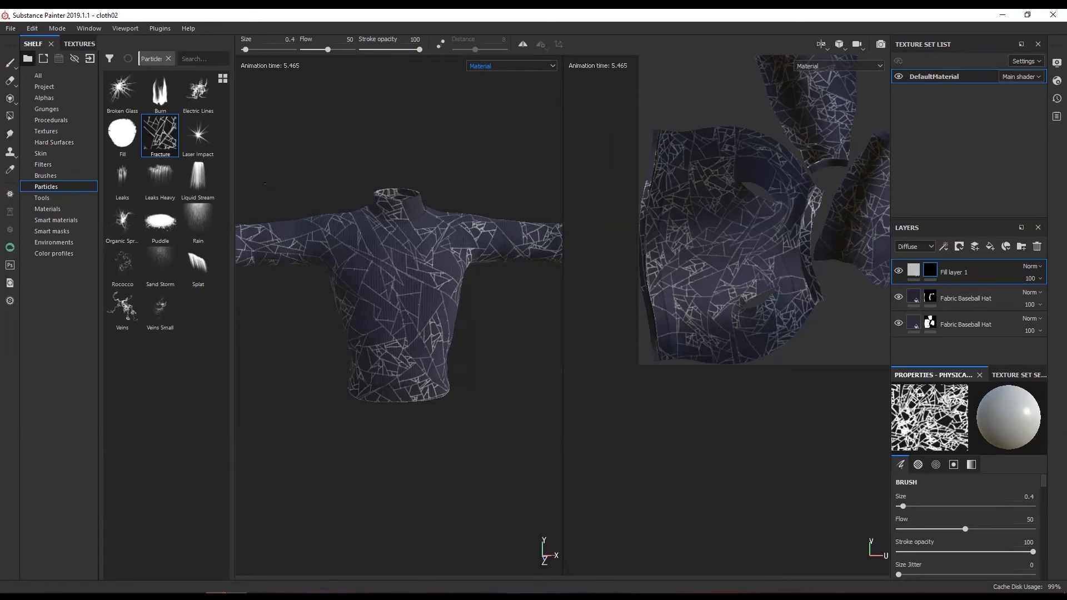
{"action": "right_click", "coordinate": [934, 272]}
{"action": "left_click", "coordinate": [929, 266]}
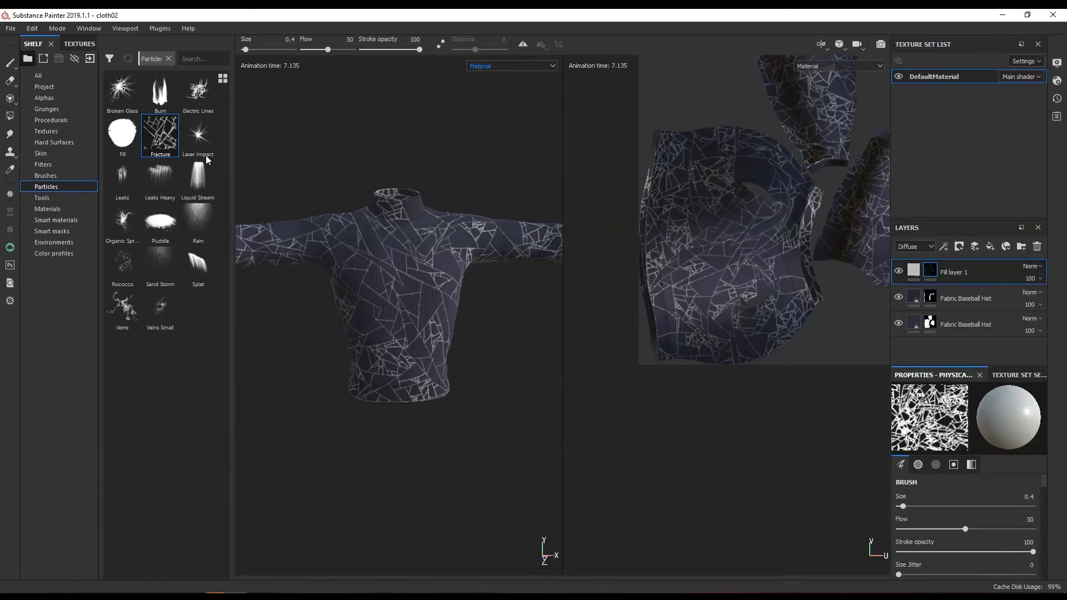
- Set the polygon fill value to 0 and erase the cracks from the collar in the fill layer's mask
{"action": "left_click", "coordinate": [10, 118]}
{"action": "scroll", "coordinate": [265, 171], "scroll_direction": "up", "scroll_amount": 5}
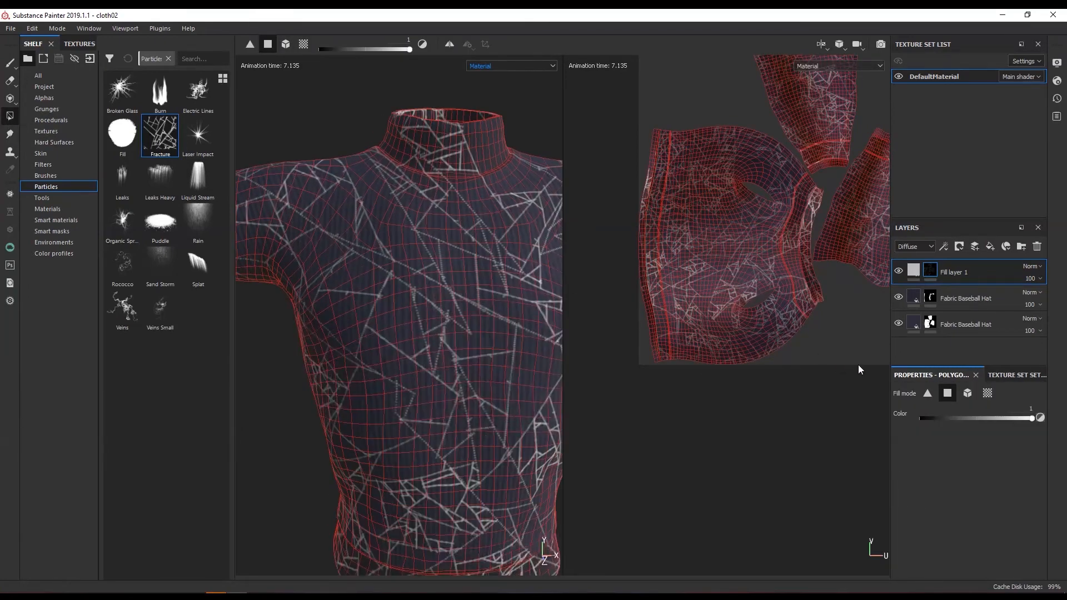
{"action": "scroll", "coordinate": [438, 139], "scroll_direction": "up", "scroll_amount": 3}
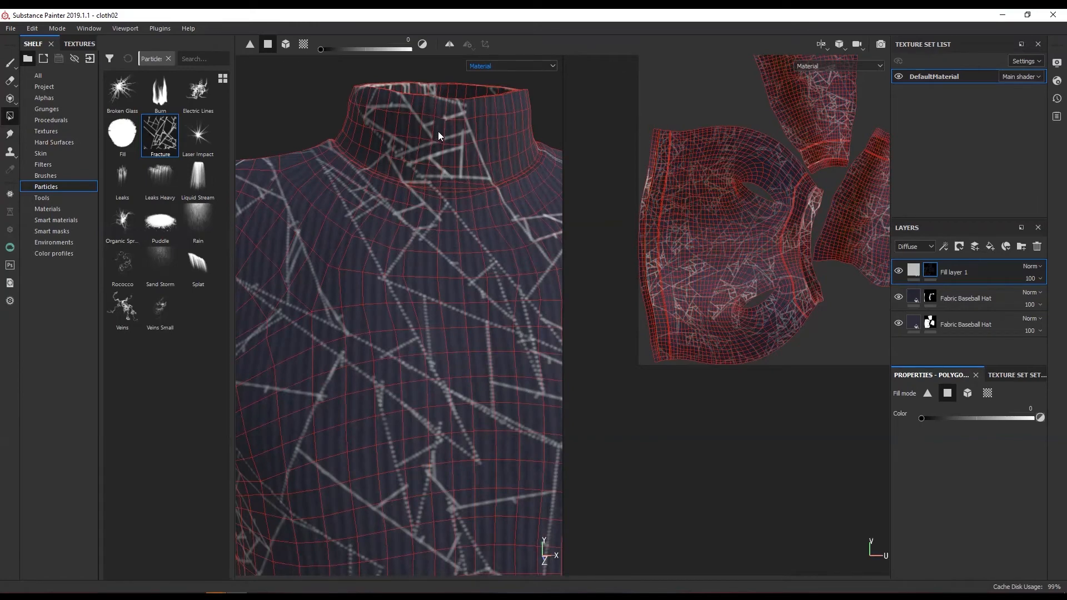
{"action": "scroll", "coordinate": [465, 133], "scroll_direction": "up", "scroll_amount": 2}
{"action": "mouse_move", "coordinate": [479, 149]}
{"action": "left_mouse_down", "text": "alt"}
{"action": "mouse_move", "coordinate": [468, 158]}
{"action": "mouse_move", "coordinate": [447, 141]}
{"action": "mouse_move", "coordinate": [438, 157]}
{"action": "left_mouse_up", "text": "alt"}
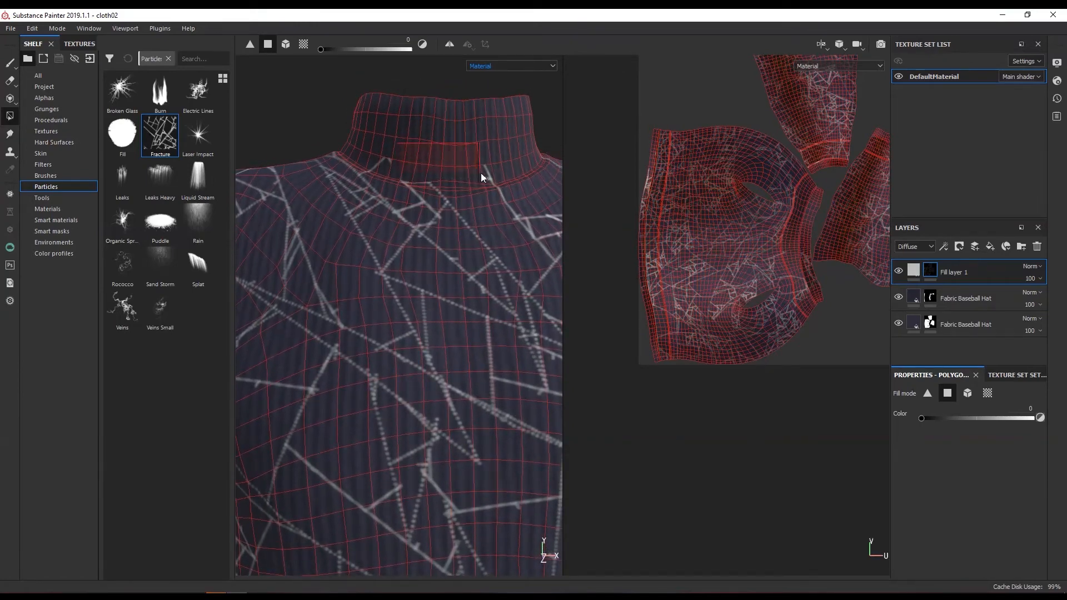
{"action": "scroll", "coordinate": [805, 203], "scroll_direction": "up", "scroll_amount": 5}
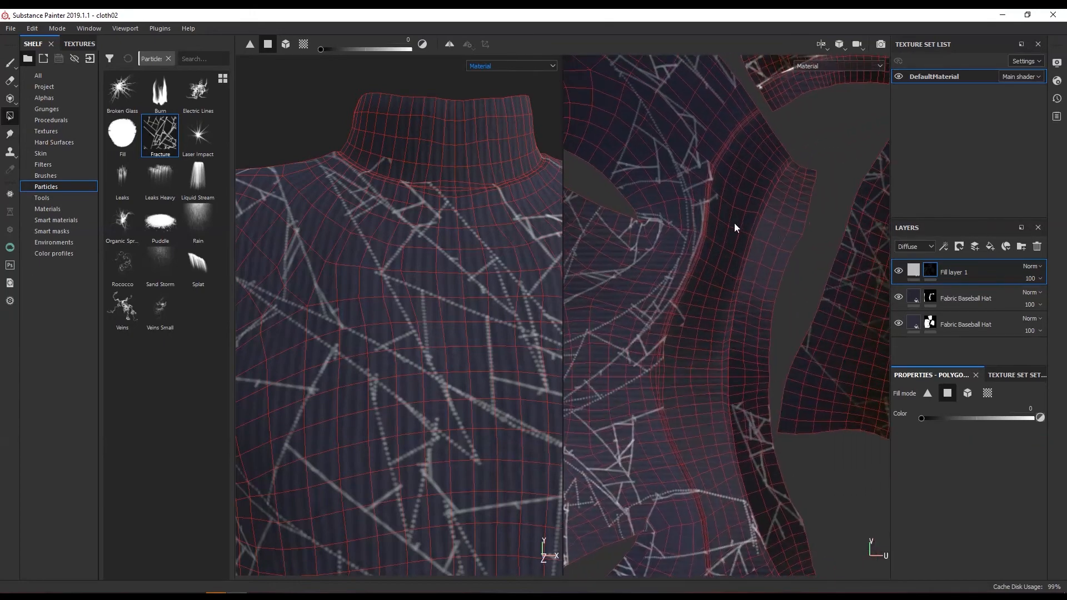
- Show the mask in the viewports and erase the cracks from one sleeve's cuff band
{"action": "left_click", "coordinate": [495, 66]}
{"action": "left_click", "coordinate": [509, 122]}
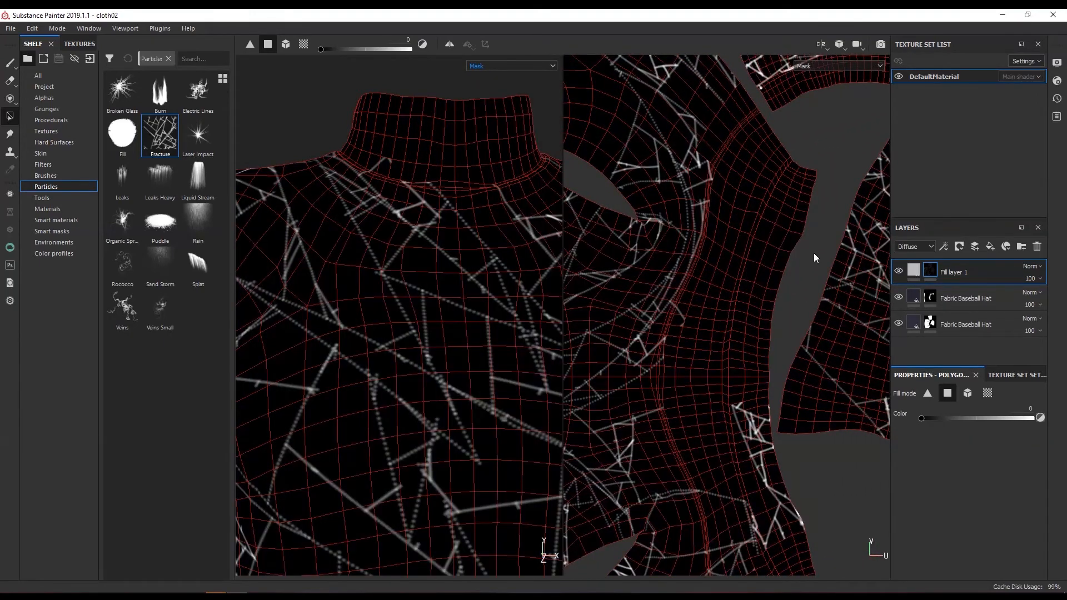
{"action": "middle_click_drag", "start_coordinate": [808, 159], "coordinate": [621, 368]}
{"action": "scroll", "coordinate": [680, 234], "scroll_direction": "up", "scroll_amount": 3}
{"action": "scroll", "coordinate": [682, 235], "scroll_direction": "down", "scroll_amount": 6}
{"action": "scroll", "coordinate": [681, 235], "scroll_direction": "up", "scroll_amount": 2}
{"action": "left_click_drag", "start_coordinate": [681, 309], "coordinate": [717, 335]}
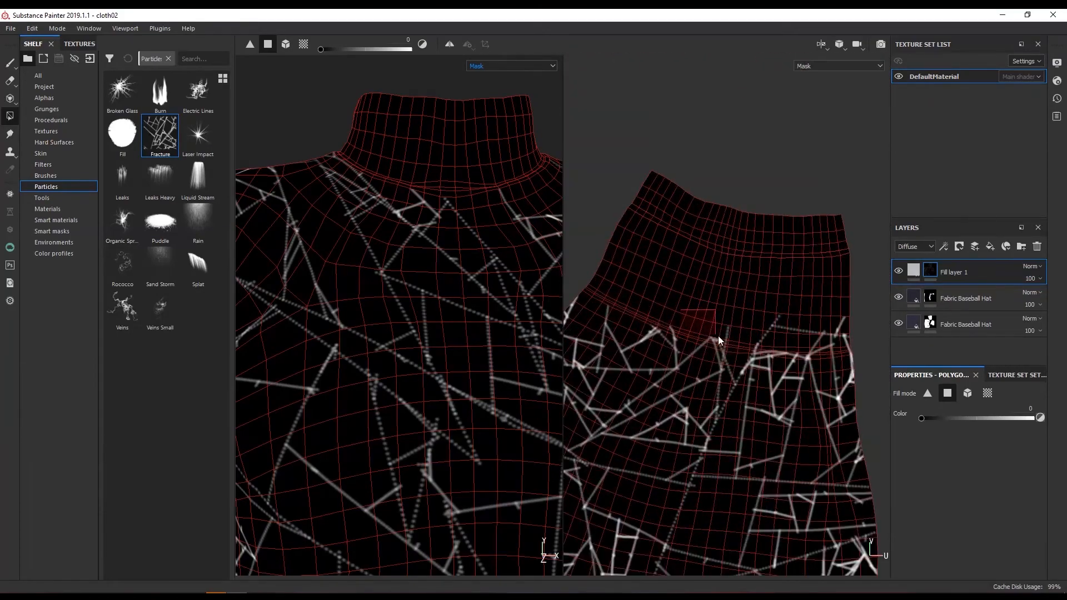
{"action": "middle_click_drag", "start_coordinate": [777, 336], "coordinate": [643, 301], "text": "alt"}
{"action": "left_click_drag", "start_coordinate": [643, 301], "coordinate": [691, 341]}
{"action": "middle_click_drag", "start_coordinate": [691, 341], "coordinate": [642, 278], "text": "alt"}
- Erase the cracks from the other sleeve's cuff and the waist hem in the mask
{"action": "scroll", "coordinate": [672, 272], "scroll_direction": "down", "scroll_amount": 3}
{"action": "scroll", "coordinate": [835, 235], "scroll_direction": "up", "scroll_amount": 5}
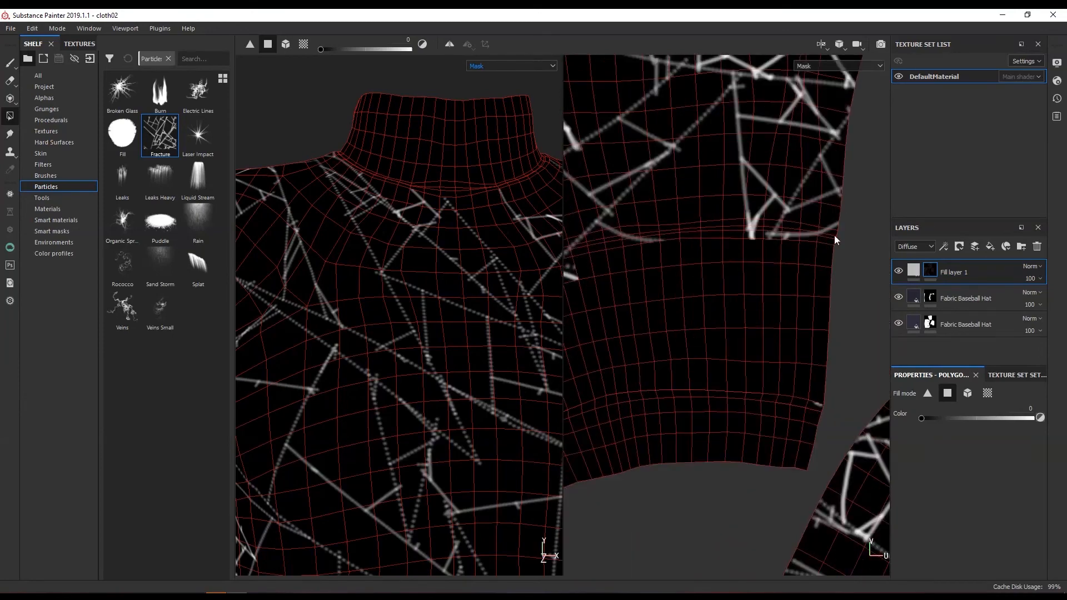
{"action": "scroll", "coordinate": [737, 221], "scroll_direction": "down", "scroll_amount": 4}
{"action": "scroll", "coordinate": [639, 375], "scroll_direction": "up", "scroll_amount": 2}
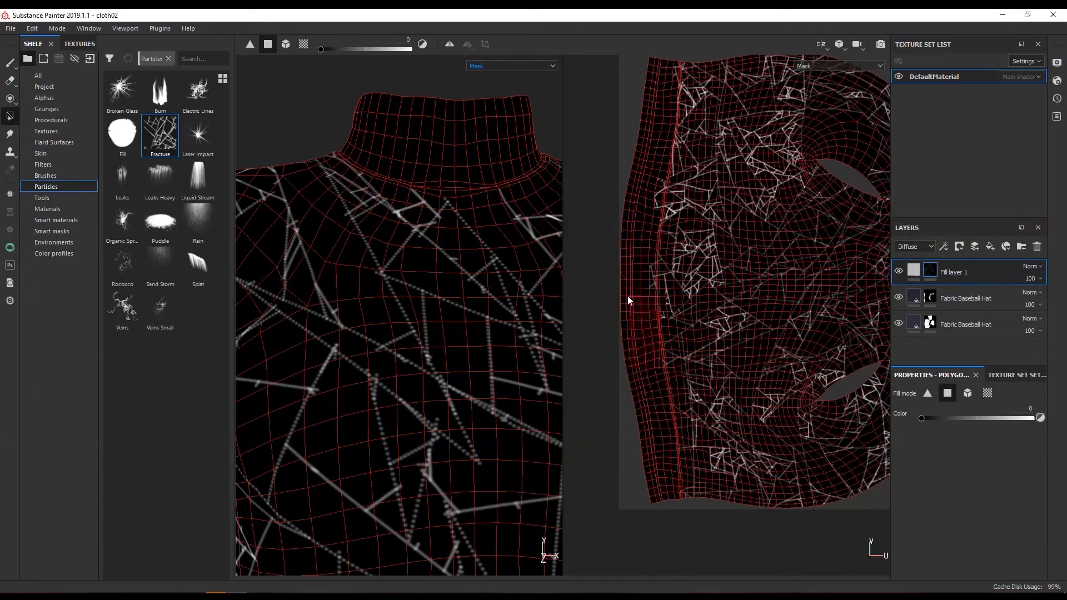
{"action": "scroll", "coordinate": [666, 189], "scroll_direction": "down", "scroll_amount": 4}
- Set the crack fill layer's diffuse colour to a muted bluish purple
{"action": "left_click", "coordinate": [913, 270]}
{"action": "left_click", "coordinate": [979, 440]}
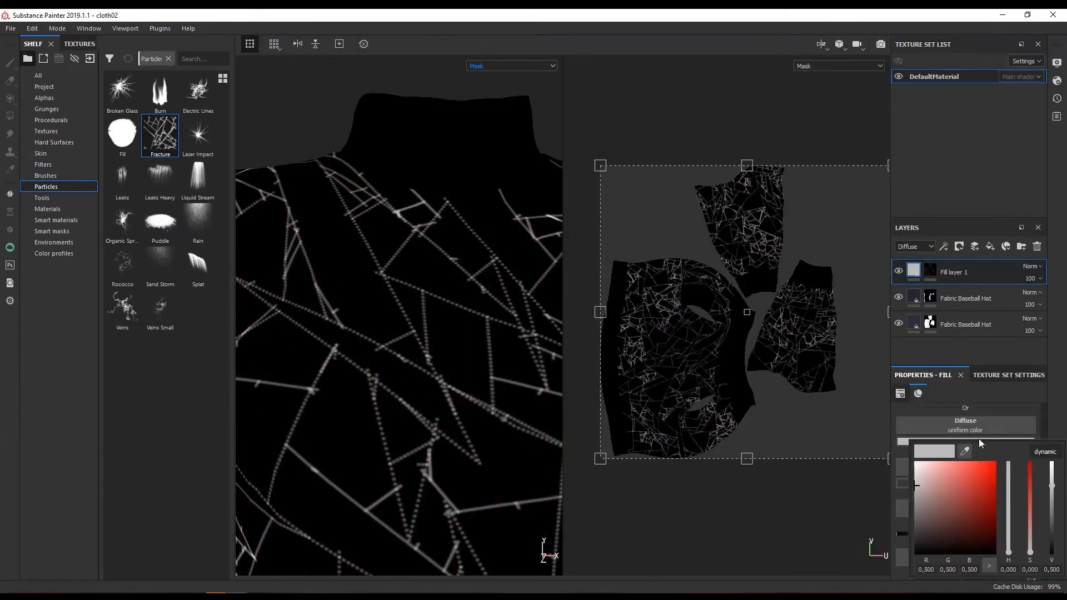
{"action": "type", "text": "1"}
{"action": "type", "text": "1"}
{"action": "left_click_drag", "start_coordinate": [945, 570], "coordinate": [979, 568]}
{"action": "type", "text": "15"}
- Return the viewports to the Material display and check the tinted cracks on the jacket
{"action": "left_click", "coordinate": [512, 66]}
{"action": "left_click", "coordinate": [515, 84]}
{"action": "scroll", "coordinate": [458, 272], "scroll_direction": "down", "scroll_amount": 6}
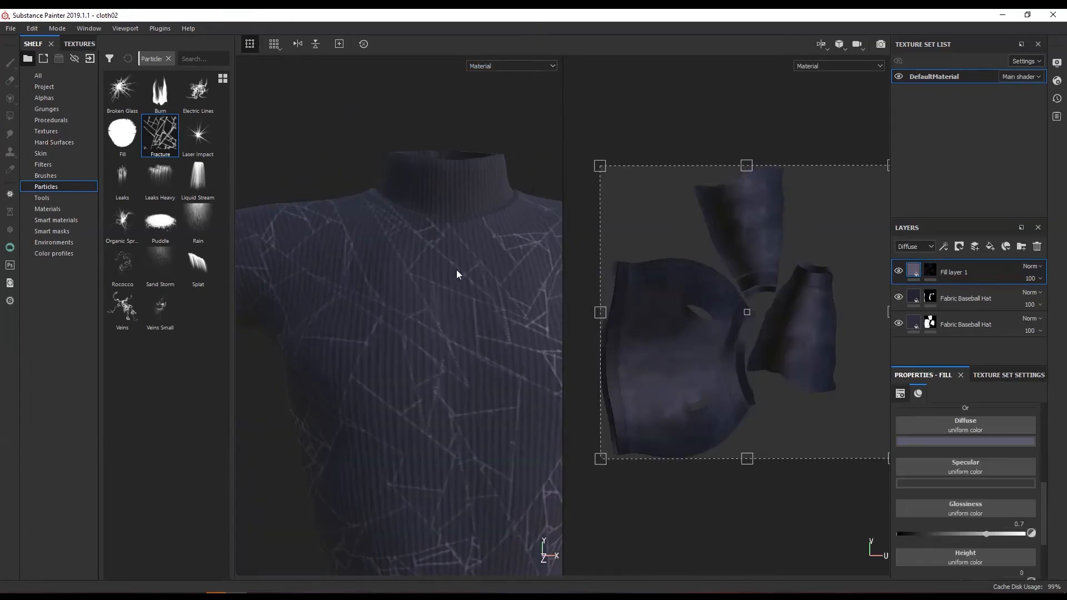
{"action": "left_click_drag", "start_coordinate": [458, 276], "coordinate": [470, 333], "text": "alt"}
{"action": "left_click_drag", "start_coordinate": [514, 375], "coordinate": [455, 352], "text": "alt"}
{"action": "middle_click_drag", "start_coordinate": [455, 351], "coordinate": [450, 369], "text": "alt"}
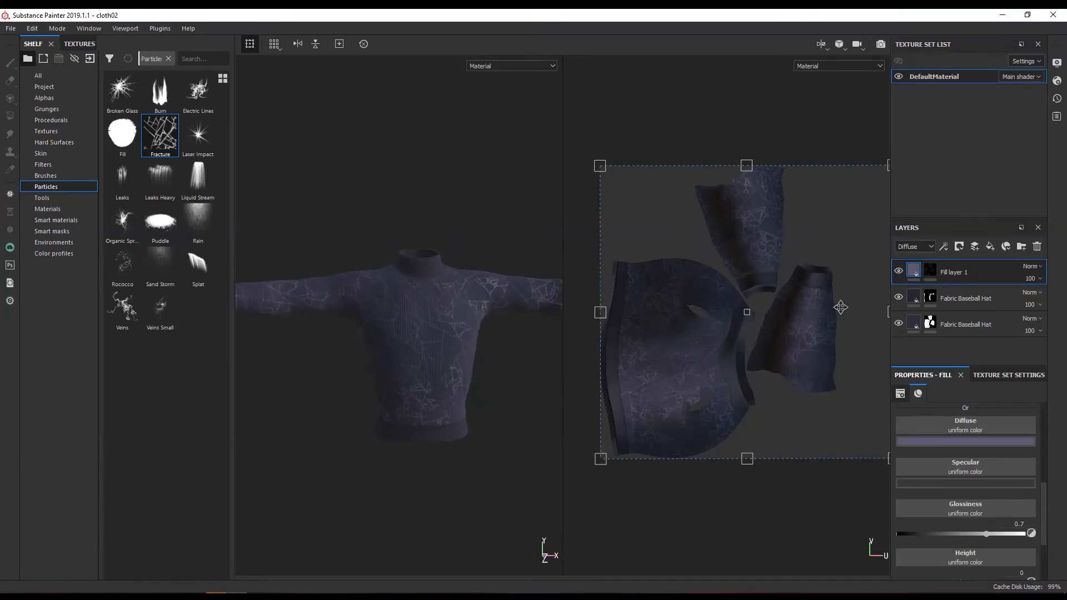
- Add another fill layer with a black mask on top and choose the Lightning alpha
{"action": "left_click", "coordinate": [989, 247]}
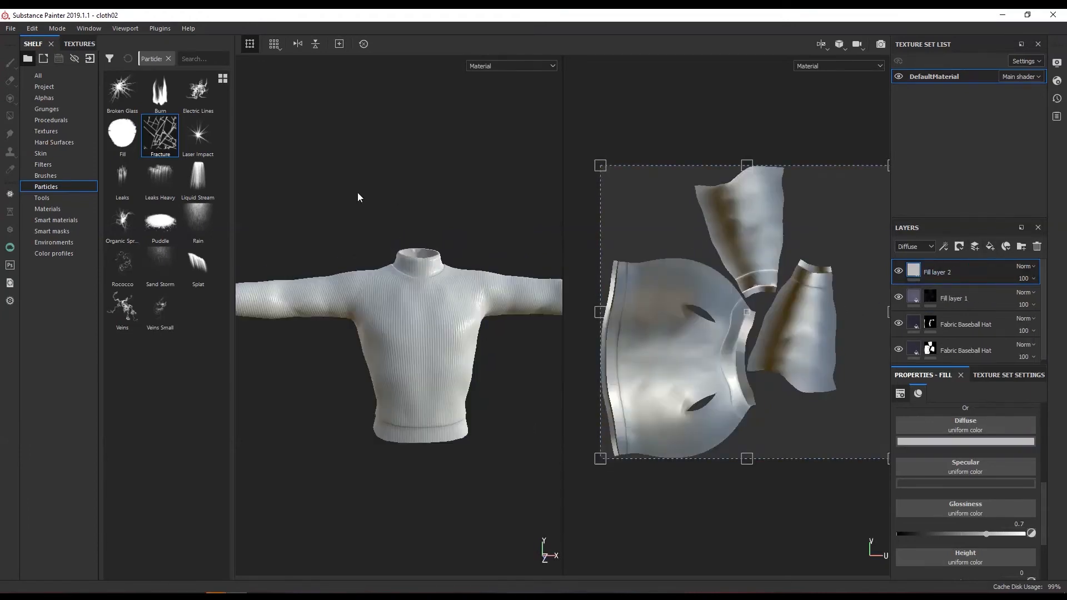
{"action": "left_click", "coordinate": [45, 97]}
{"action": "scroll", "coordinate": [198, 371], "scroll_direction": "down", "scroll_amount": 10}
{"action": "right_click", "coordinate": [913, 270]}
{"action": "left_click", "coordinate": [935, 287]}
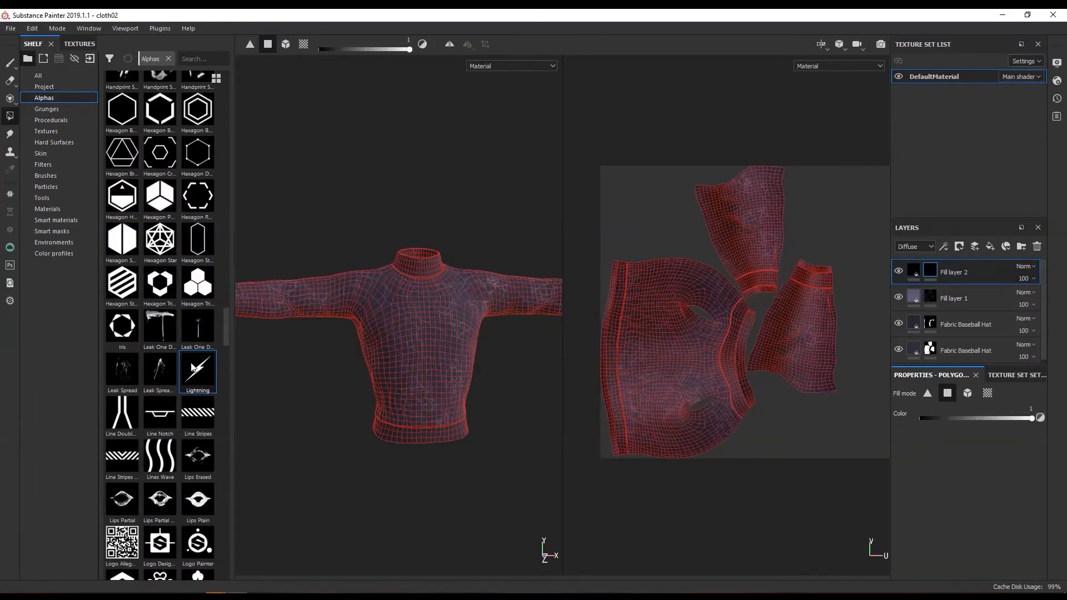
- Set the brush size to 12.3 and stamp a single lightning bolt on the chest in the new layer's mask
{"action": "left_click", "coordinate": [10, 63]}
{"action": "scroll", "coordinate": [334, 80], "scroll_direction": "up", "scroll_amount": 5}
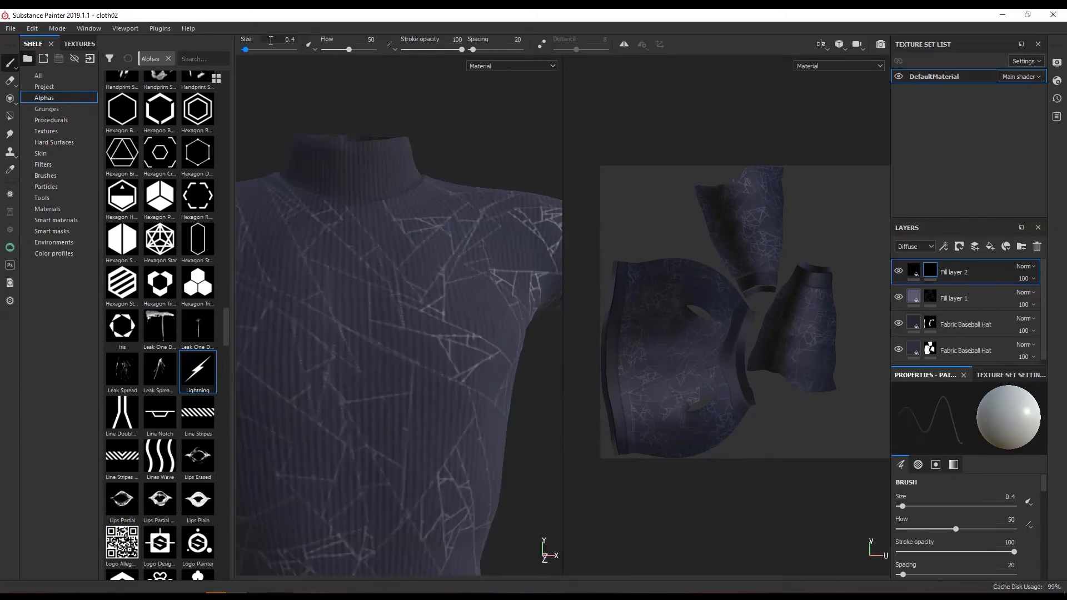
{"action": "left_click_drag", "start_coordinate": [248, 49], "coordinate": [260, 50]}
{"action": "key", "text": "ctrl"}
{"action": "mouse_move", "coordinate": [444, 340]}
{"action": "left_mouse_down", "text": "ctrl"}
{"action": "mouse_move", "coordinate": [447, 286]}
{"action": "mouse_move", "coordinate": [462, 285]}
{"action": "left_mouse_up", "text": "ctrl"}
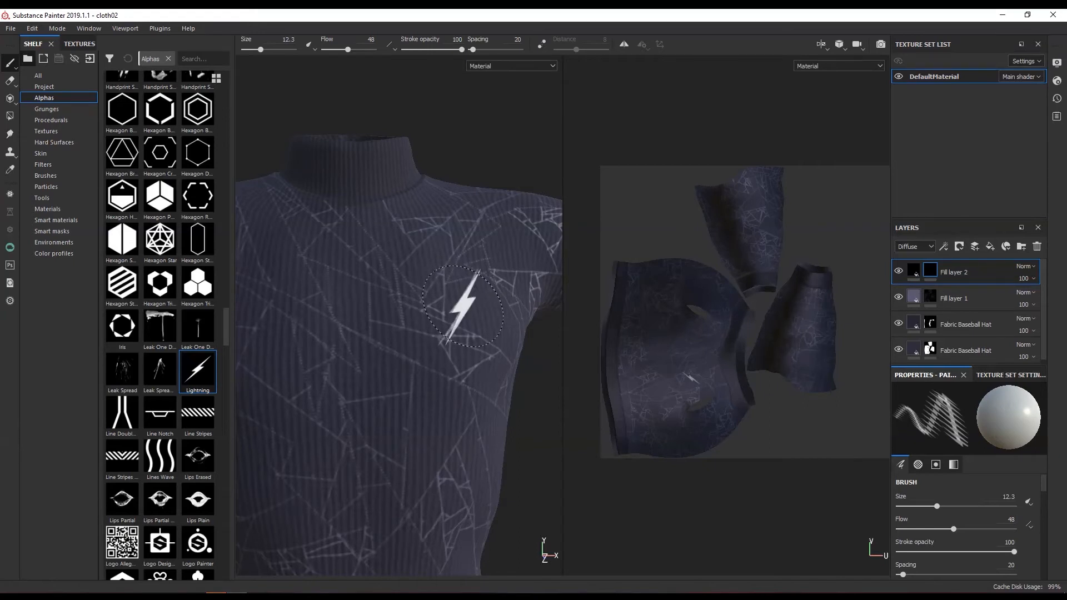
{"action": "left_click", "coordinate": [463, 306]}
{"action": "key", "text": "f"}
- Keep only the diffuse channel active on the lightning layer and set its colour to white
{"action": "left_click", "coordinate": [915, 272]}
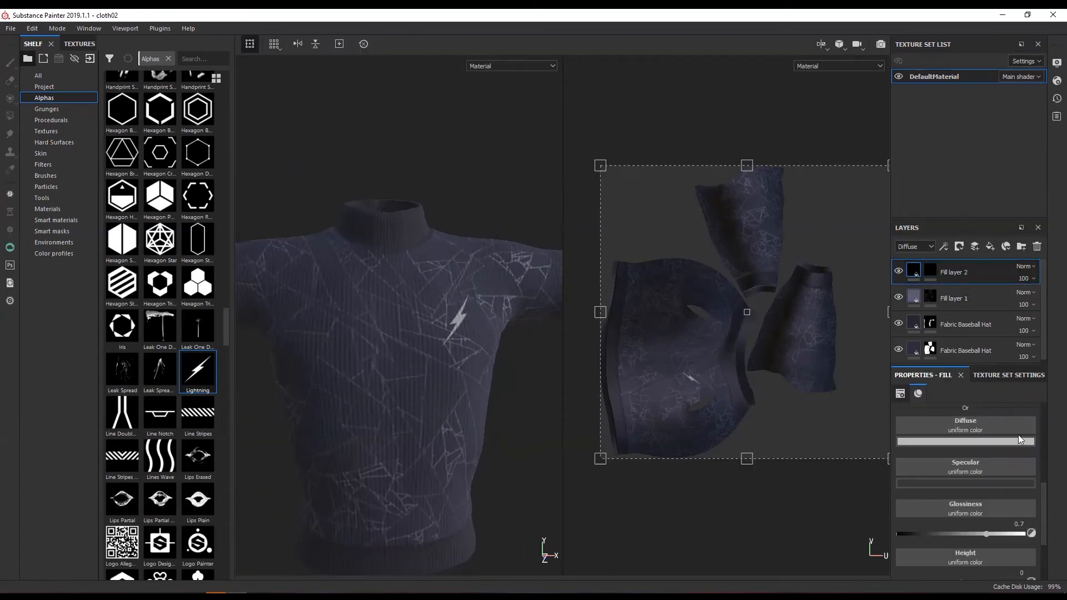
{"action": "scroll", "coordinate": [981, 433], "scroll_direction": "up", "scroll_amount": 5}
{"action": "left_click", "coordinate": [966, 500]}
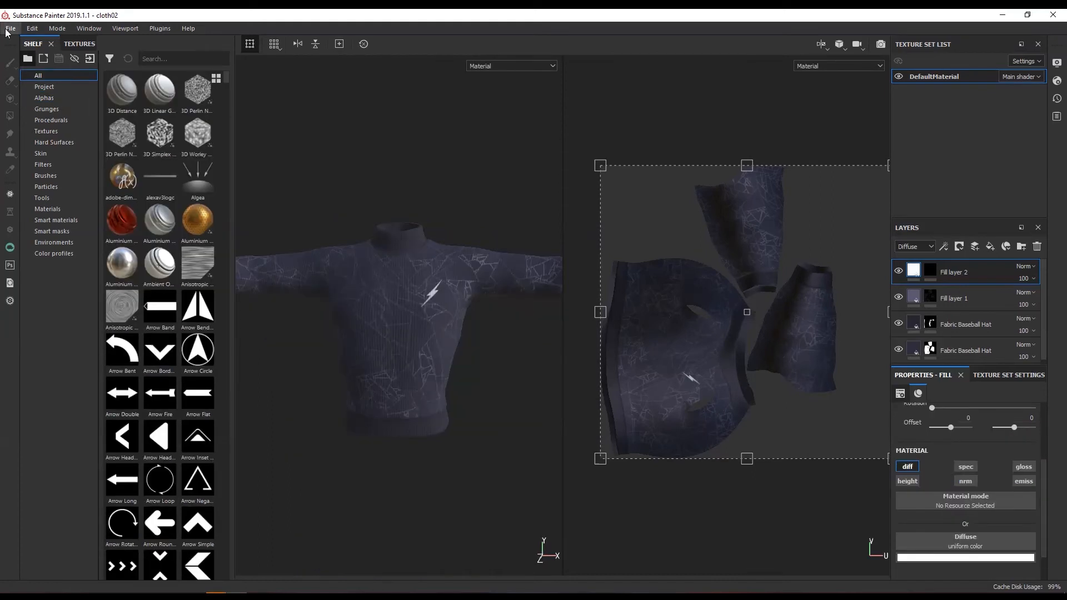
- Open the texture export settings and go through the output folder, file format and bit depth options
{"action": "left_click", "coordinate": [10, 28]}
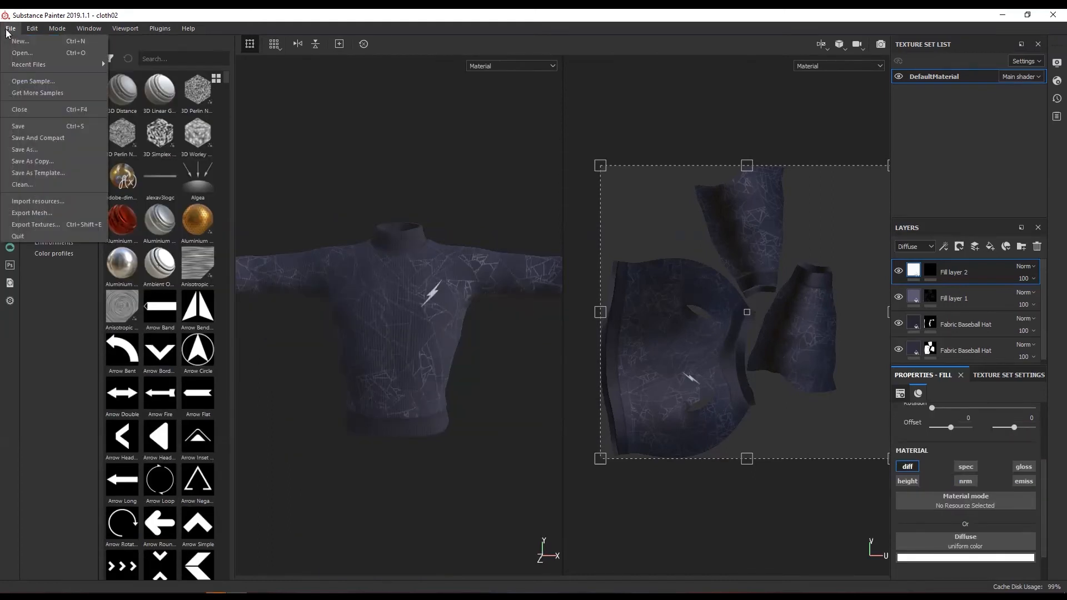
{"action": "left_click", "coordinate": [73, 225]}
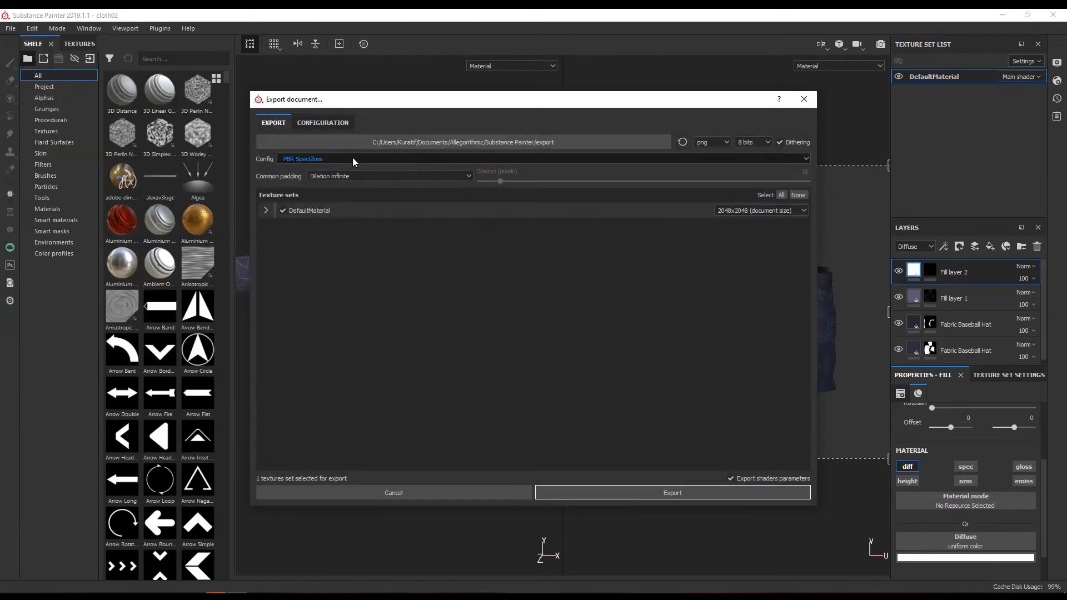
{"action": "left_click", "coordinate": [429, 143]}
{"action": "left_click", "coordinate": [679, 402]}
{"action": "left_click", "coordinate": [721, 142]}
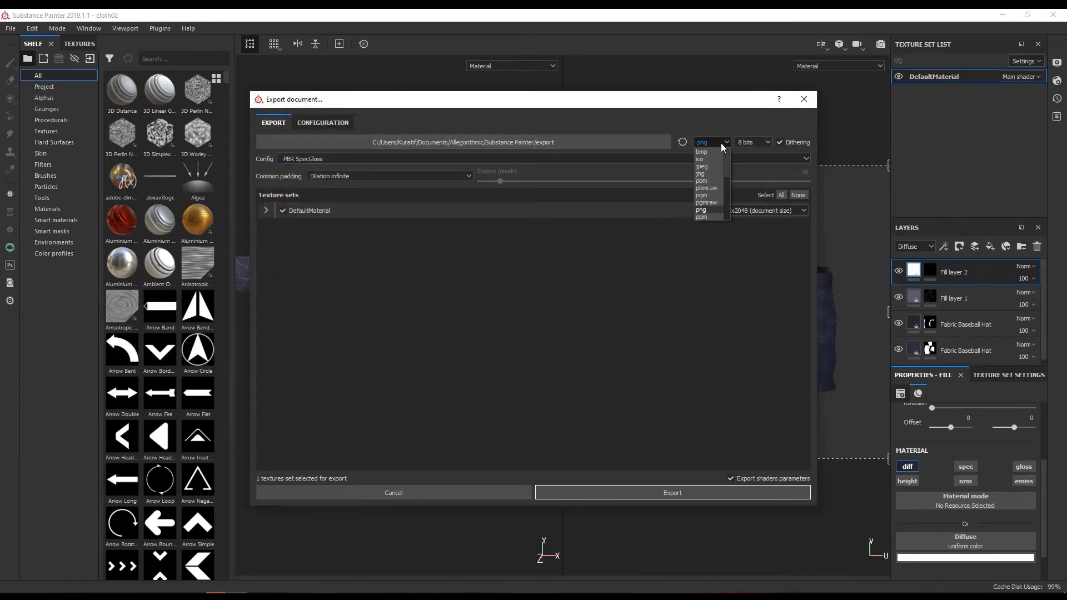
{"action": "left_click", "coordinate": [721, 142]}
{"action": "left_click", "coordinate": [749, 140]}
{"action": "left_click", "coordinate": [751, 156]}
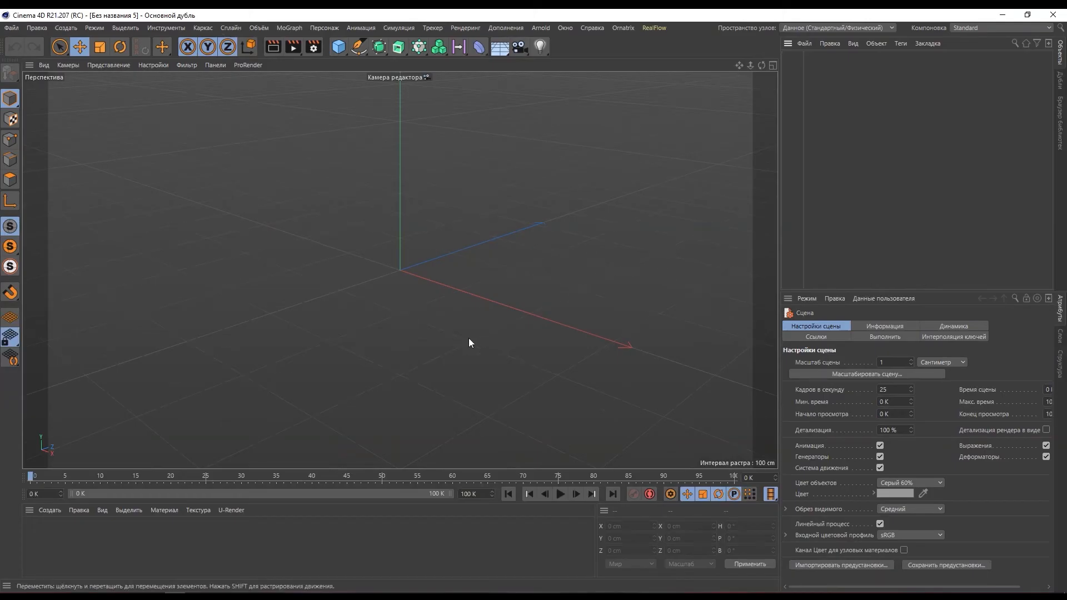
- Open gen_UV.fbx in Cinema 4D, accepting the FBX import options
{"action": "left_click", "coordinate": [11, 28]}
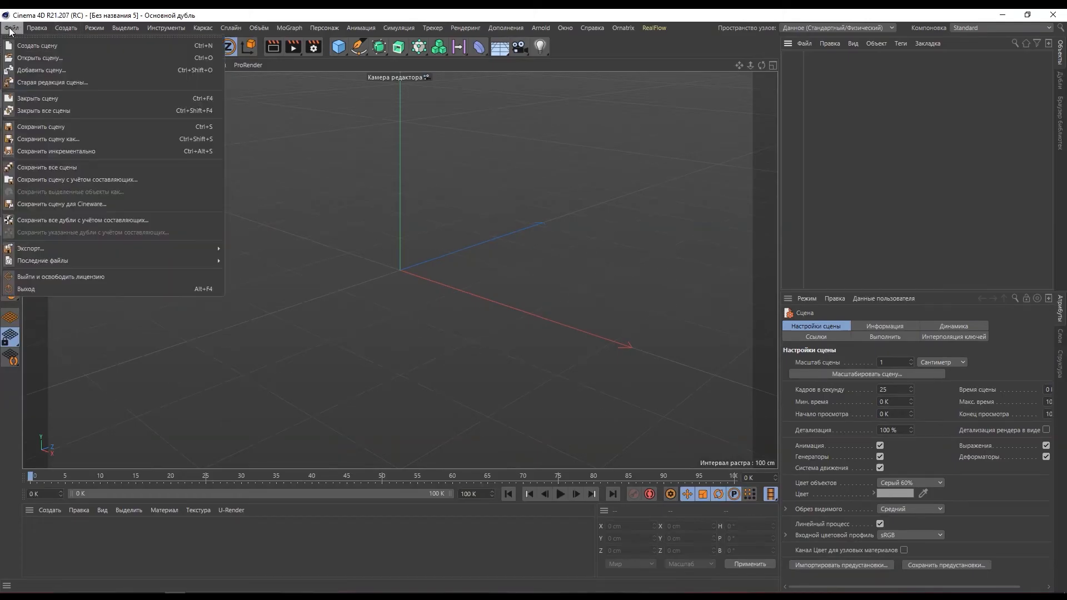
{"action": "left_click", "coordinate": [28, 58]}
{"action": "left_click", "coordinate": [175, 150]}
{"action": "double_click", "coordinate": [183, 160]}
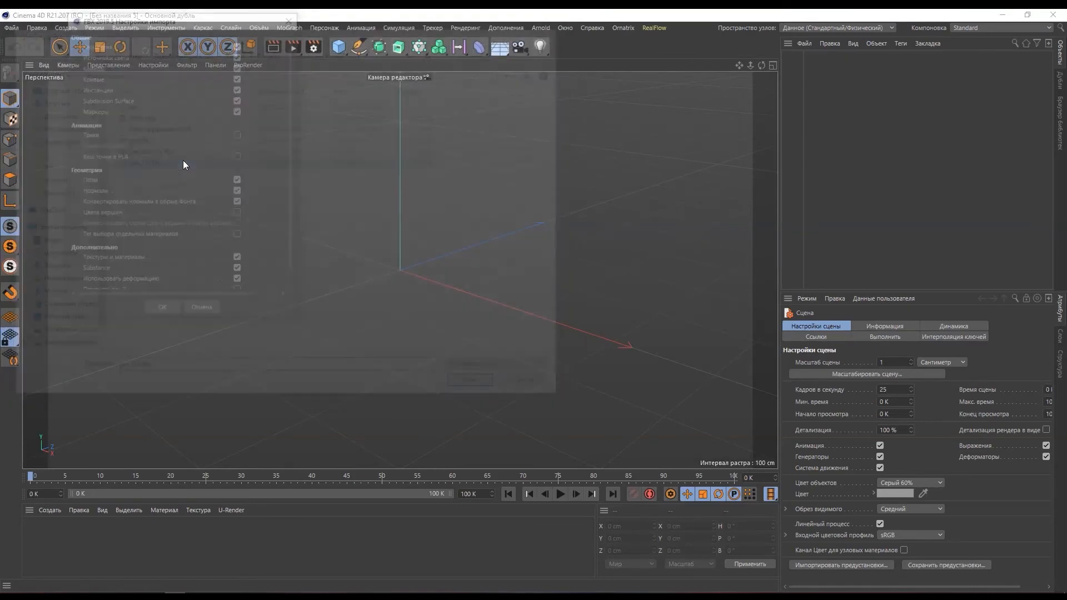
{"action": "left_click", "coordinate": [162, 311]}
- Export the jacket as a Wavefront OBJ named switer, with the scale at 1 centimetre and UV coordinates included
{"action": "left_click", "coordinate": [11, 28]}
{"action": "mouse_move", "coordinate": [166, 249]}
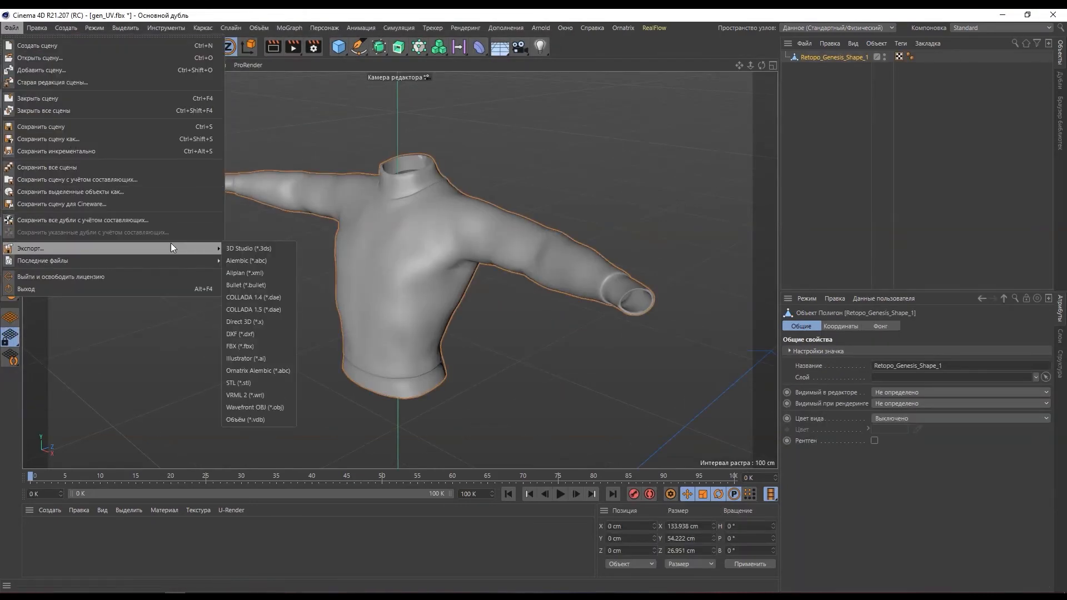
{"action": "left_click", "coordinate": [259, 408]}
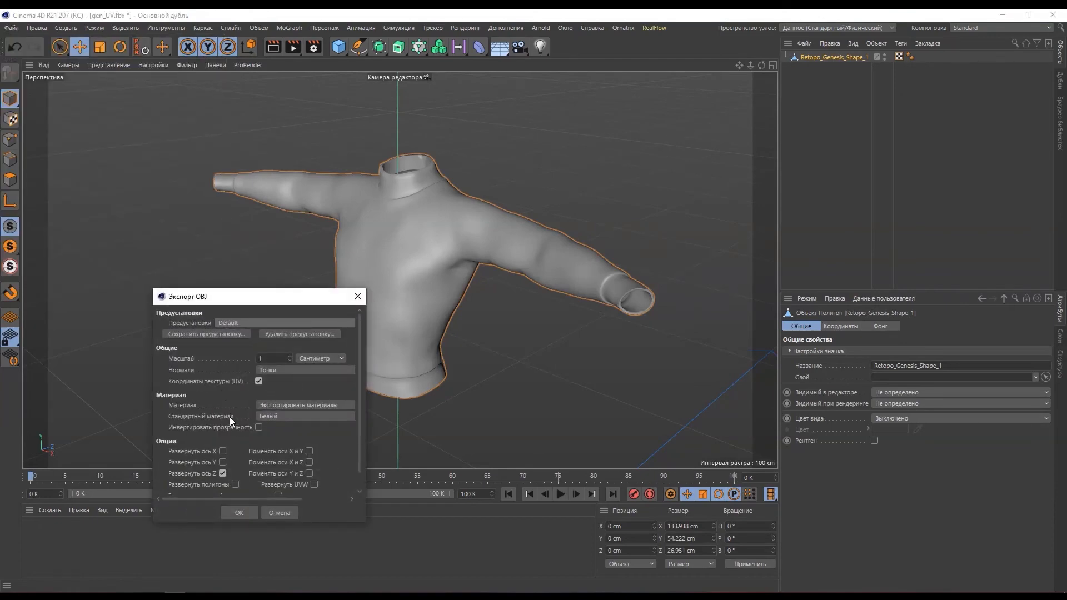
{"action": "scroll", "coordinate": [358, 398], "scroll_direction": "down", "scroll_amount": 1}
{"action": "left_click", "coordinate": [233, 511]}
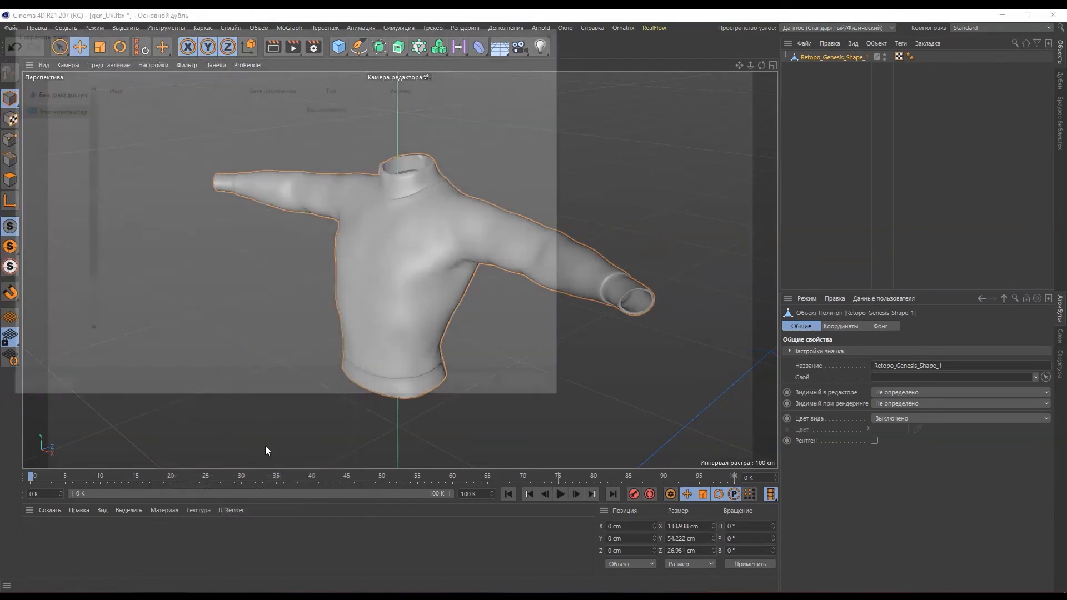
{"action": "type", "text": "DAZ"}
{"action": "key", "text": "BackSpace"}
{"action": "key", "text": "BackSpace"}
{"action": "key", "text": "BackSpace"}
{"action": "type", "text": "sw"}
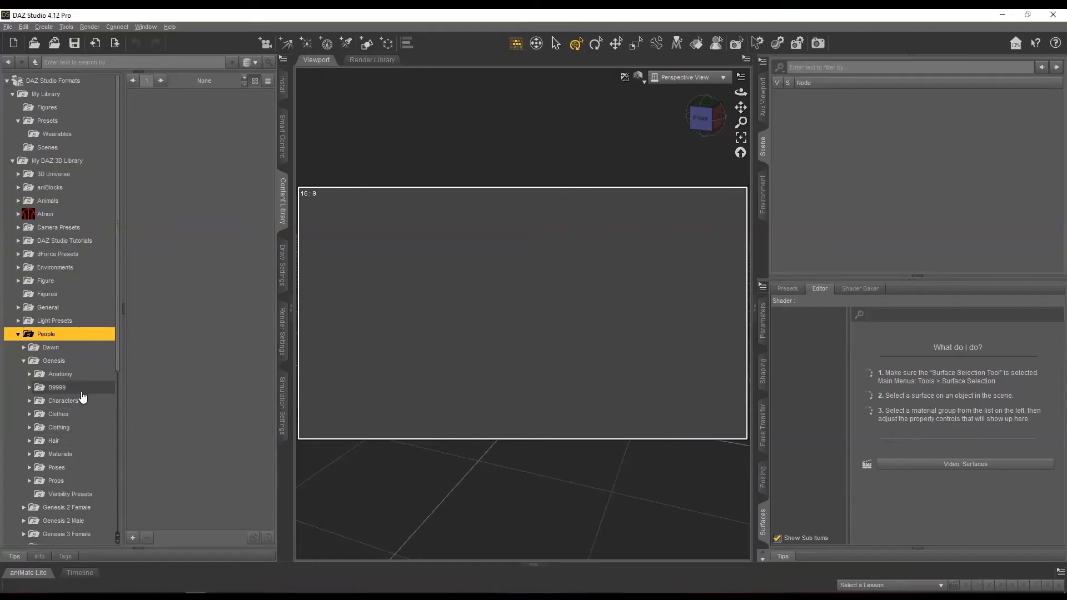
- In DAZ Studio, load the Genesis figure and import switer.obj with the DAZ Studio (1 unit = 1cm) preset
{"action": "left_click", "coordinate": [84, 362]}
{"action": "double_click", "coordinate": [172, 131]}
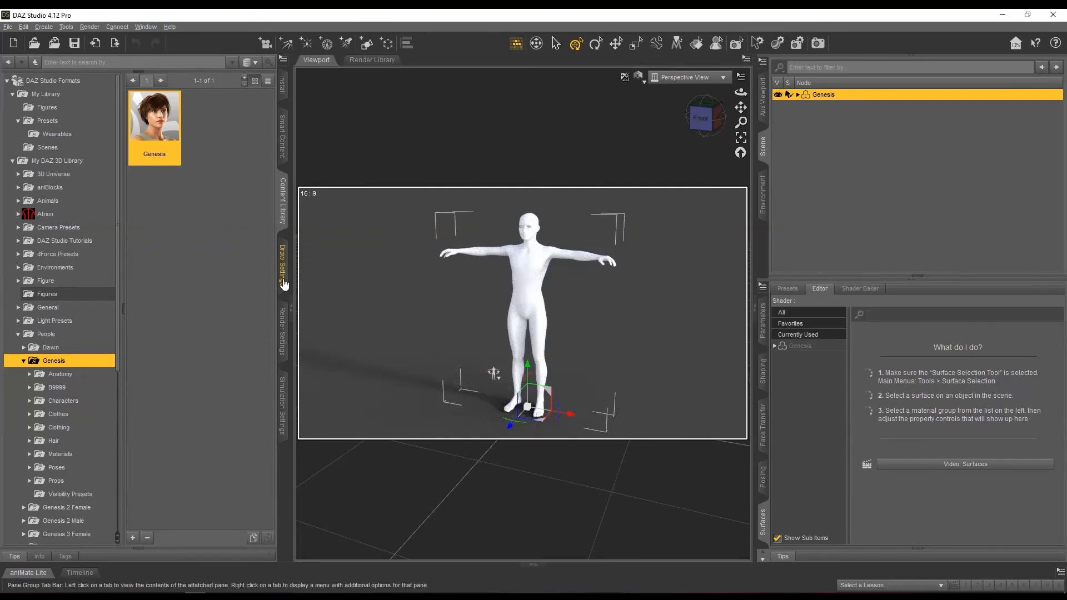
{"action": "key", "text": "super+e"}
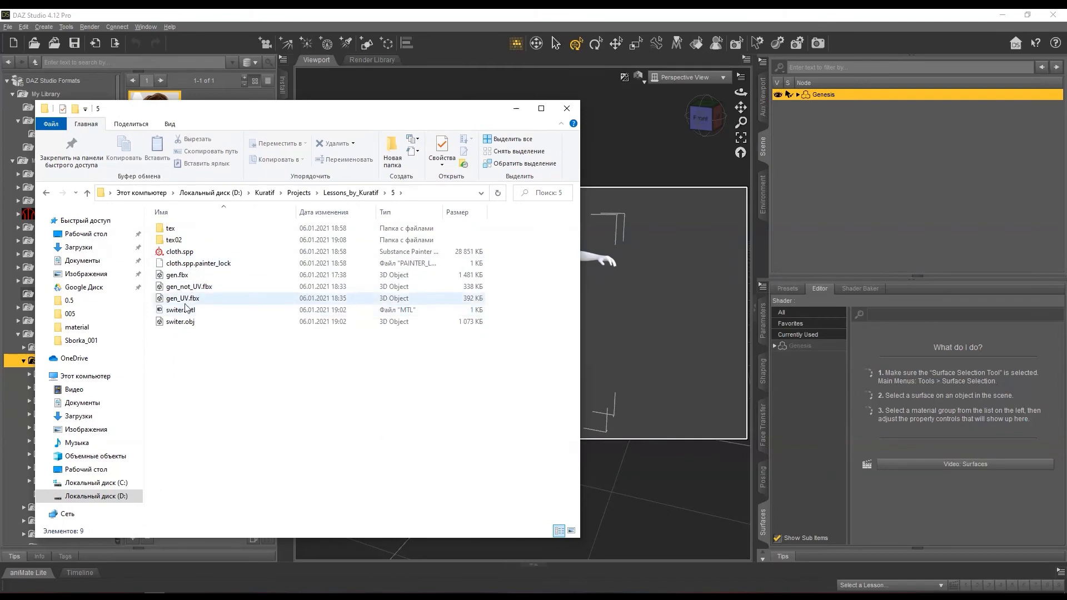
{"action": "key", "text": "Down"}
{"action": "key", "text": "Down"}
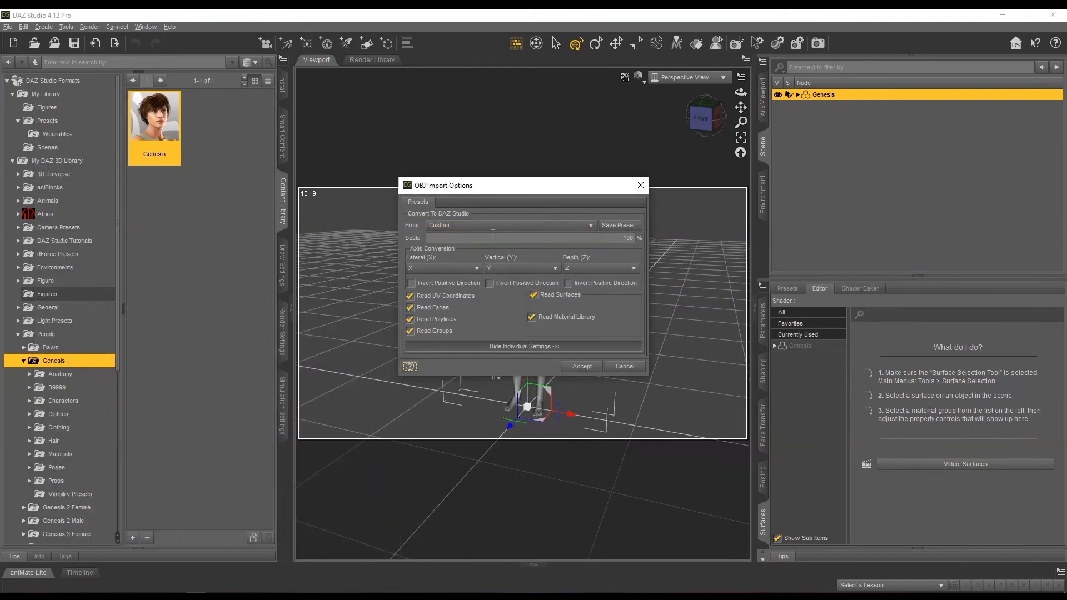
{"action": "left_click", "coordinate": [487, 225]}
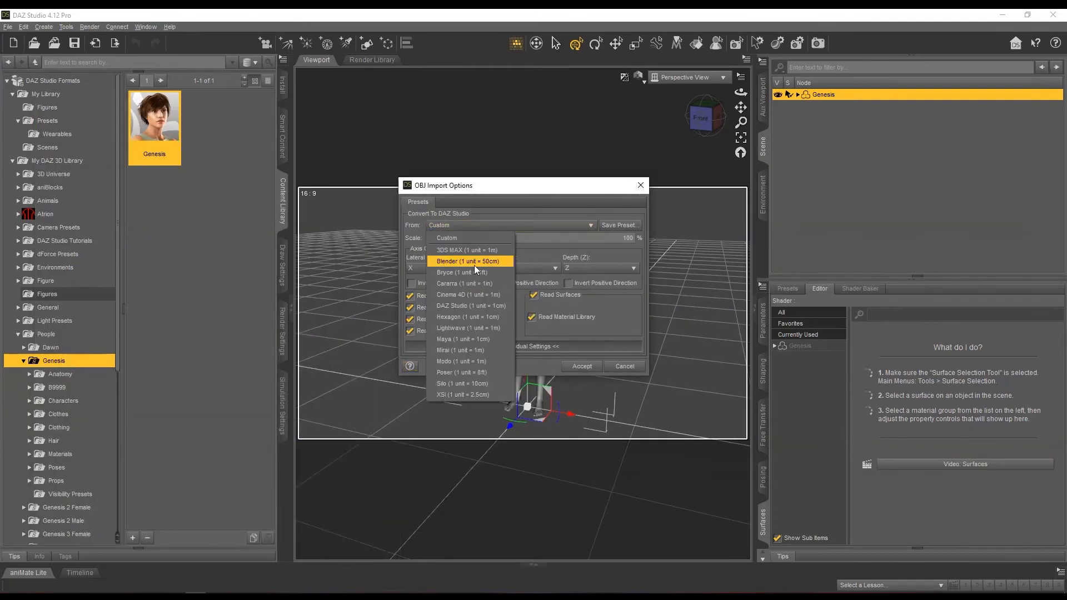
{"action": "left_click", "coordinate": [470, 305]}
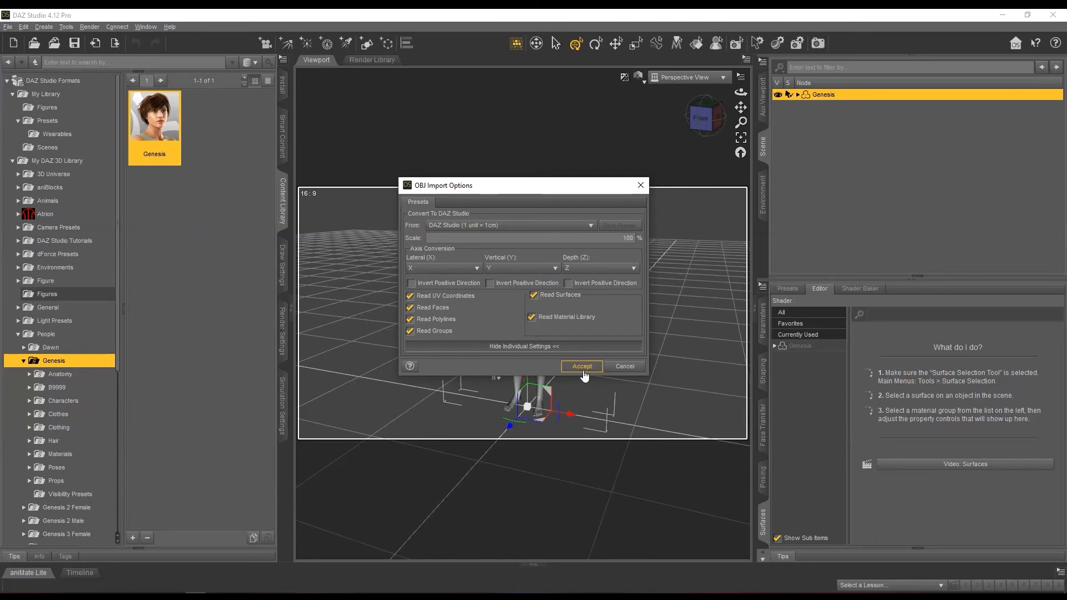
{"action": "left_click", "coordinate": [582, 366]}
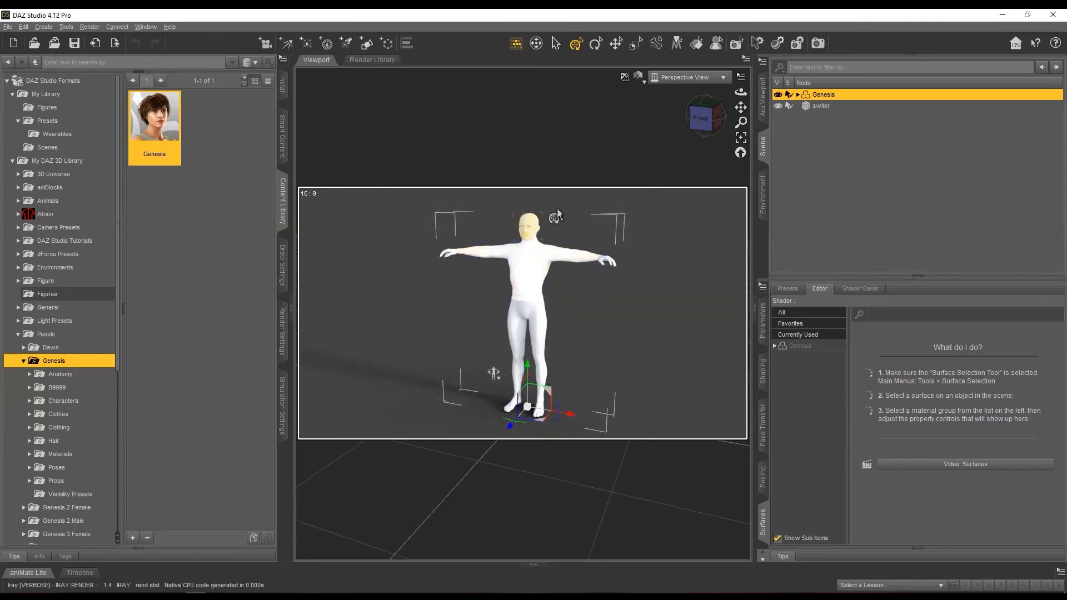
- Run the Transfer Utility with Genesis as the source and switer as the target
{"action": "left_click", "coordinate": [856, 105]}
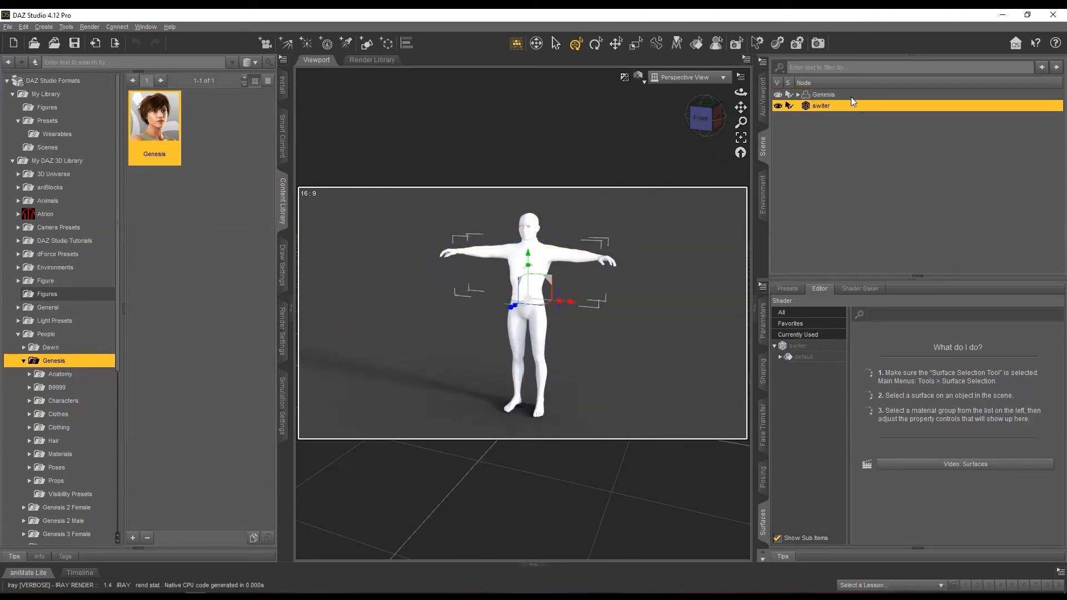
{"action": "left_click", "coordinate": [764, 64]}
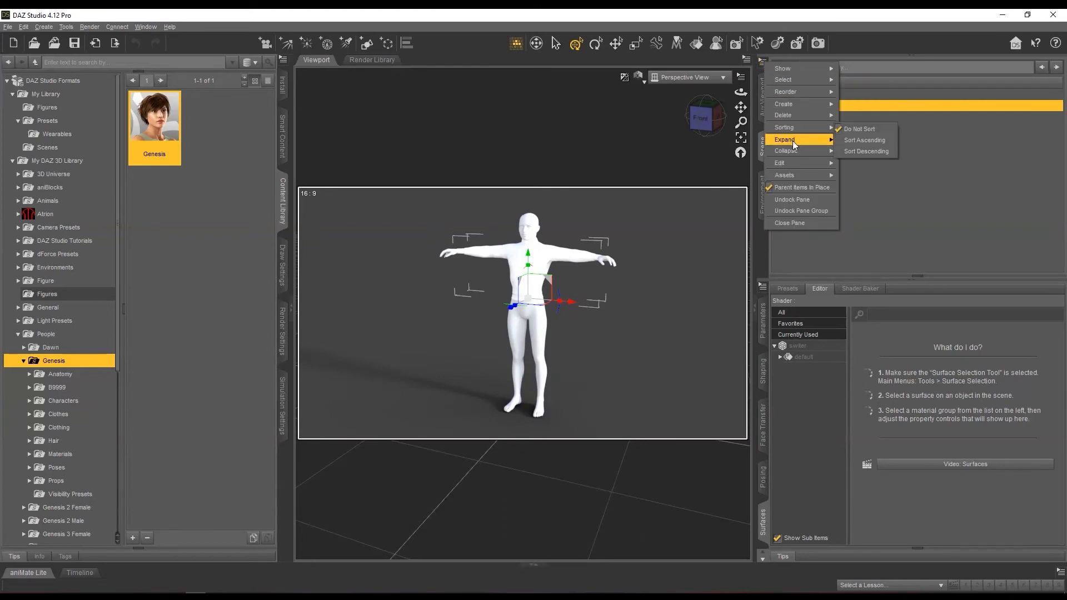
{"action": "mouse_move", "coordinate": [799, 176]}
{"action": "left_click", "coordinate": [862, 172]}
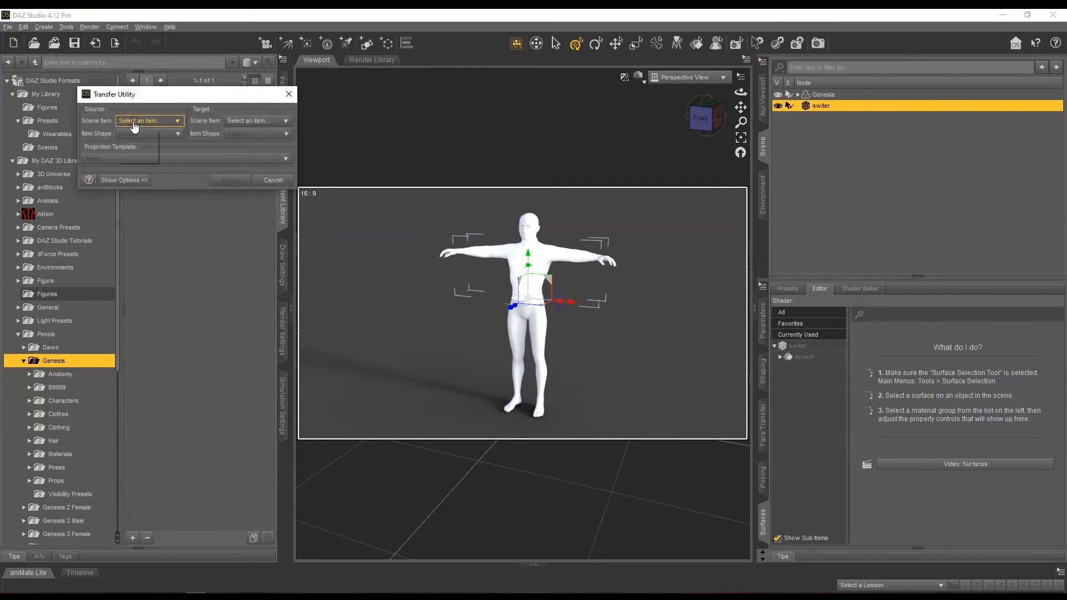
{"action": "left_click", "coordinate": [136, 146]}
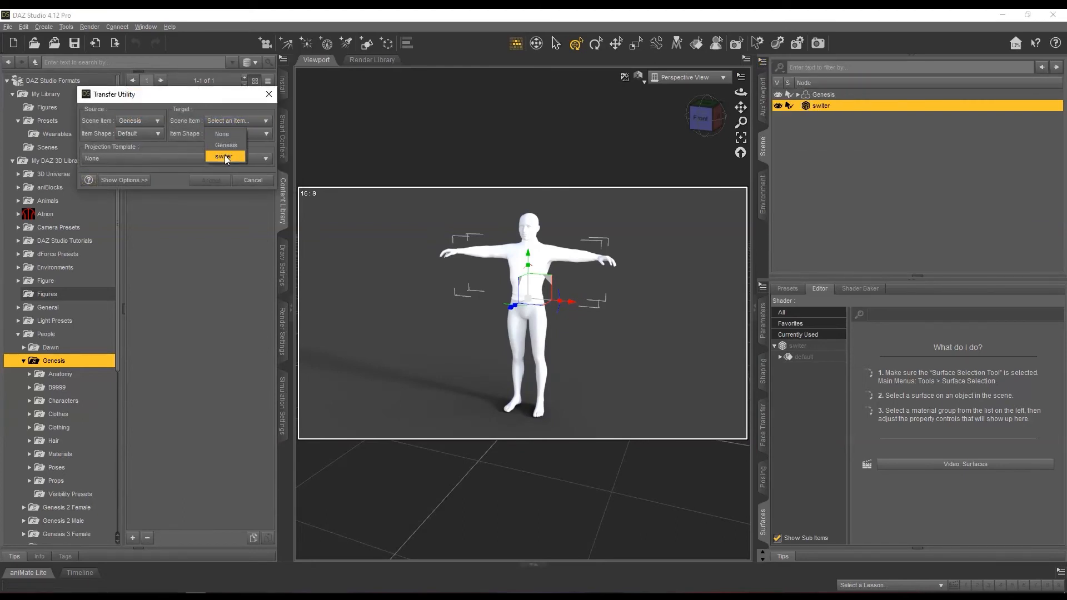
{"action": "left_click", "coordinate": [225, 156]}
{"action": "left_click", "coordinate": [182, 180]}
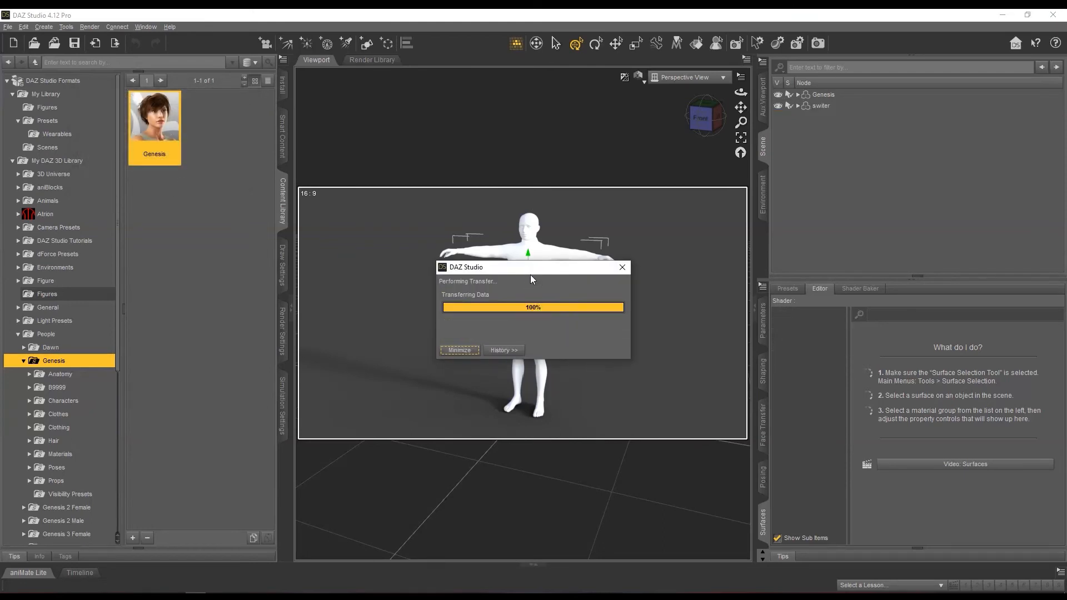
- Select the default surface of the switer item under Genesis and set its Base Mixing to PBR Specular/Glossiness
{"action": "left_click", "coordinate": [797, 95]}
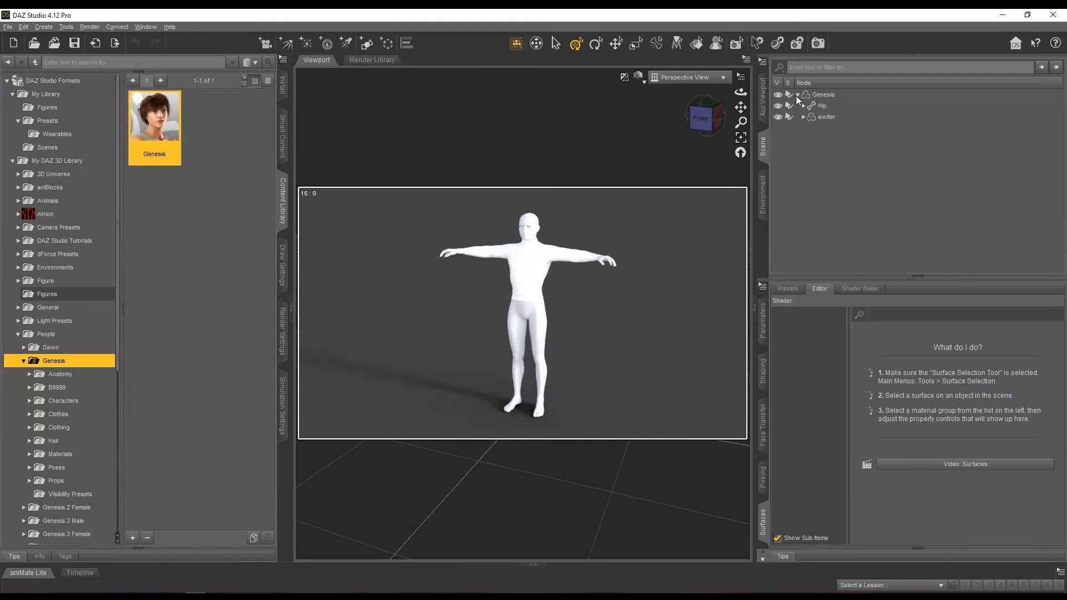
{"action": "left_click", "coordinate": [823, 117]}
{"action": "left_click", "coordinate": [801, 359]}
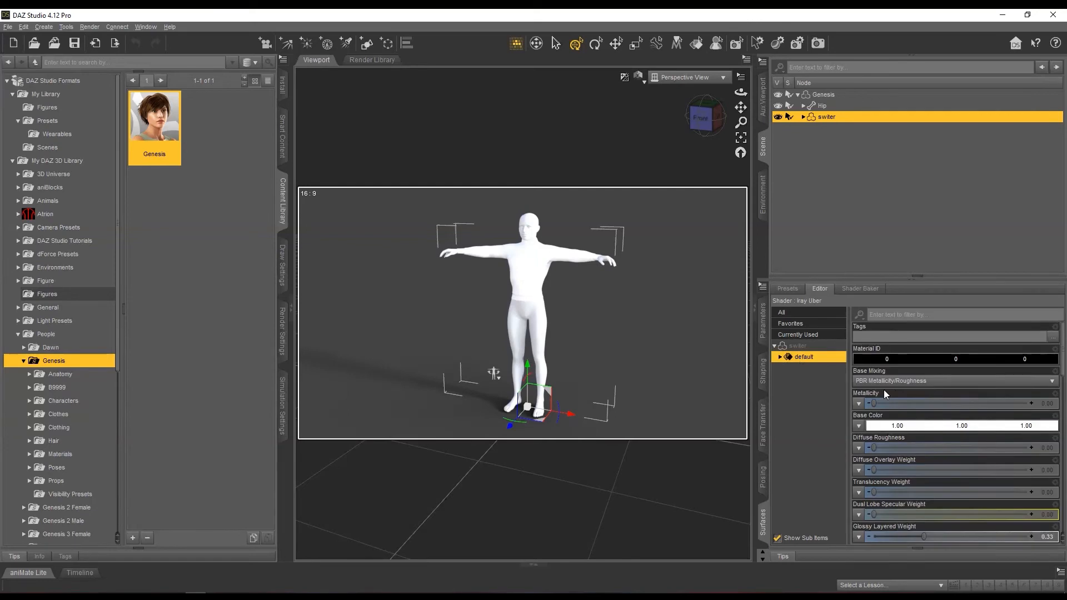
{"action": "left_click", "coordinate": [888, 381]}
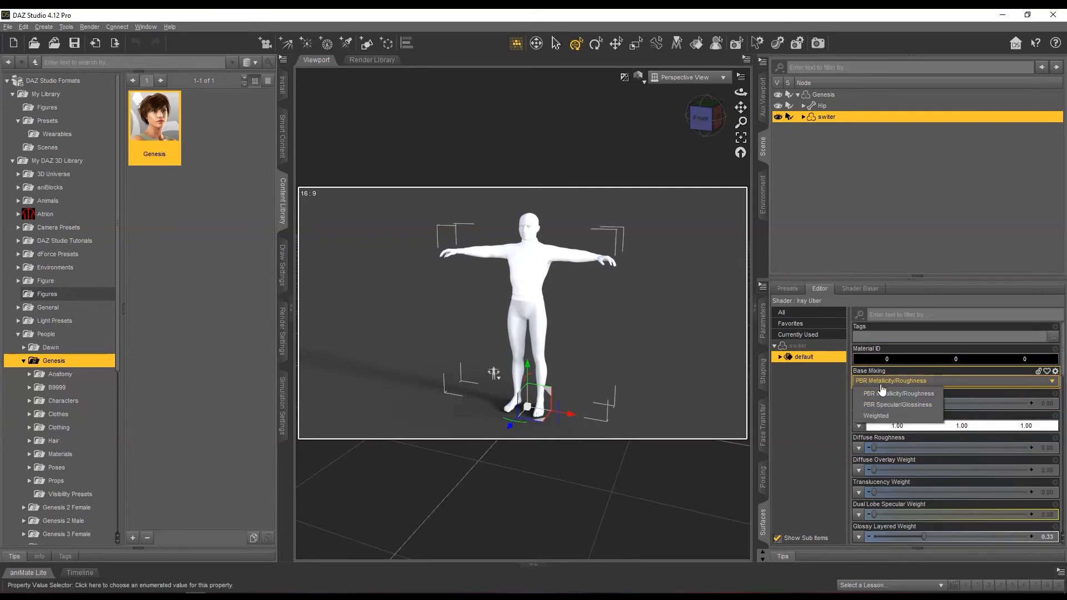
{"action": "left_click", "coordinate": [886, 402]}
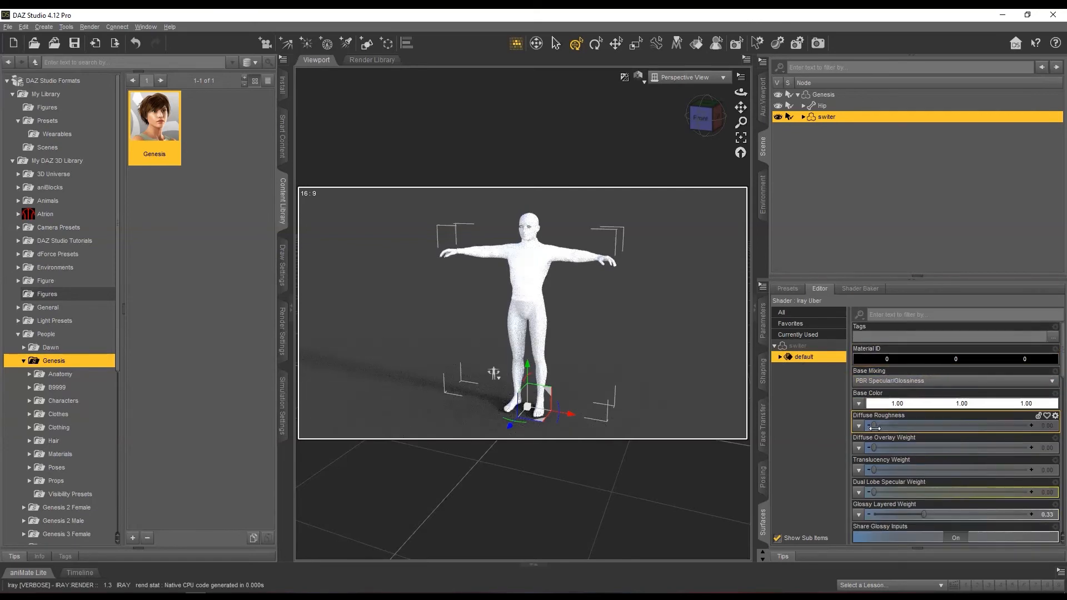
- Load gen_UV_DefaultMaterial_Diffuse.png as the Base Color map and get a close view of the jacket's chest
{"action": "left_click", "coordinate": [859, 404]}
{"action": "left_click", "coordinate": [875, 416]}
{"action": "left_click", "coordinate": [321, 125]}
{"action": "left_click", "coordinate": [624, 311]}
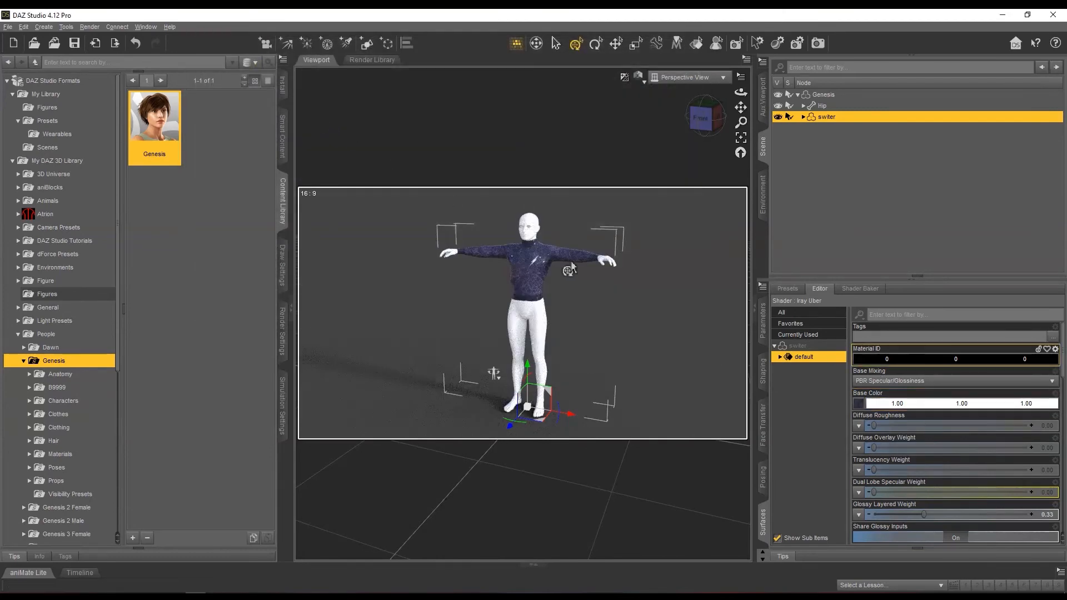
{"action": "scroll", "coordinate": [533, 219], "scroll_direction": "up", "scroll_amount": 10}
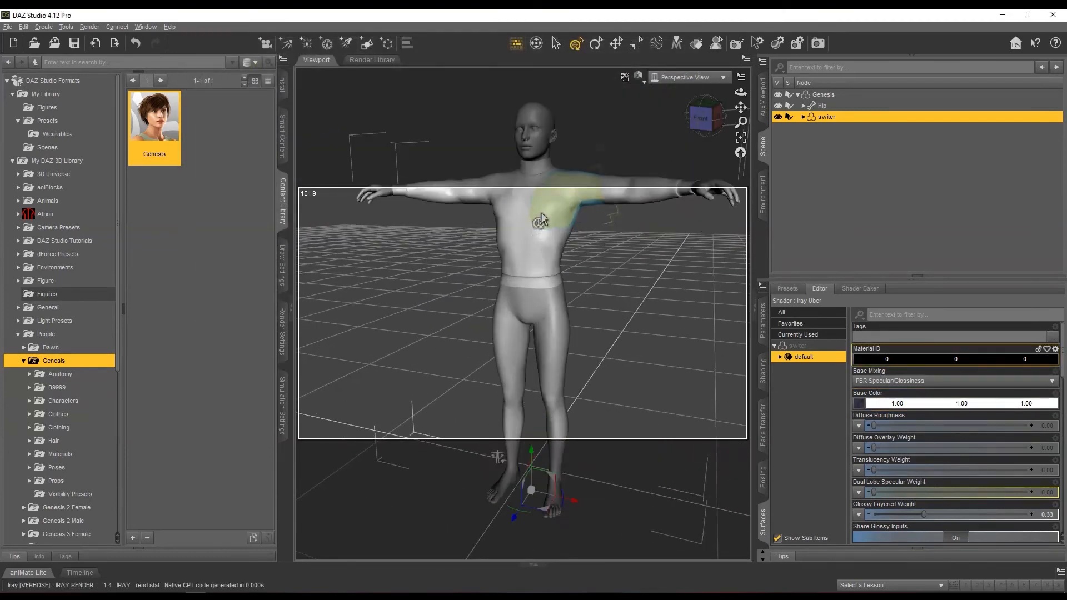
{"action": "left_click_drag", "start_coordinate": [739, 107], "coordinate": [739, 161]}
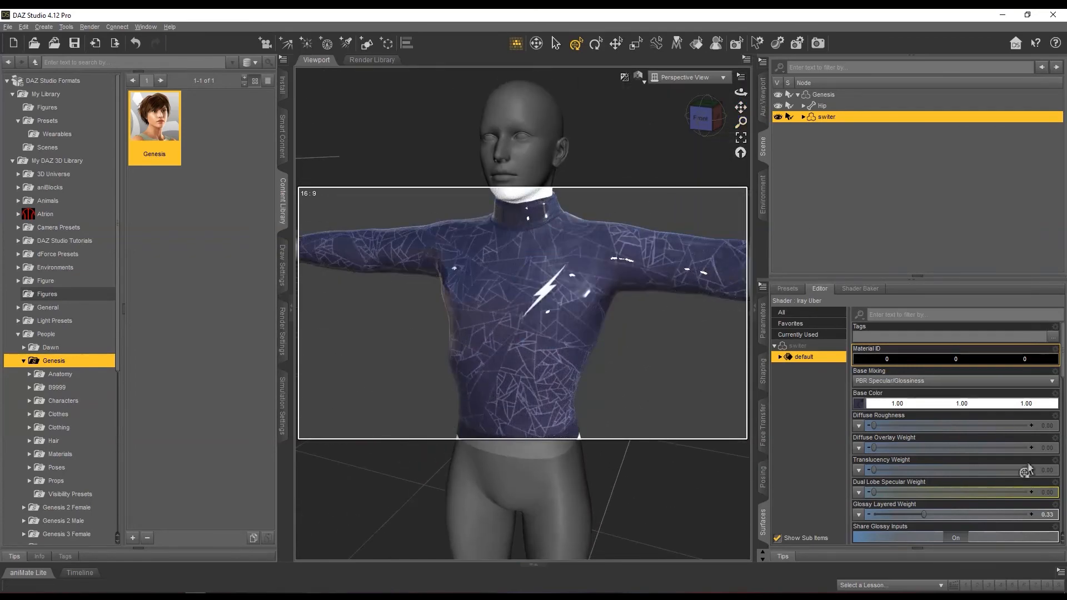
- Load gen_UV_DefaultMaterial_Glossiness.png as the Glossy Color map
{"action": "left_click_drag", "start_coordinate": [1063, 373], "coordinate": [1063, 405]}
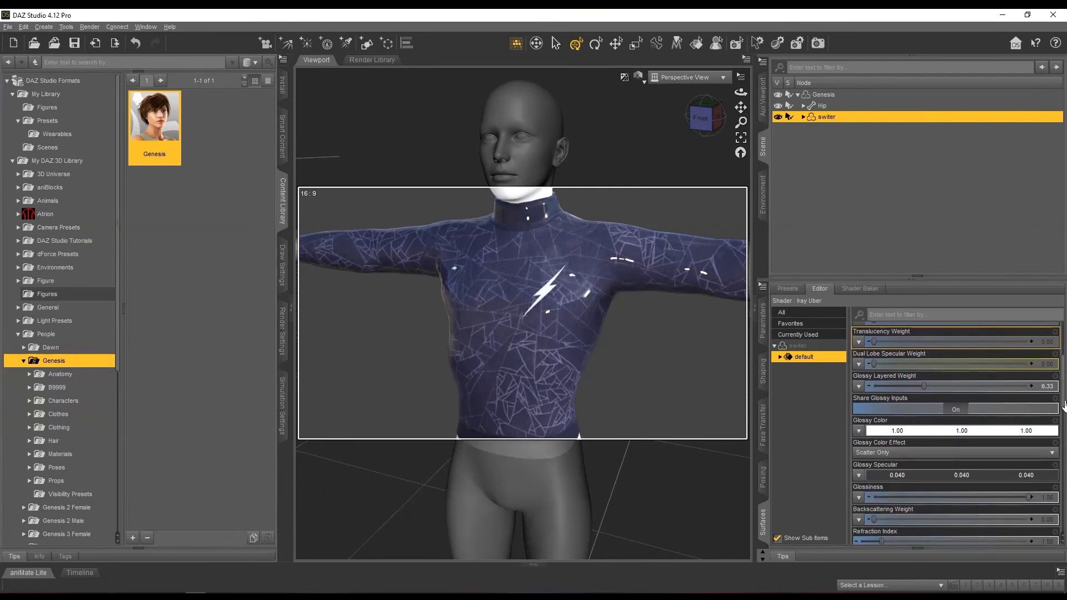
{"action": "left_click", "coordinate": [859, 432]}
{"action": "left_click", "coordinate": [878, 451]}
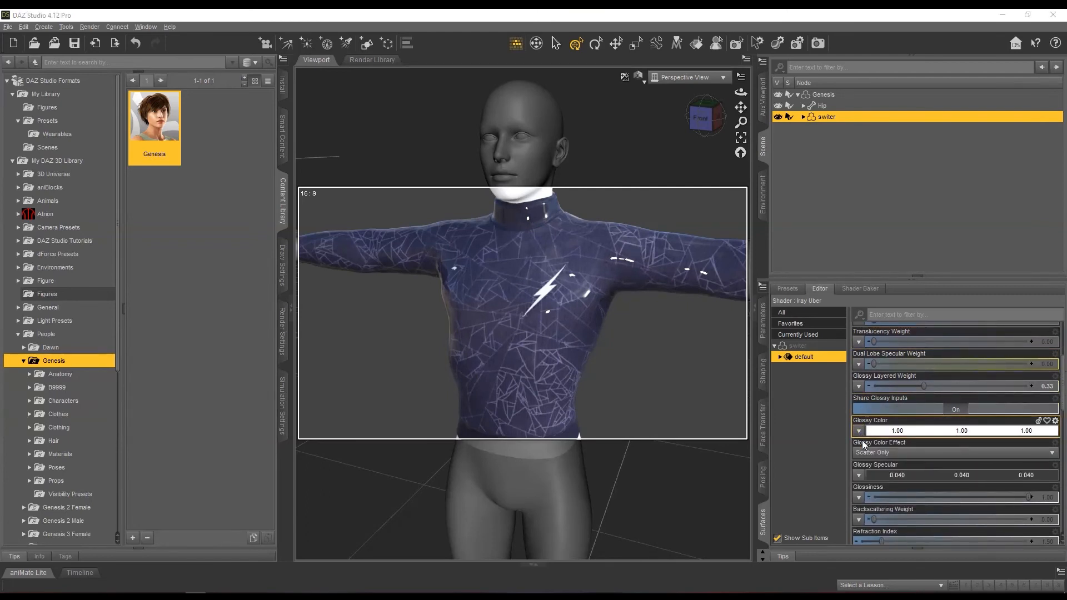
{"action": "double_click", "coordinate": [458, 170]}
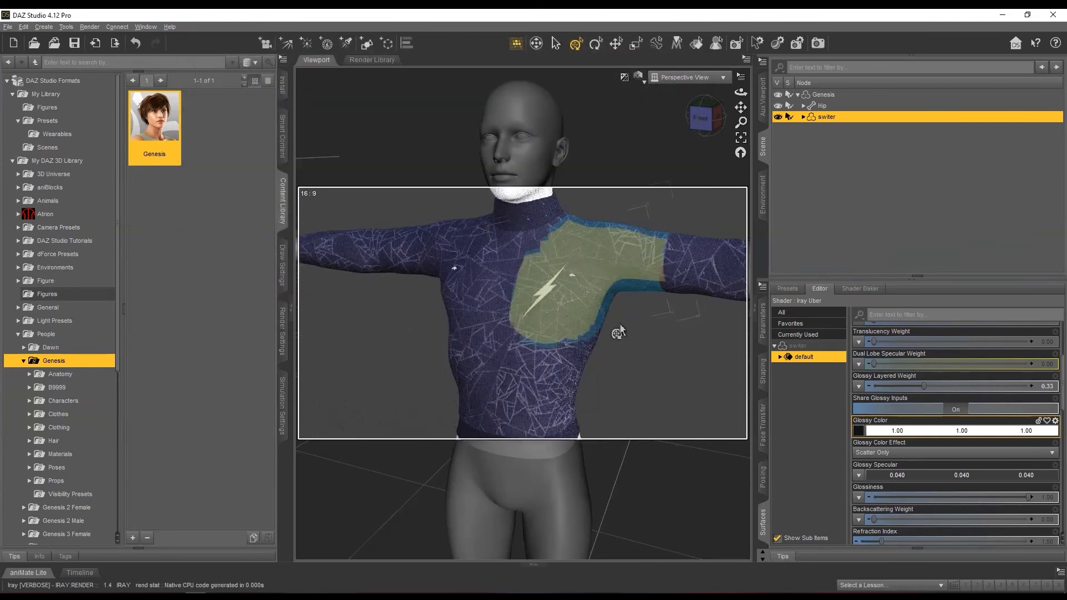
- Load gen_UV_DefaultMaterial_Specular.png as the Glossy Specular map
{"action": "left_click", "coordinate": [859, 476]}
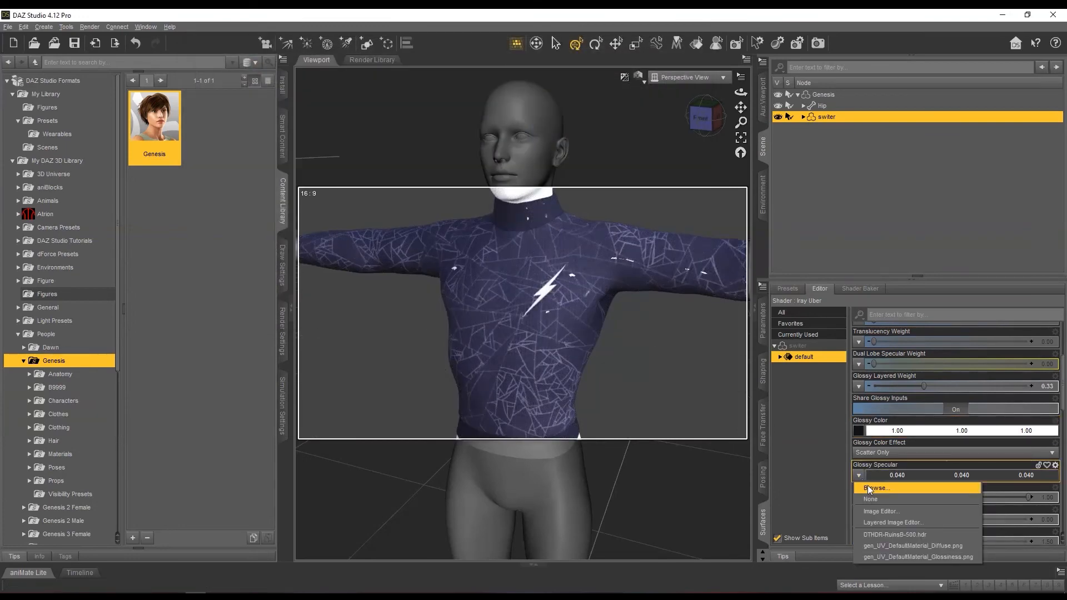
{"action": "left_click", "coordinate": [878, 489]}
{"action": "double_click", "coordinate": [617, 120]}
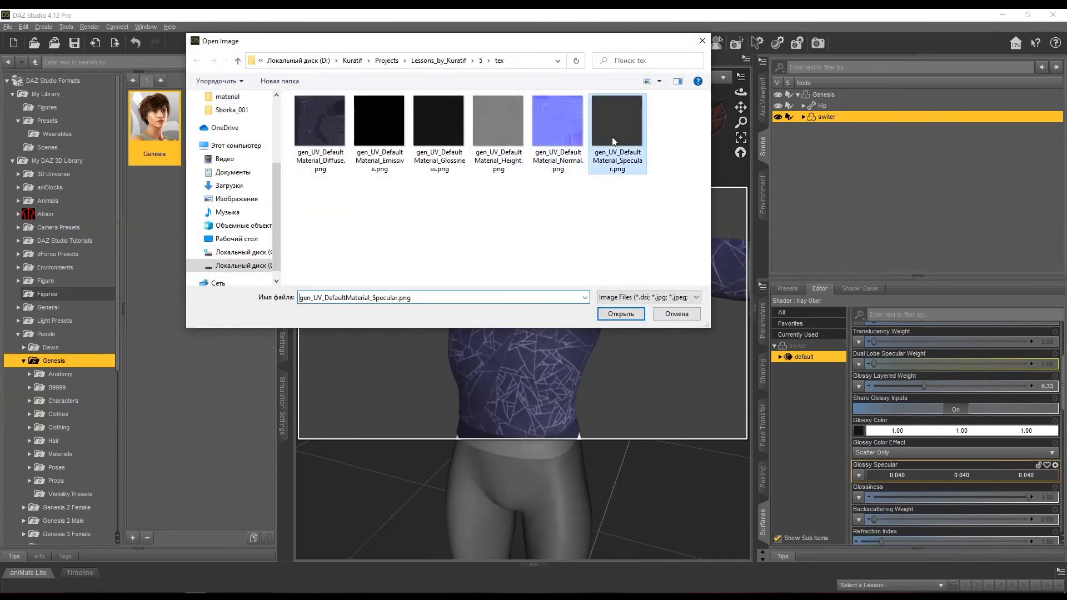
- Load gen_UV_DefaultMaterial_Normal.png as the Normal Map of the jacket surface
{"action": "left_click_drag", "start_coordinate": [1062, 356], "coordinate": [929, 441]}
{"action": "left_click", "coordinate": [860, 425]}
{"action": "left_click", "coordinate": [870, 434]}
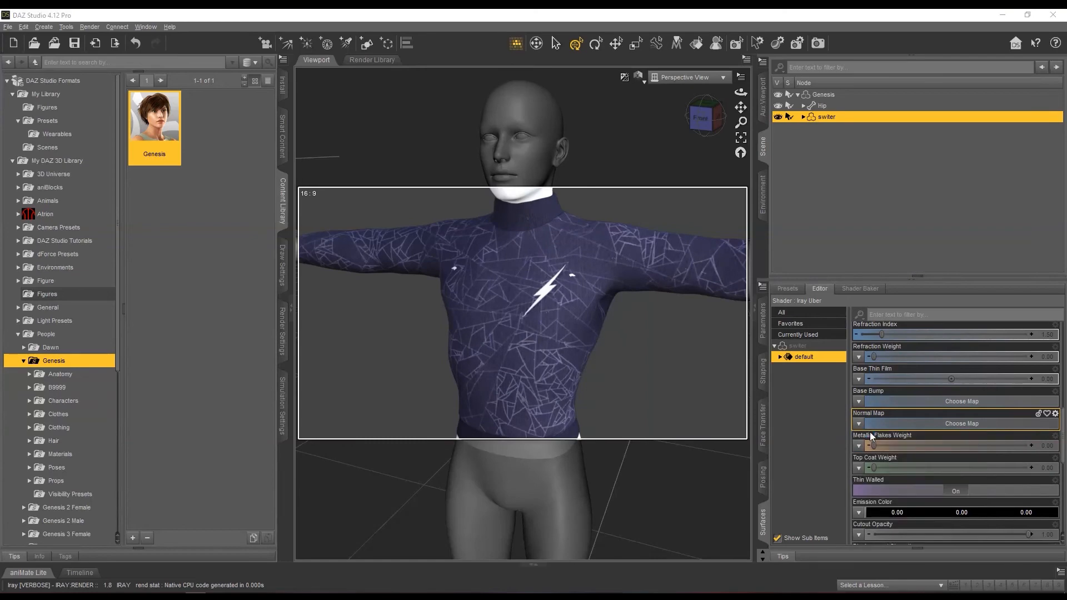
{"action": "left_click", "coordinate": [554, 149]}
{"action": "double_click", "coordinate": [554, 149]}
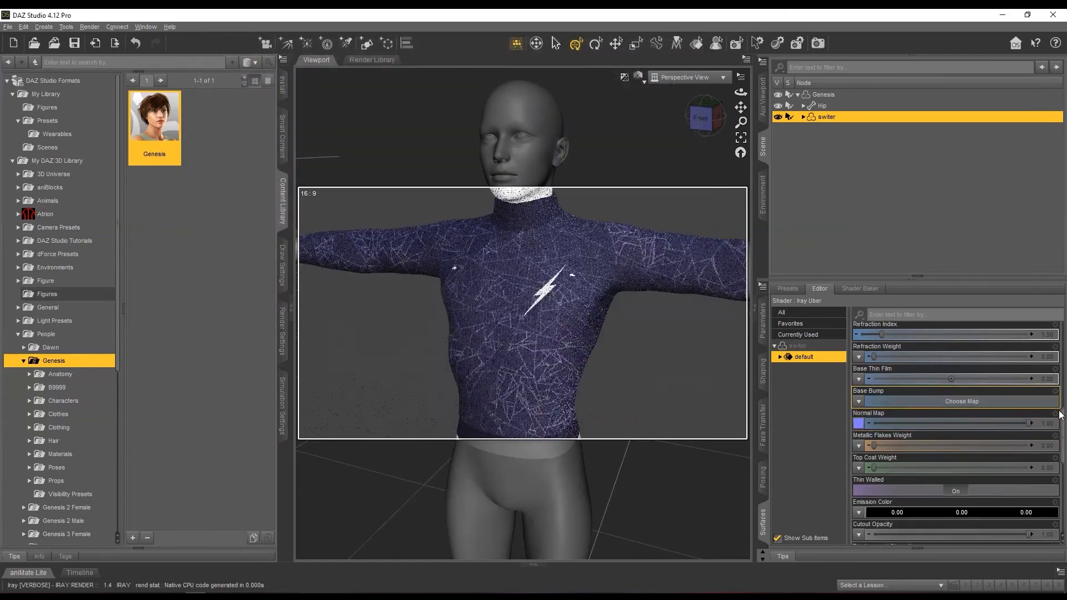
- Load gen_UV_DefaultMaterial_Height.png as the Displacement Strength map and raise the displacement strength slightly
{"action": "left_click_drag", "start_coordinate": [1062, 422], "coordinate": [1062, 441]}
{"action": "scroll", "coordinate": [852, 370], "scroll_direction": "down", "scroll_amount": 3}
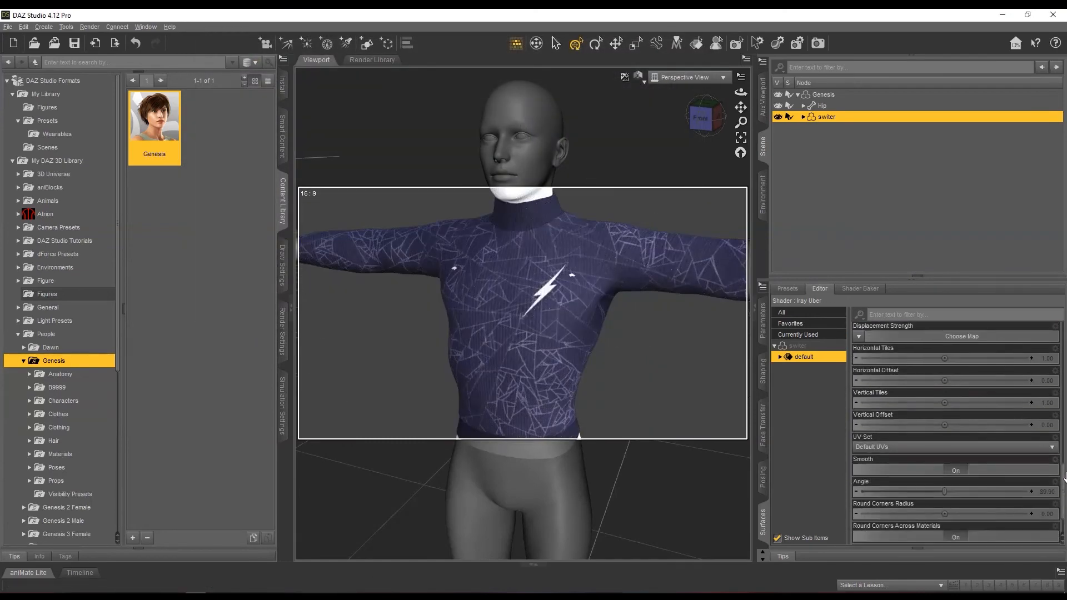
{"action": "left_click", "coordinate": [858, 369]}
{"action": "left_click", "coordinate": [869, 380]}
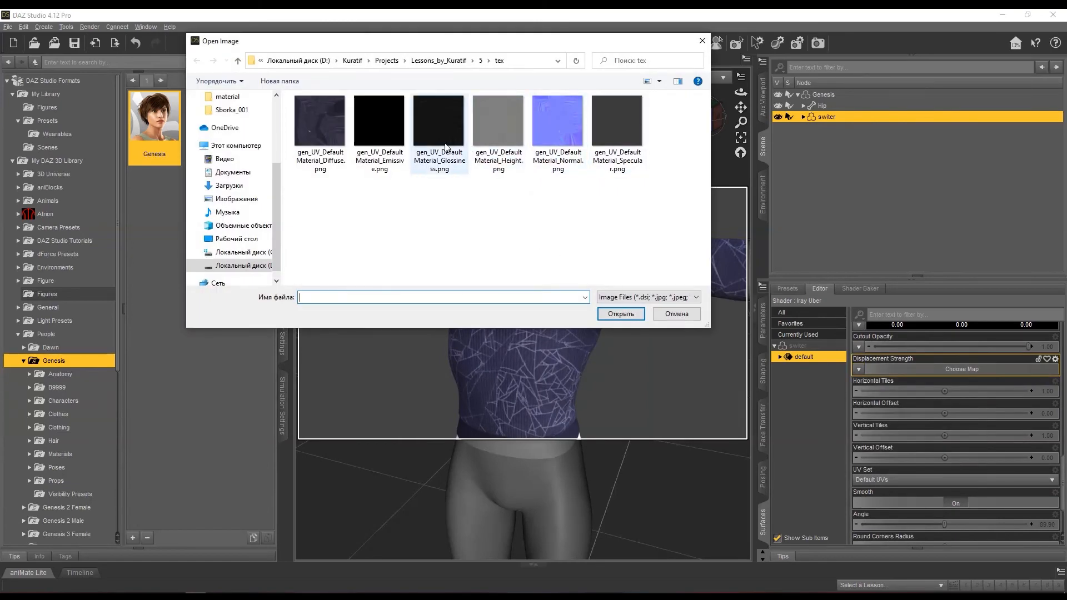
{"action": "double_click", "coordinate": [499, 142]}
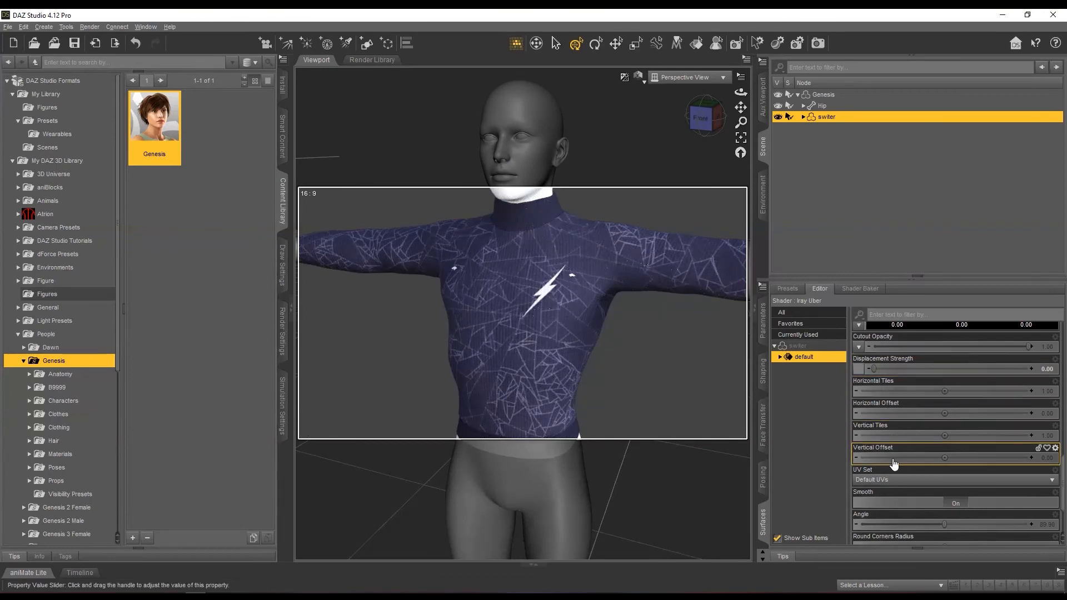
{"action": "left_click_drag", "start_coordinate": [874, 369], "coordinate": [879, 366]}
{"action": "scroll", "coordinate": [875, 356], "scroll_direction": "down", "scroll_amount": 1}
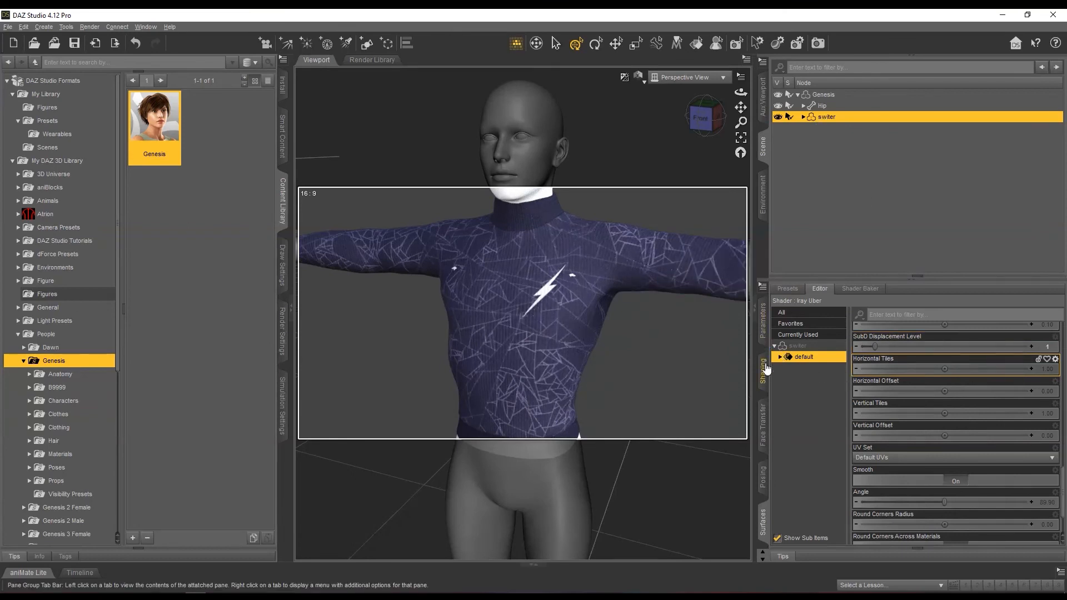
- Set the jacket's overall Scale to 100.2% so it covers the figure's body
{"action": "left_click", "coordinate": [763, 325]}
{"action": "left_click", "coordinate": [1050, 313]}
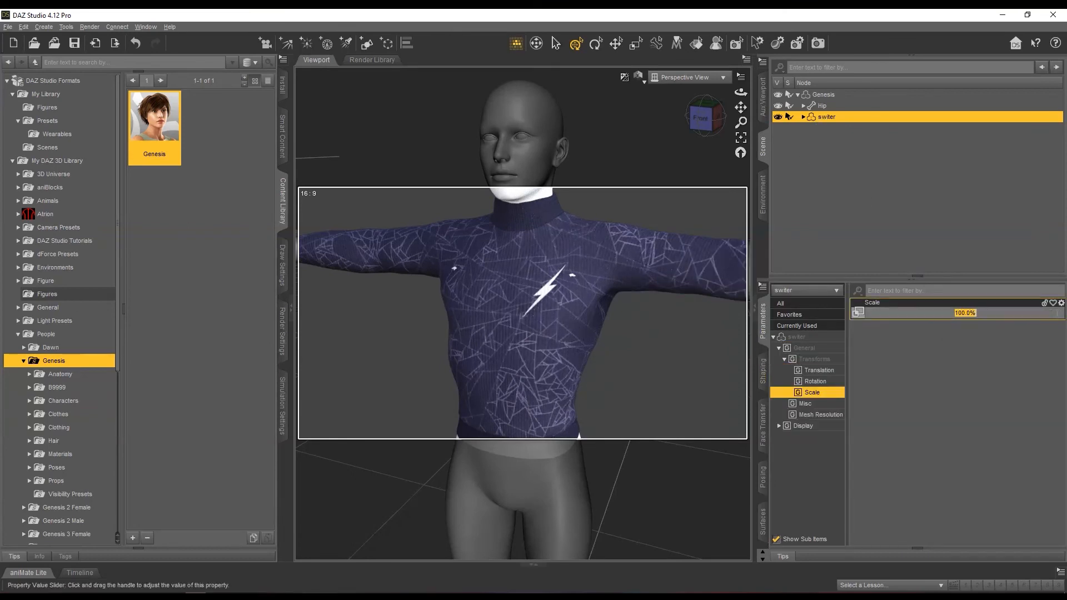
{"action": "key", "text": "Return"}
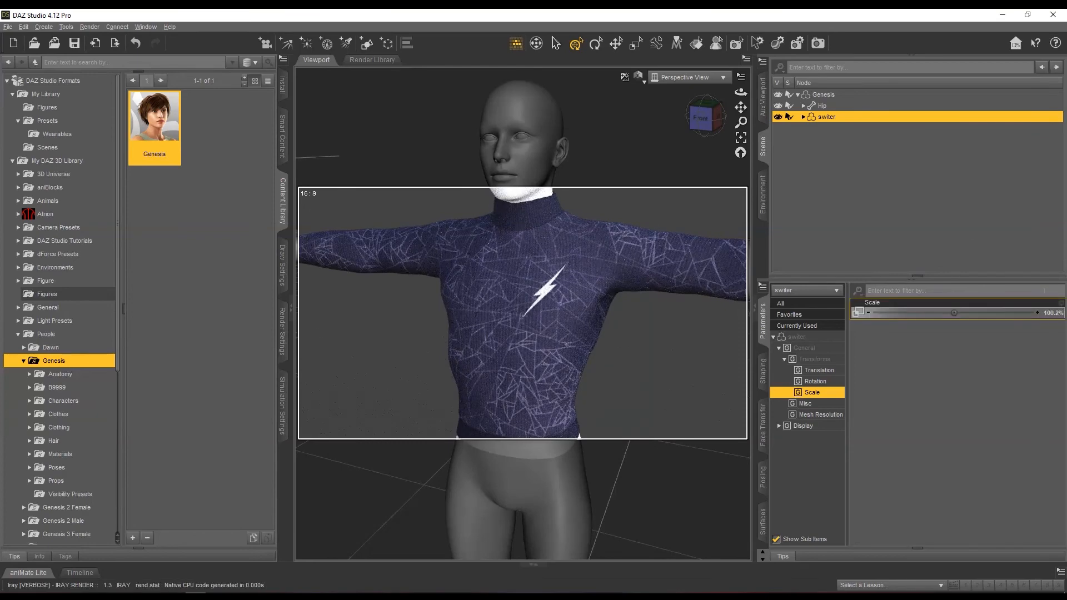
{"action": "scroll", "coordinate": [620, 271], "scroll_direction": "down", "scroll_amount": 5}
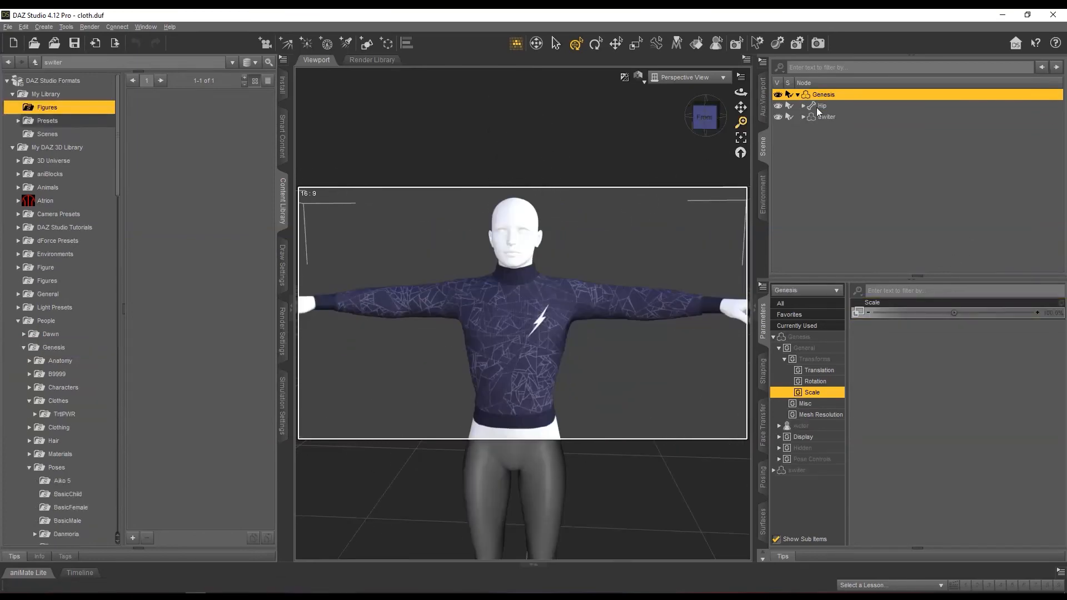
- Save the fitted switer item as a Figure/Prop support asset named switer in a new Clothes folder inside My Library
{"action": "left_click", "coordinate": [821, 114]}
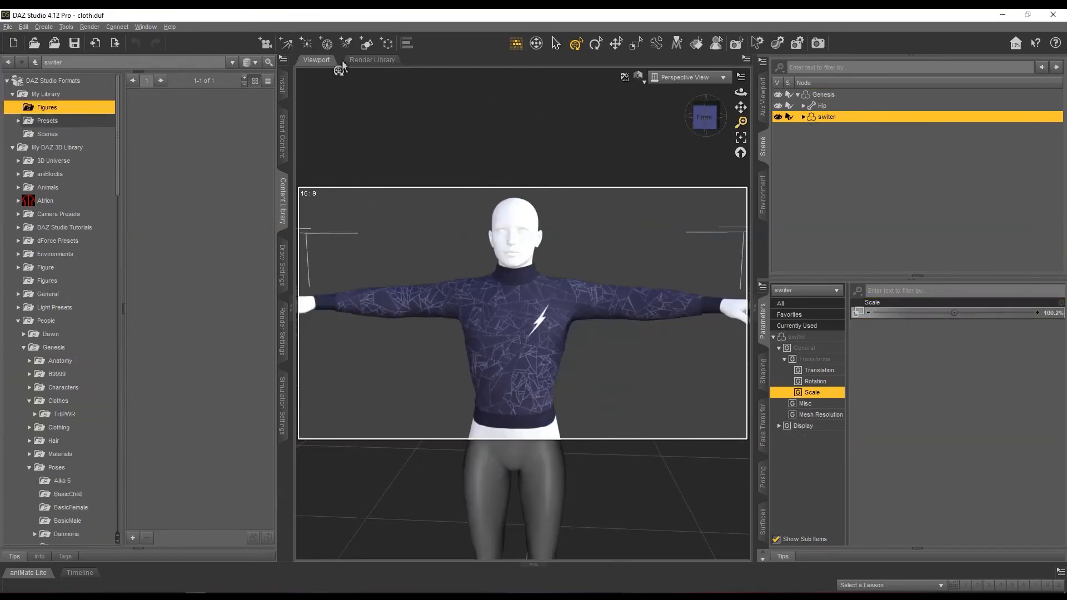
{"action": "left_click", "coordinate": [7, 26]}
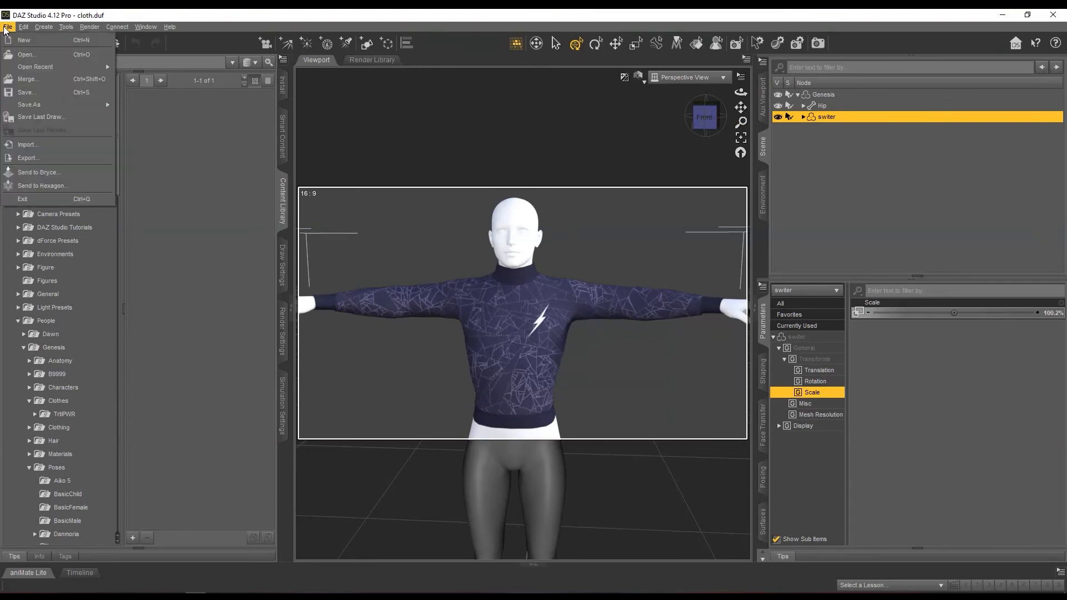
{"action": "mouse_move", "coordinate": [50, 103]}
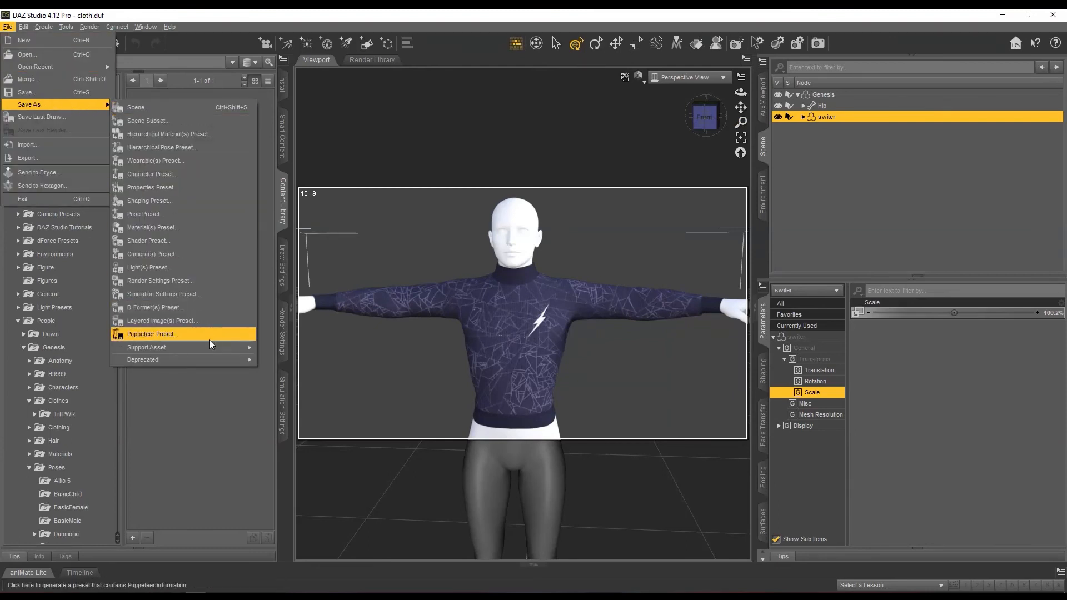
{"action": "mouse_move", "coordinate": [209, 346]}
{"action": "left_click", "coordinate": [284, 360]}
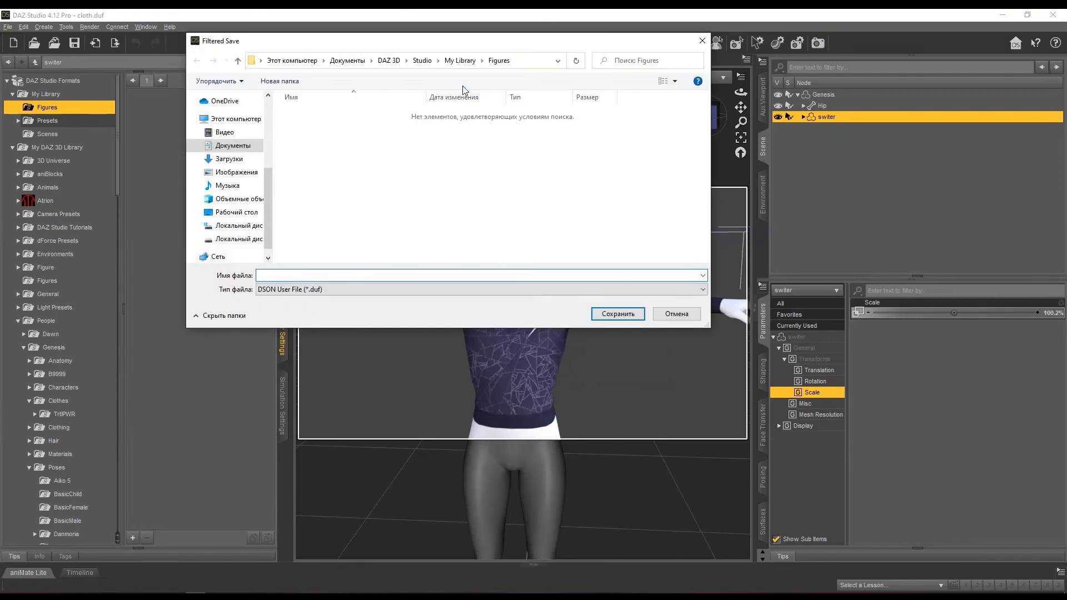
{"action": "left_click", "coordinate": [460, 61]}
{"action": "left_click", "coordinate": [280, 81]}
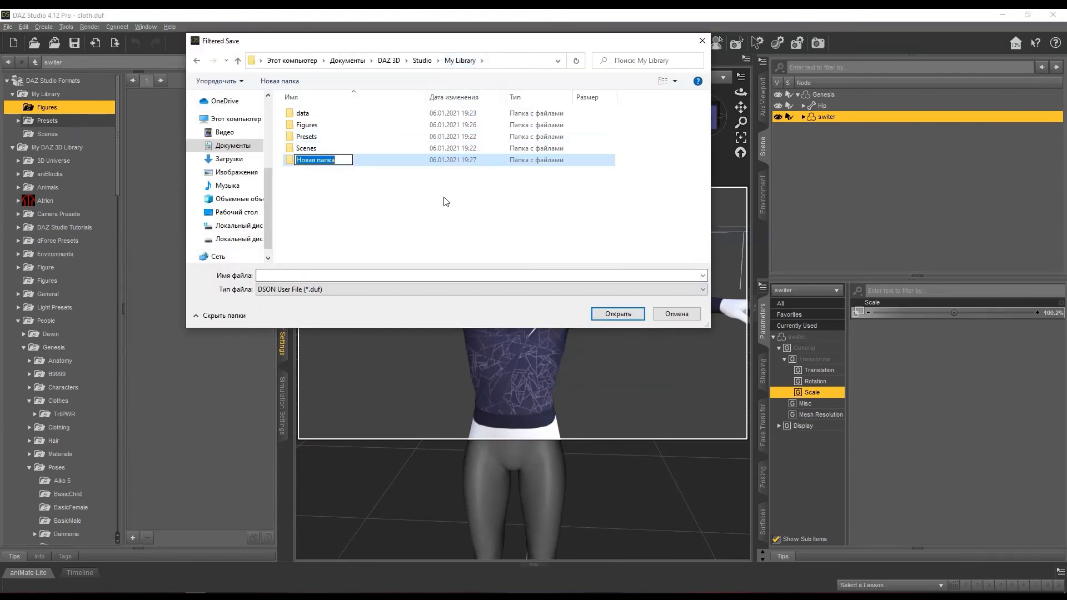
{"action": "key", "text": "Return"}
{"action": "key", "text": "Return"}
{"action": "left_click", "coordinate": [471, 275]}
{"action": "type", "text": "swit"}
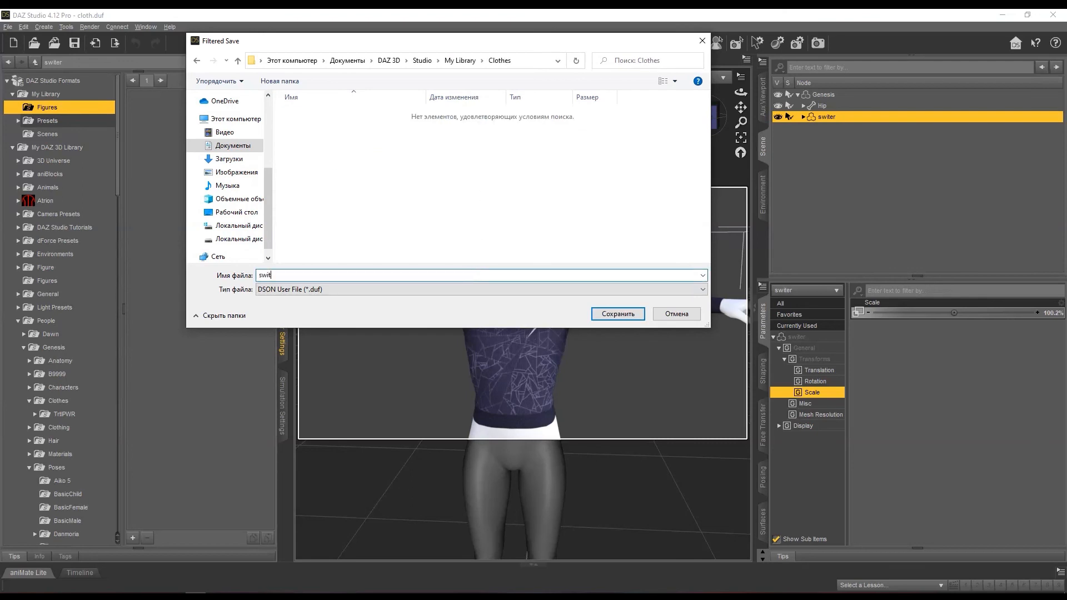
- Set the asset's content type to Follower > Wardrobe > Shirt and accept the save options
{"action": "left_click", "coordinate": [463, 259]}
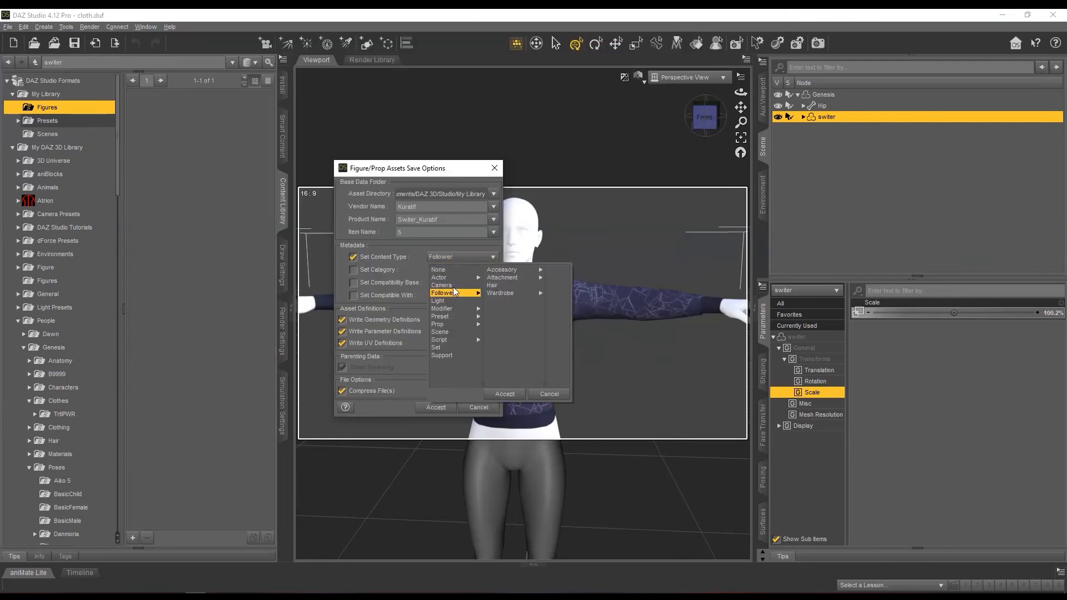
{"action": "left_click", "coordinate": [501, 293]}
{"action": "left_click", "coordinate": [518, 331]}
{"action": "left_click", "coordinate": [517, 395]}
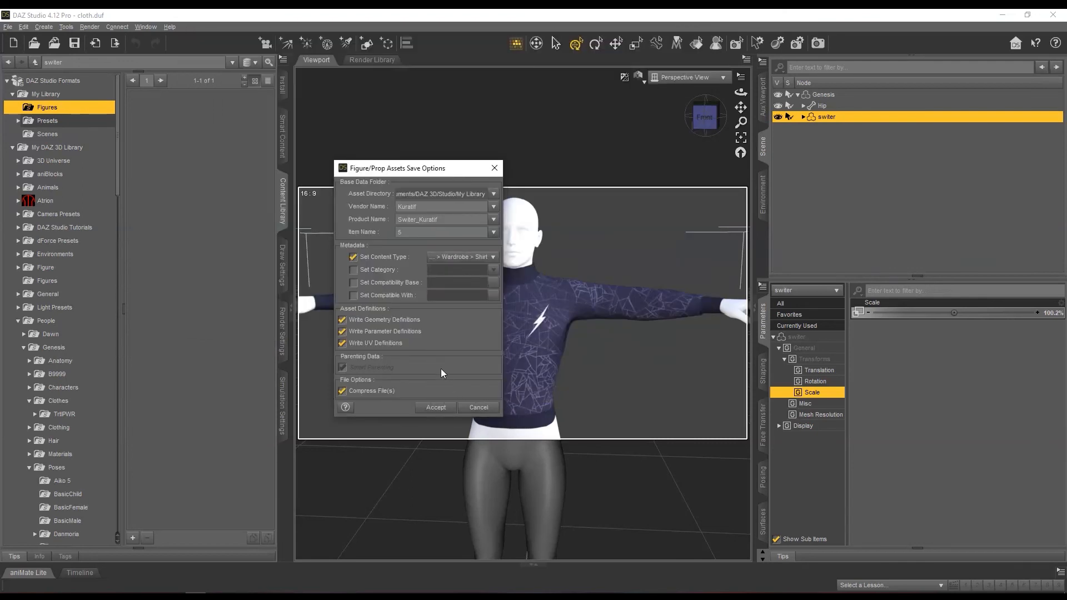
{"action": "left_click", "coordinate": [432, 409]}
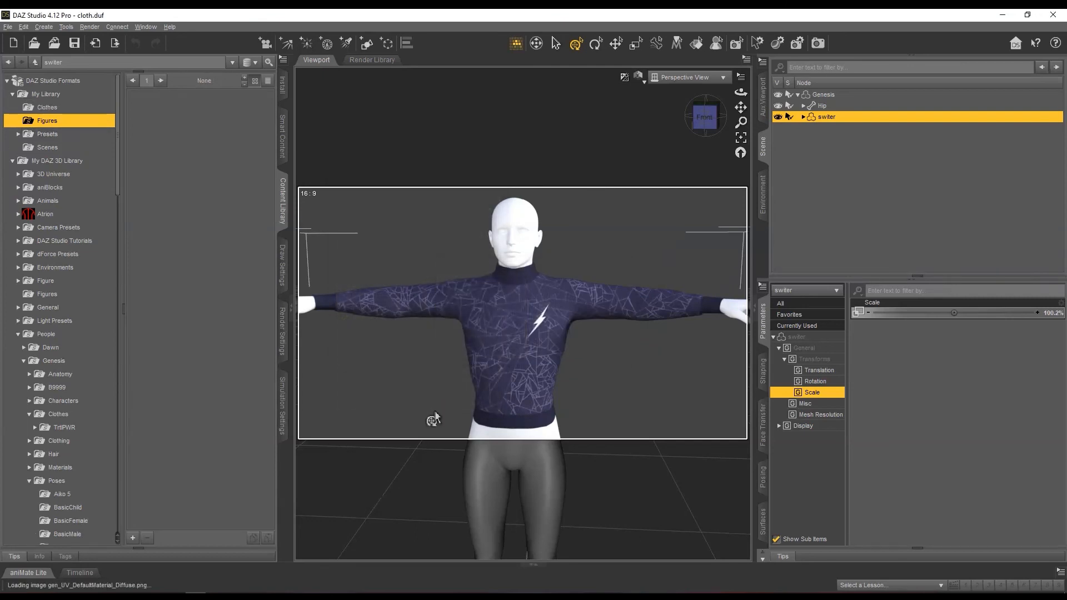
- Load the saved switer asset from the Clothes folder of My Library into the Tom.duf character scene
{"action": "left_click", "coordinate": [69, 109]}
{"action": "left_click", "coordinate": [52, 96]}
{"action": "left_click", "coordinate": [46, 107]}
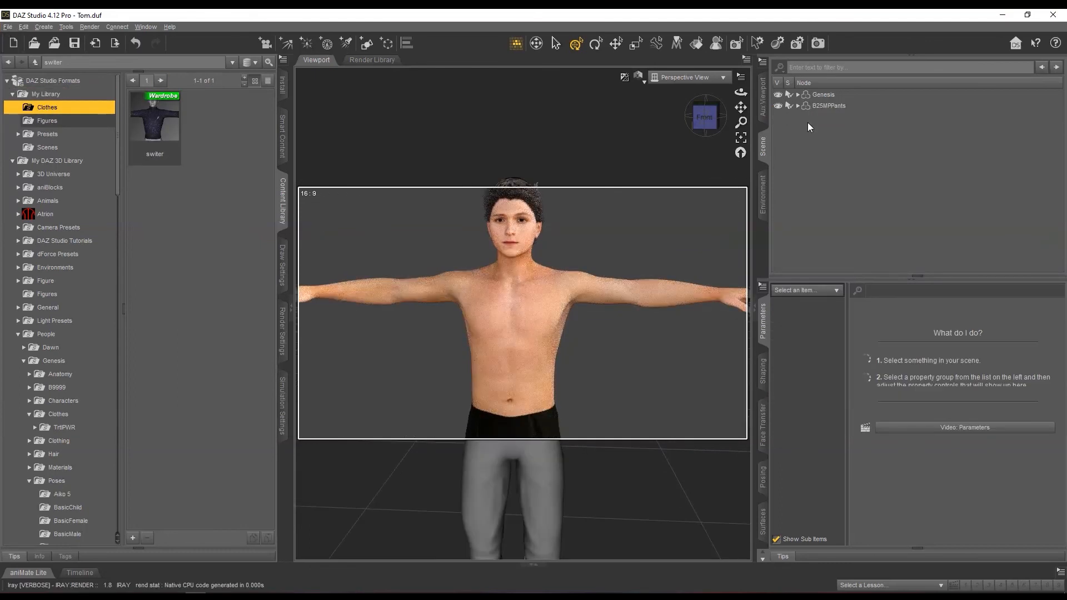
{"action": "left_click", "coordinate": [174, 142]}
{"action": "left_click_drag", "start_coordinate": [386, 266], "coordinate": [469, 266]}
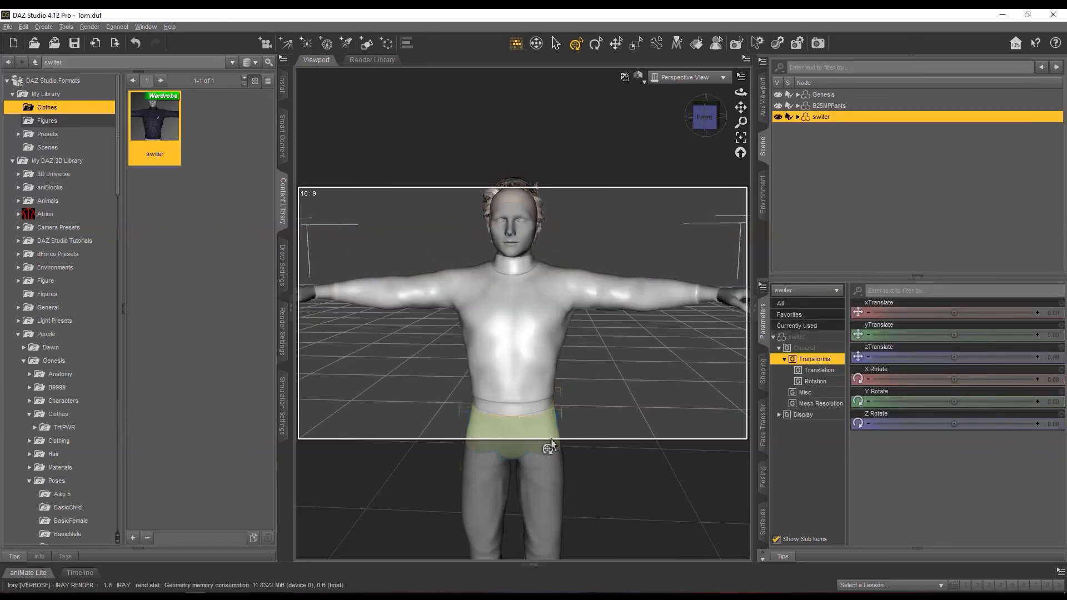
- Apply the 01 Armed pose from the Freak 5 poses to the Genesis figure and view the clothed character from another angle
{"action": "left_click", "coordinate": [815, 96]}
{"action": "scroll", "coordinate": [84, 423], "scroll_direction": "down", "scroll_amount": 5}
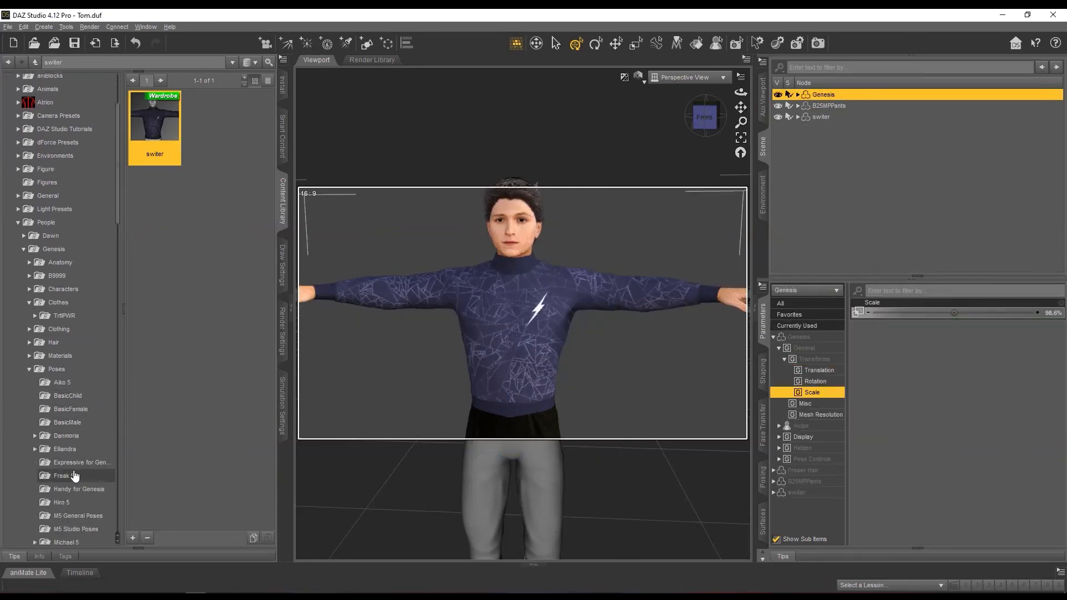
{"action": "left_click", "coordinate": [80, 395]}
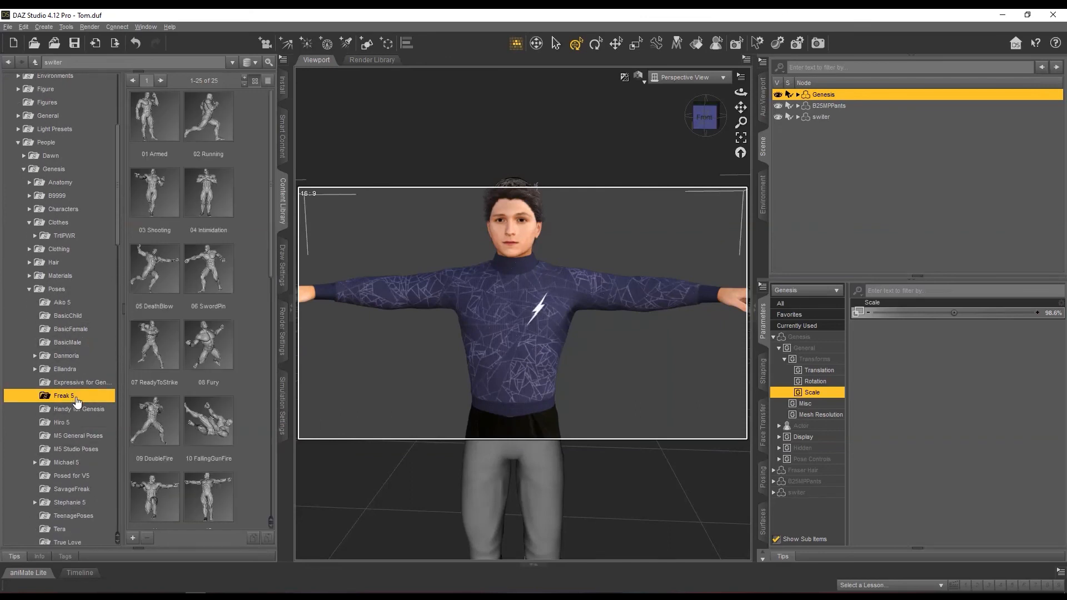
{"action": "double_click", "coordinate": [169, 129]}
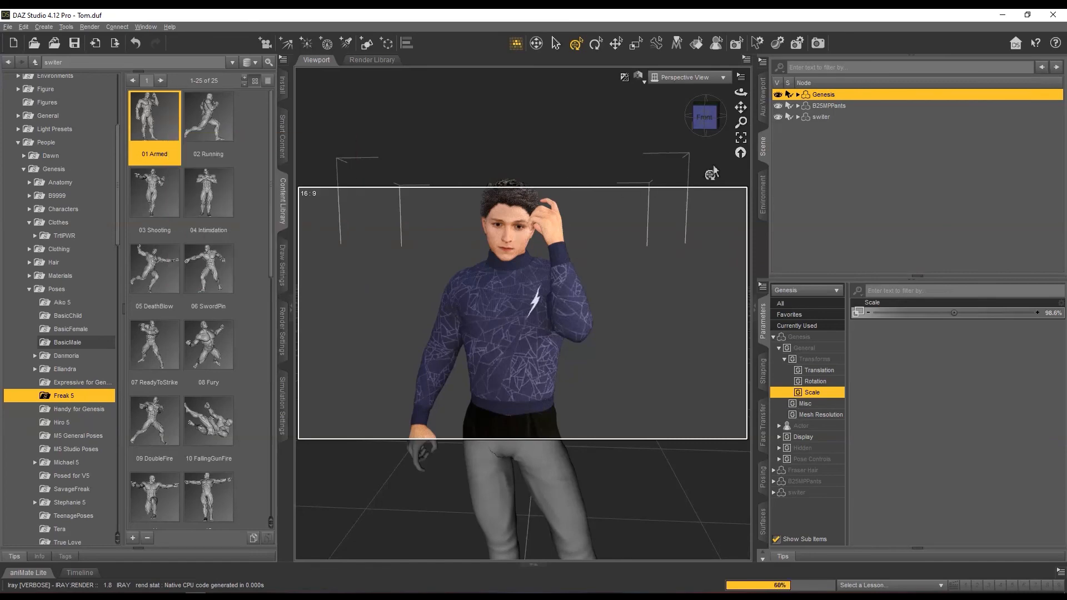
{"action": "mouse_move", "coordinate": [741, 93]}
{"action": "left_mouse_down"}
{"action": "mouse_move", "coordinate": [786, 94]}
{"action": "mouse_move", "coordinate": [741, 94]}
{"action": "left_mouse_up"}
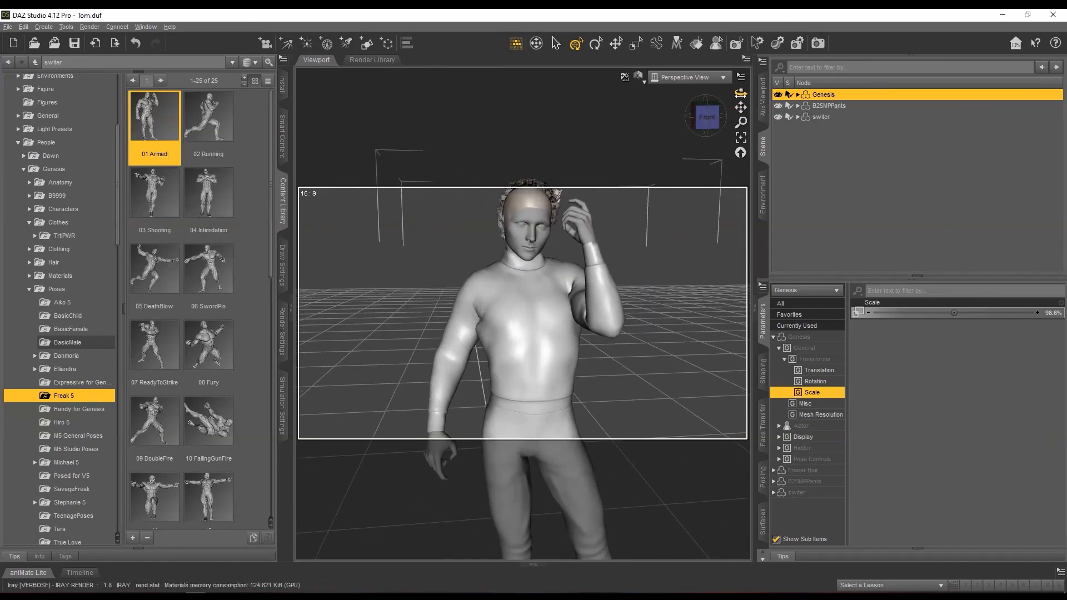